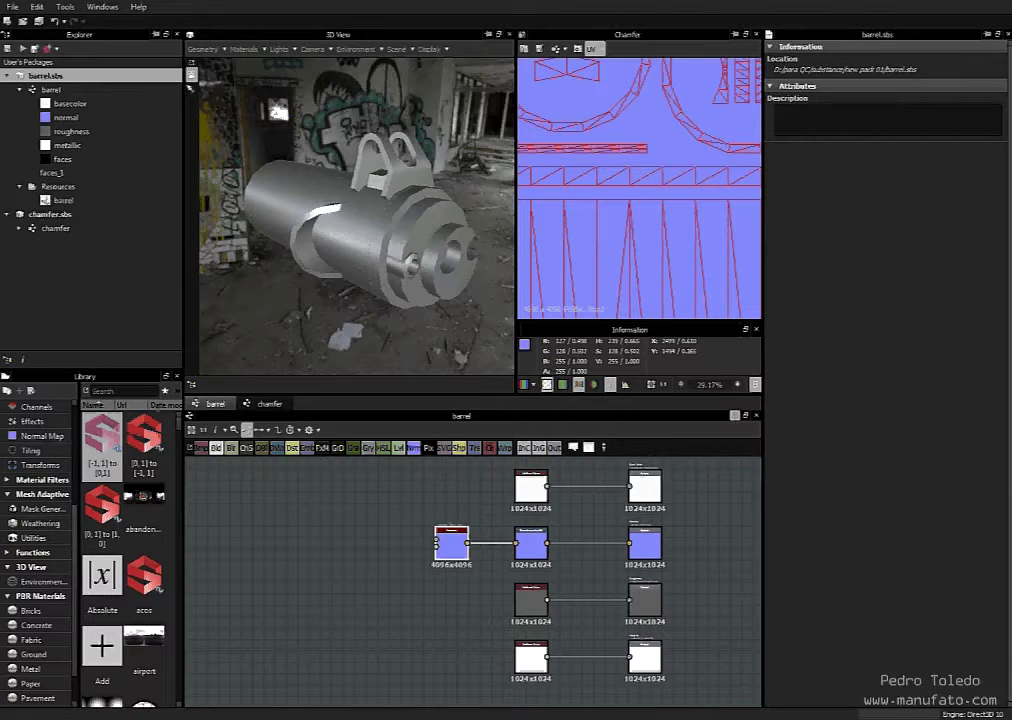
# Switch to 3ds Max and compare the beveled gun model with the simplified barrel copy, with and without edged faces
pyautogui.hotkey('alt', 'Tab')
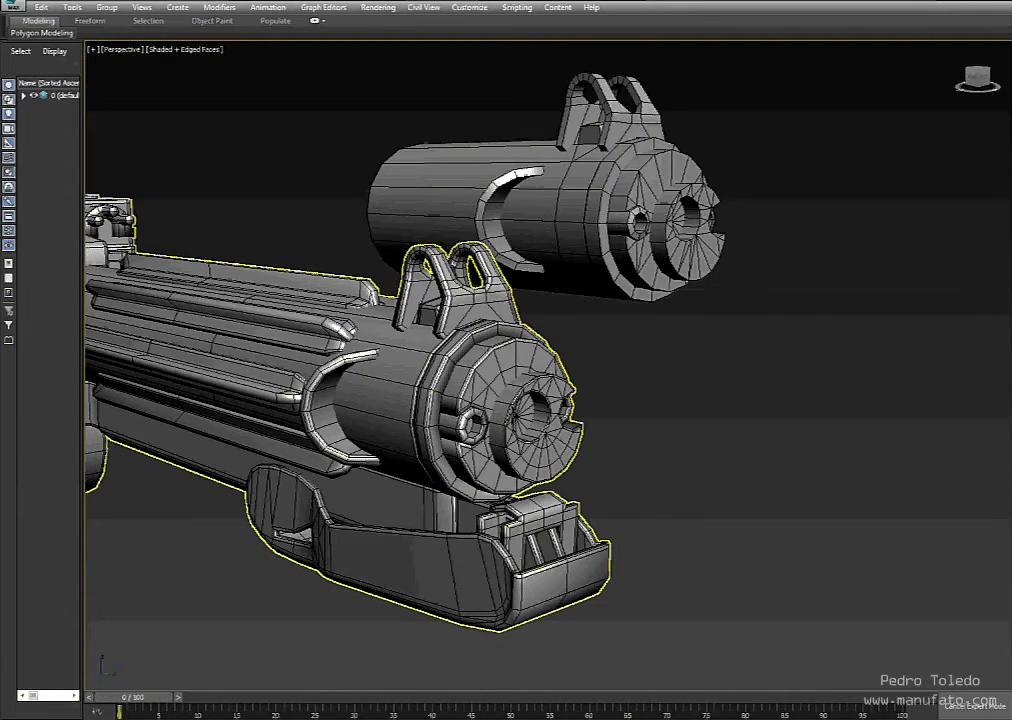
pyautogui.moveTo(708, 422); pyautogui.dragTo(698, 423, button='middle')
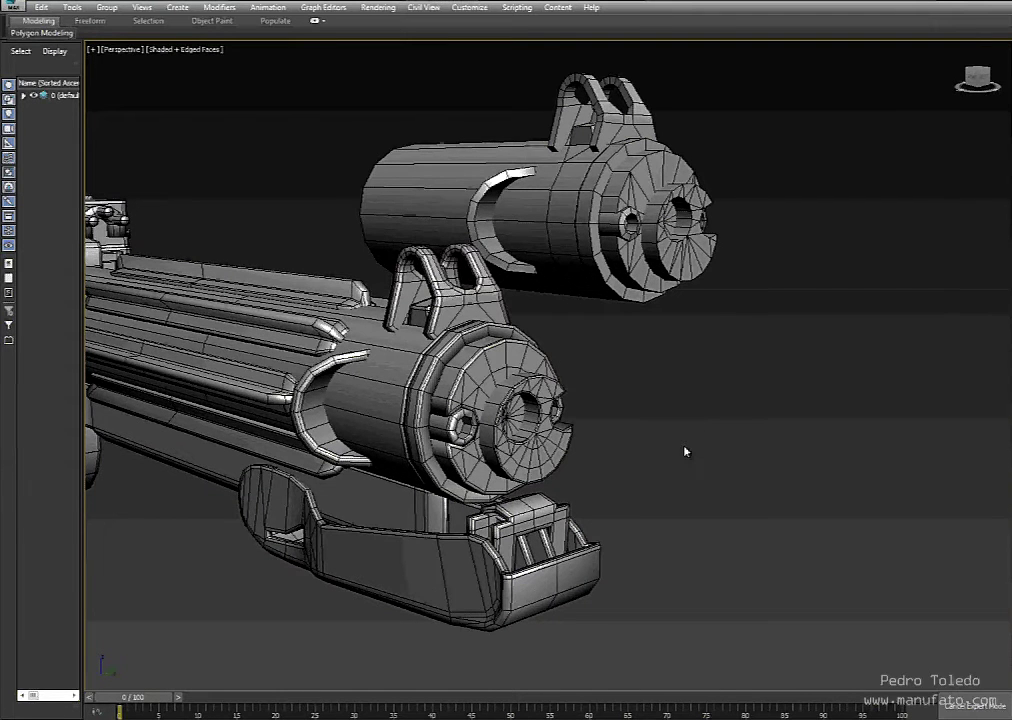
pyautogui.press('F4')
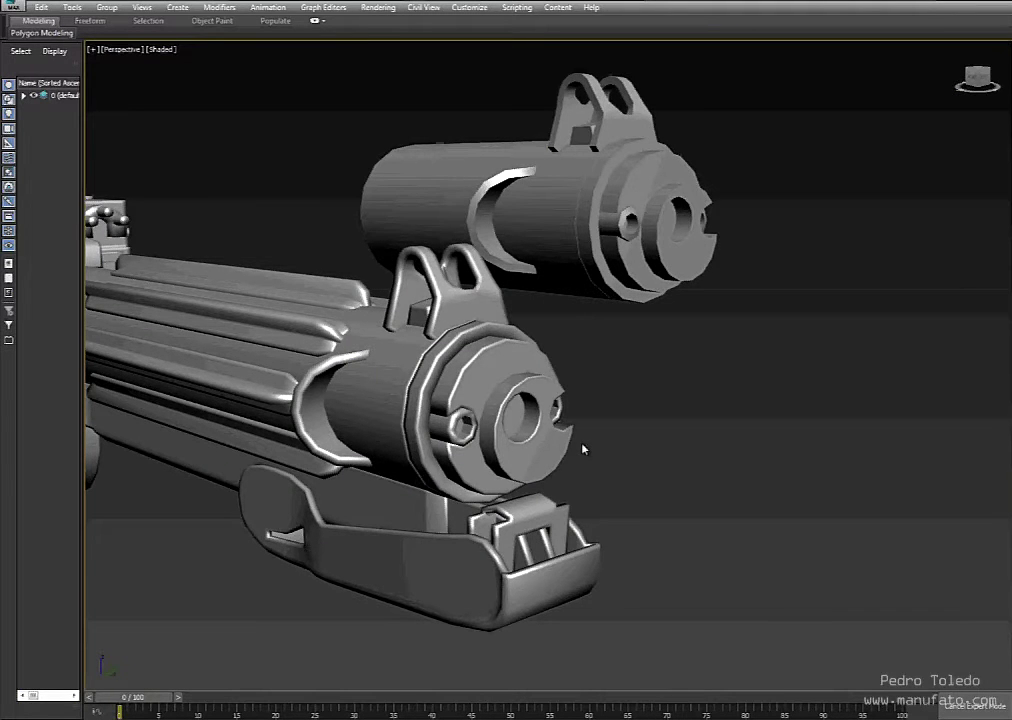
pyautogui.press('F4')
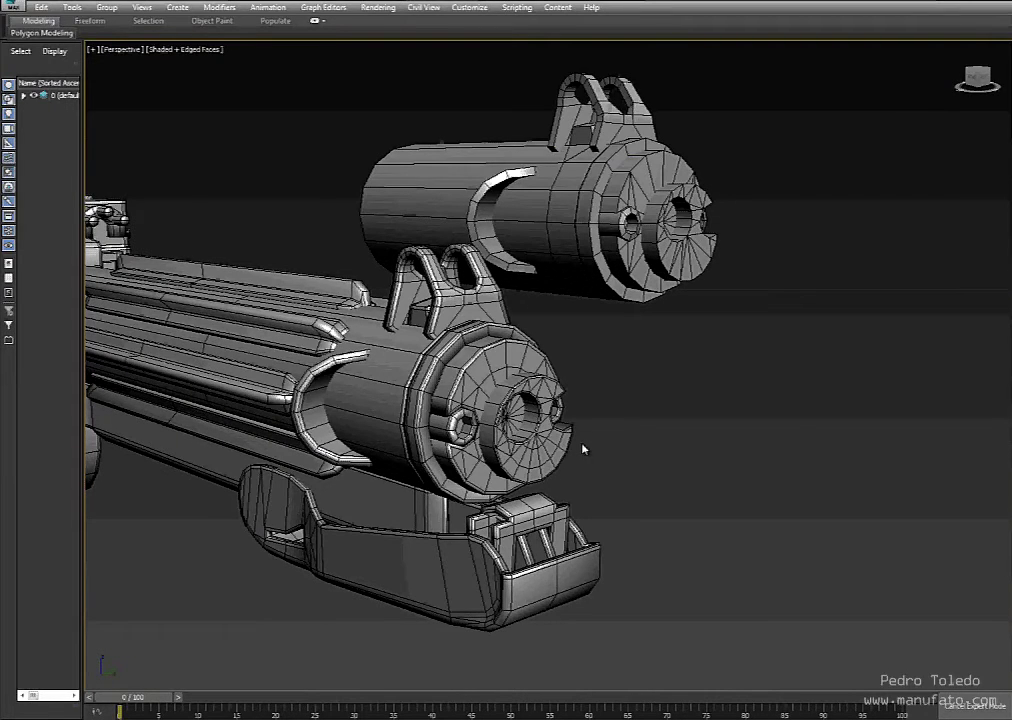
pyautogui.moveTo(578, 358); pyautogui.dragTo(525, 434)
pyautogui.keyDown('alt'); pyautogui.moveTo(600, 464); pyautogui.dragTo(657, 418, button='middle'); pyautogui.keyUp('alt')
pyautogui.scroll(1, 630, 462)
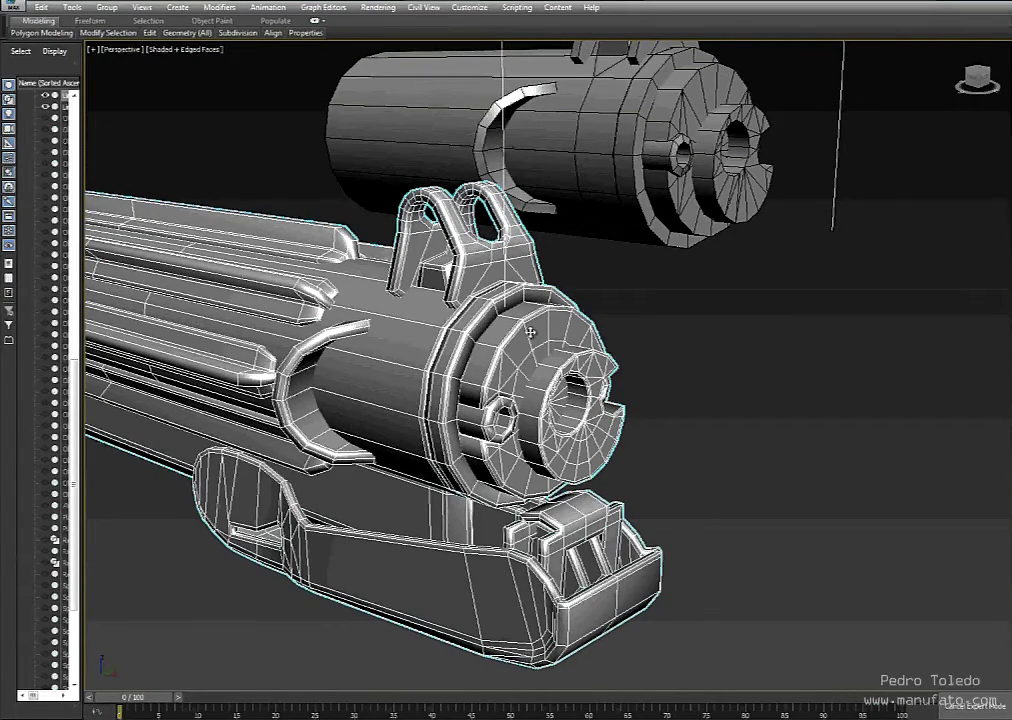
pyautogui.moveTo(699, 442); pyautogui.dragTo(679, 501, button='middle')
pyautogui.moveTo(755, 90); pyautogui.dragTo(666, 205)
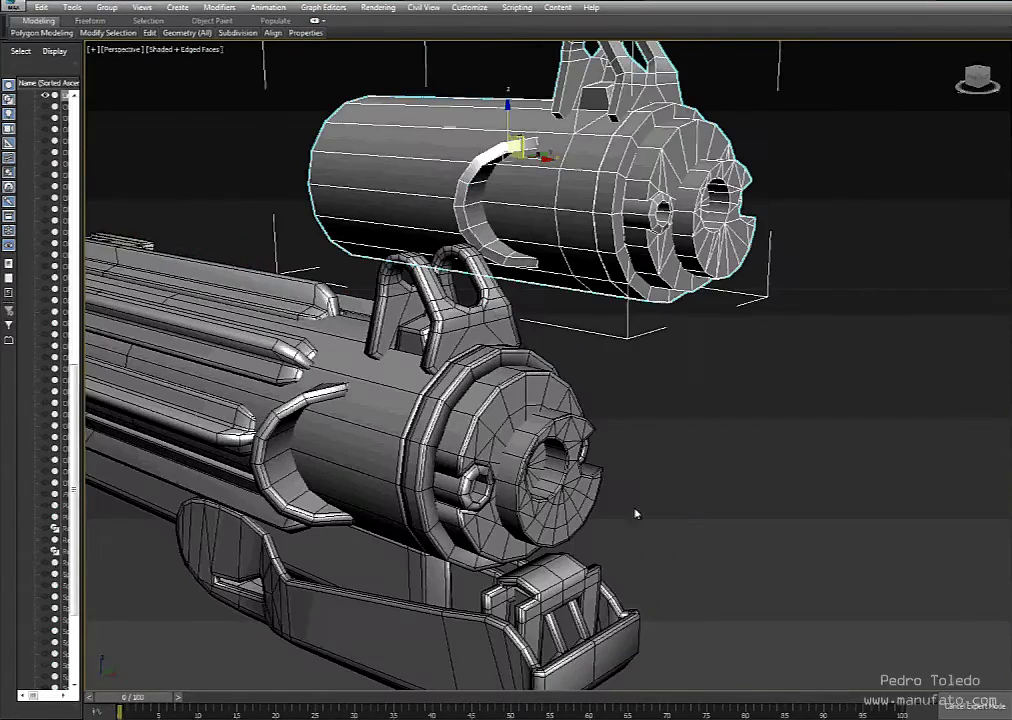
pyautogui.moveTo(646, 429)
pyautogui.keyDown('alt'); pyautogui.mouseDown(button='middle')
pyautogui.moveTo(635, 447)
pyautogui.moveTo(640, 440)
pyautogui.mouseUp(button='middle'); pyautogui.keyUp('alt')
pyautogui.press('F4')
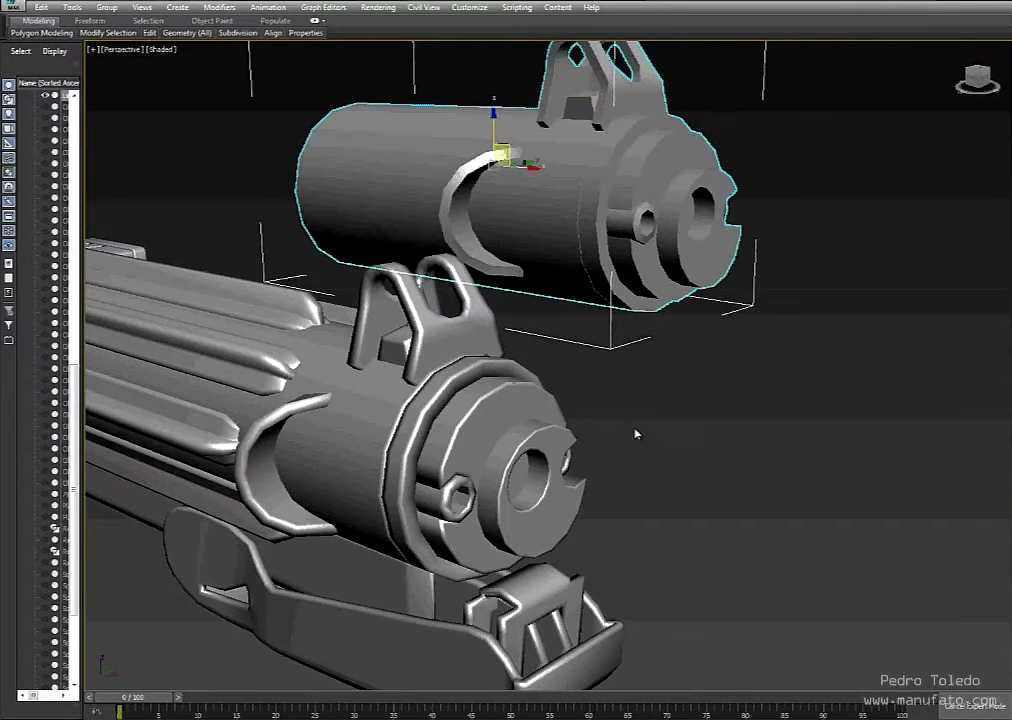
# Examine the edges at the front of the beveled gun against the hard edges of the simplified barrel
pyautogui.click(423, 422)
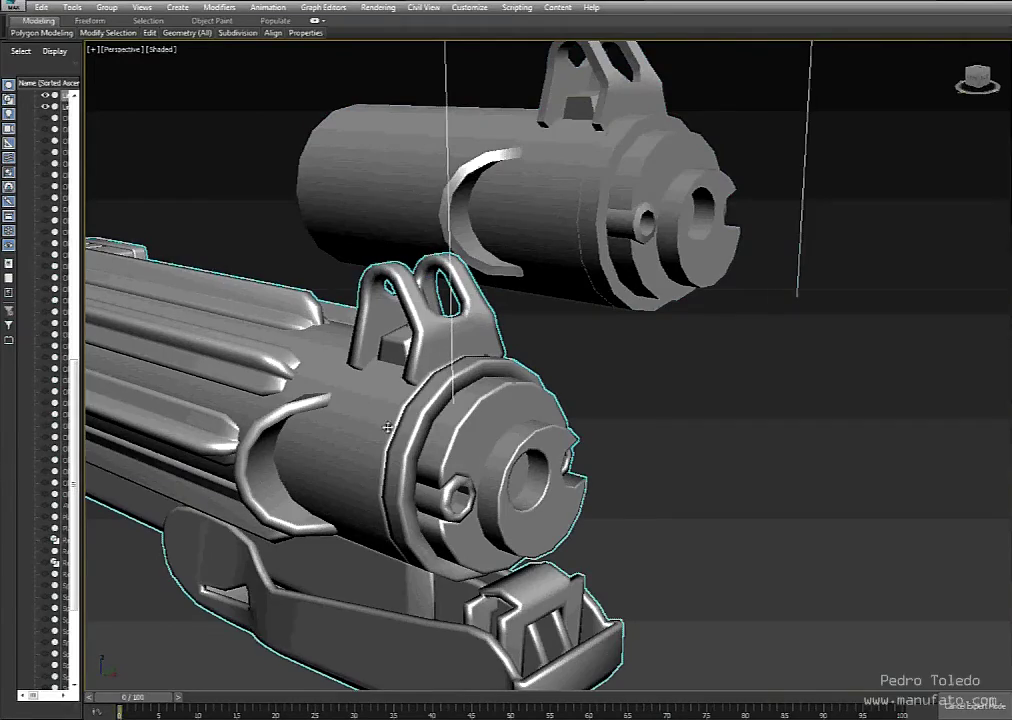
pyautogui.press('z')
pyautogui.scroll(5, 583, 436)
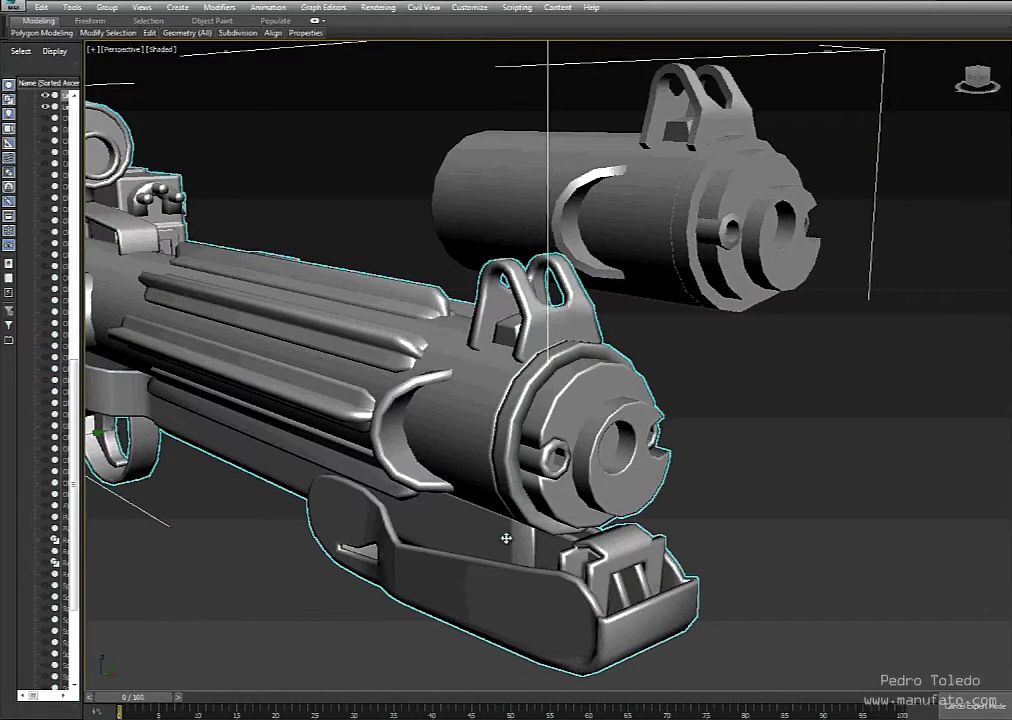
pyautogui.scroll(4, 583, 406)
pyautogui.scroll(-1, 576, 404)
pyautogui.click(576, 404)
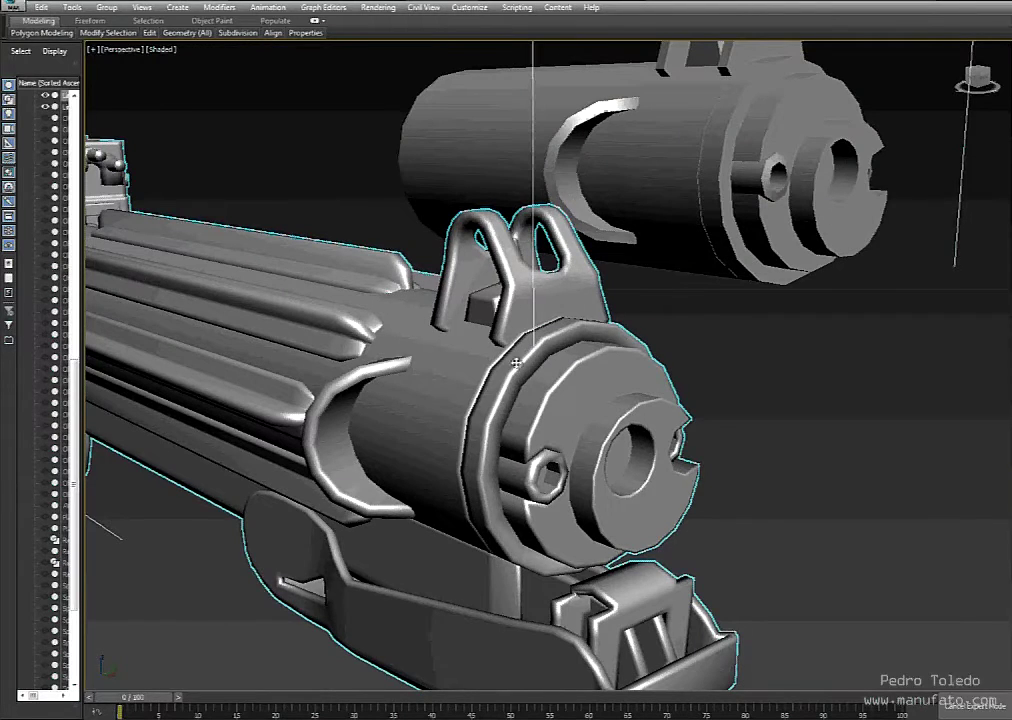
pyautogui.moveTo(718, 355); pyautogui.dragTo(648, 488, button='middle')
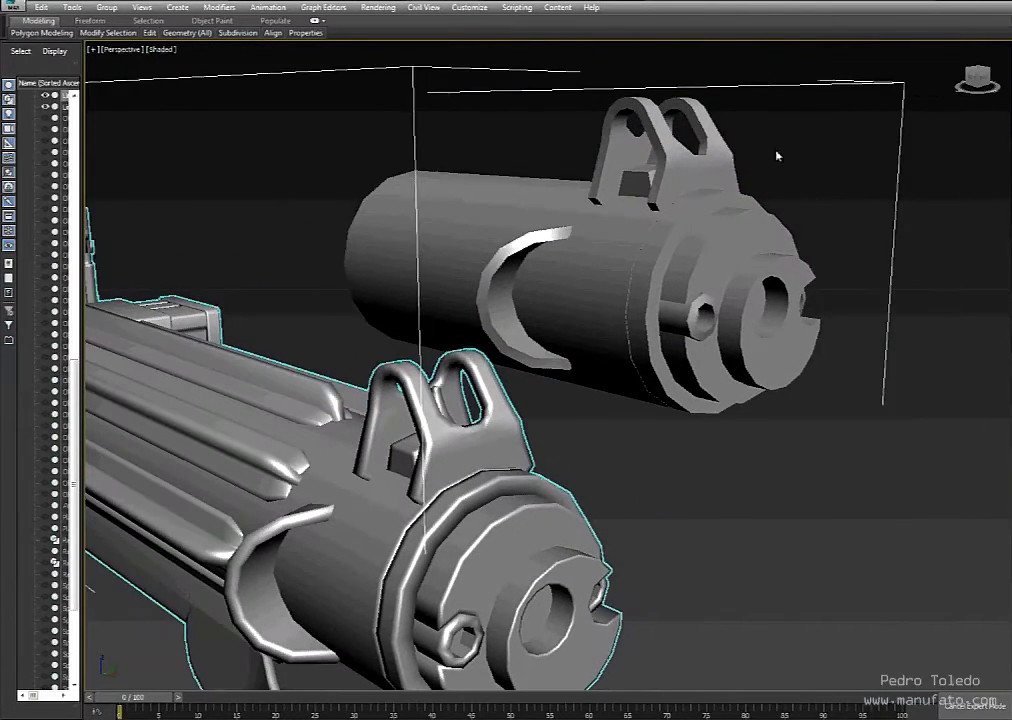
pyautogui.click(671, 354)
pyautogui.moveTo(707, 384); pyautogui.dragTo(651, 527, button='middle')
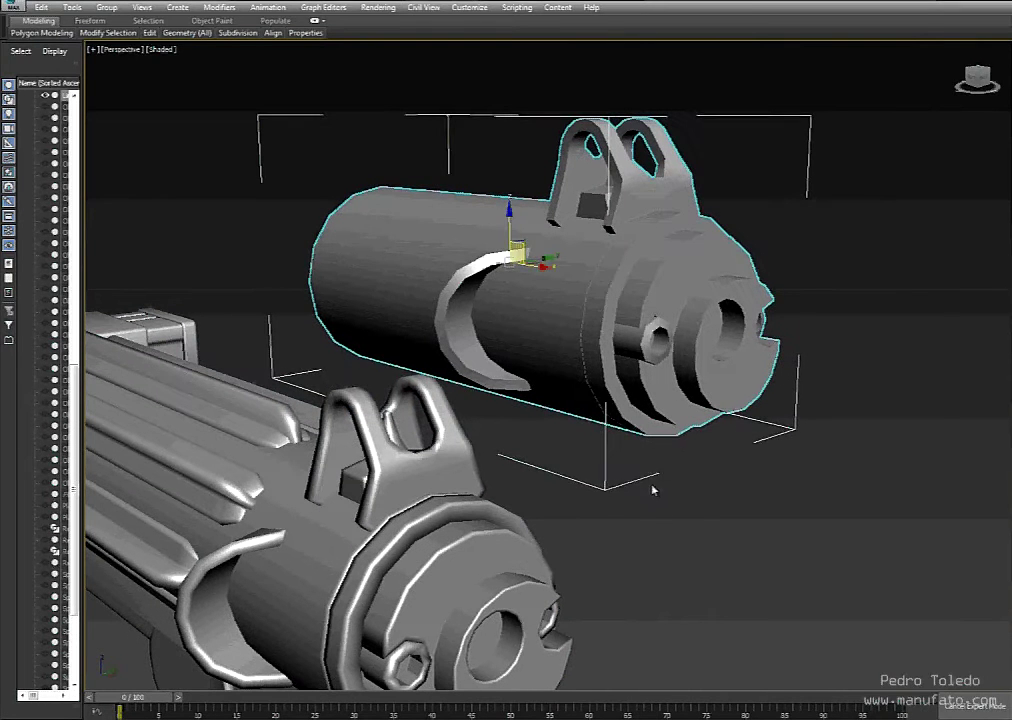
pyautogui.press('F4')
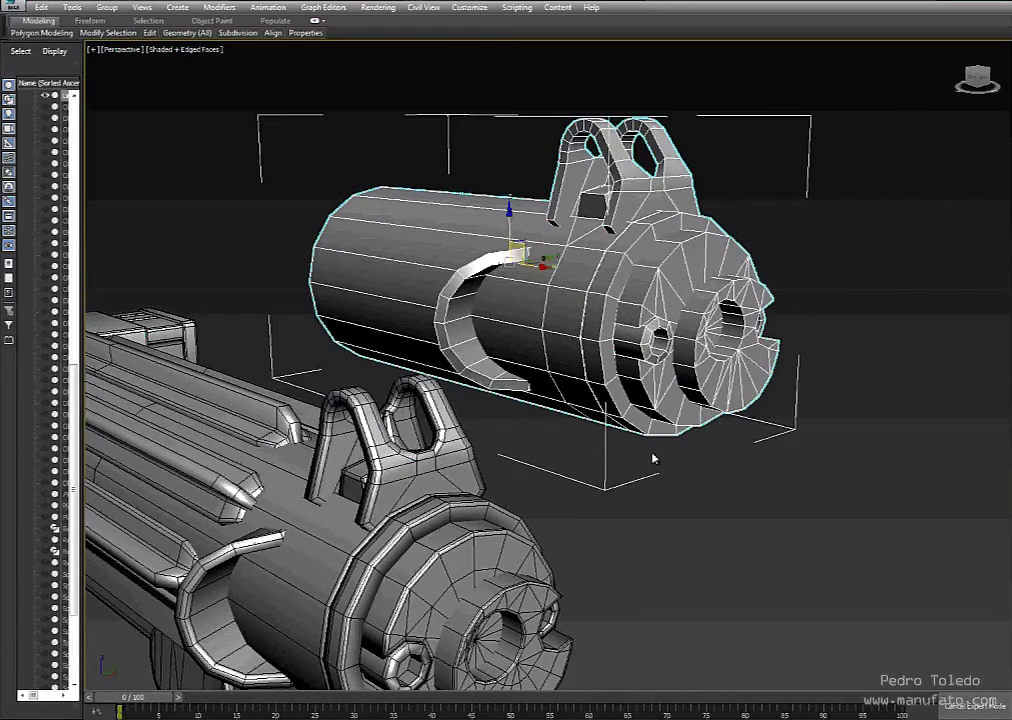
# Switch back to Substance Designer and set the barrel graph's output size to 2048 x 2048 px
pyautogui.hotkey('alt', 'Tab')
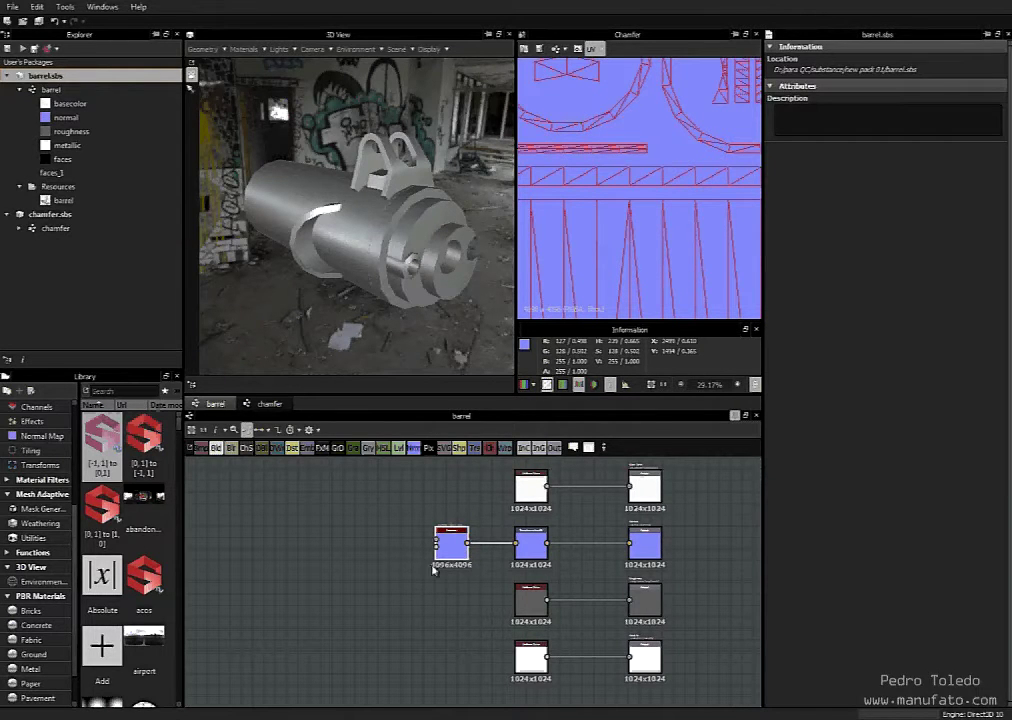
pyautogui.click(489, 522)
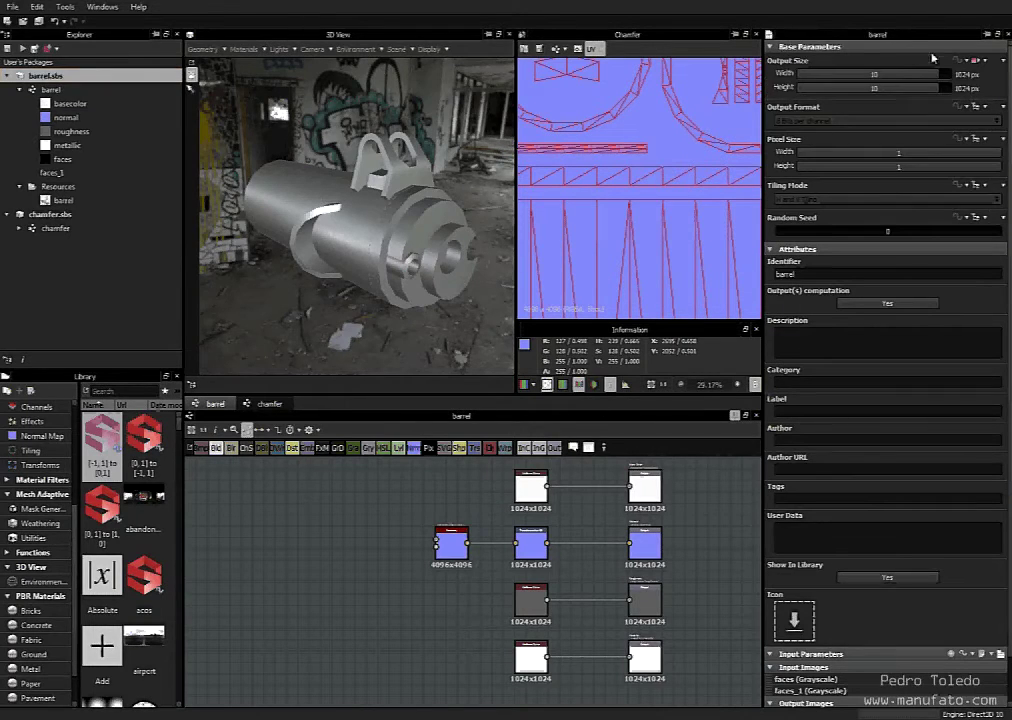
pyautogui.click(945, 75)
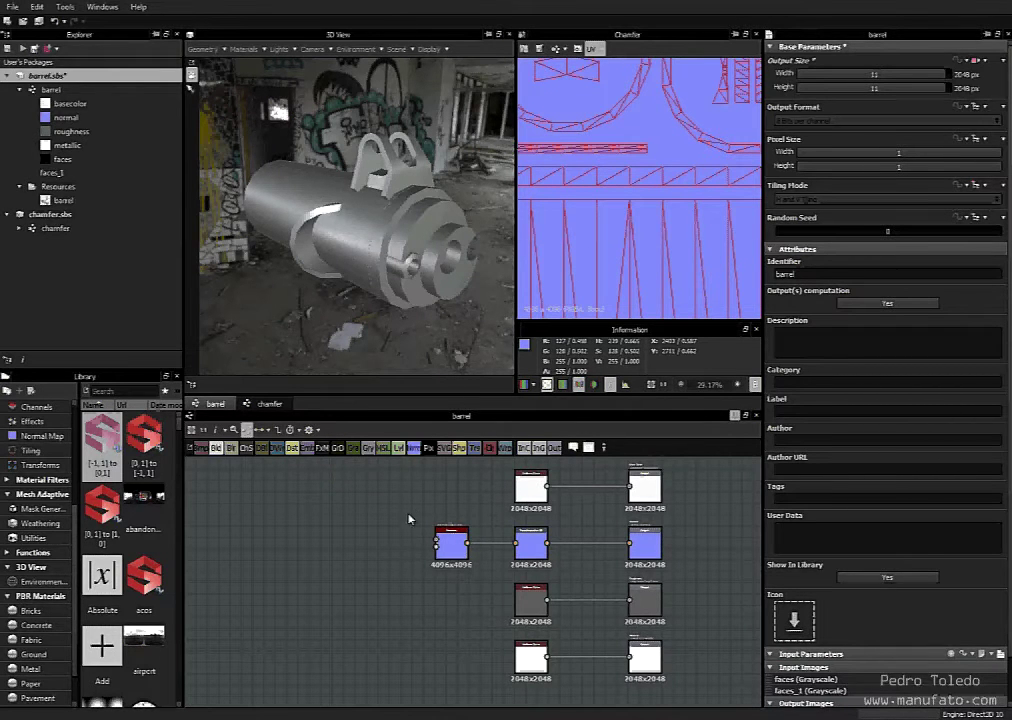
# Inspect the barrel mesh and its UV layout, and open the model information baking for the barrel resource
pyautogui.click(86, 203)
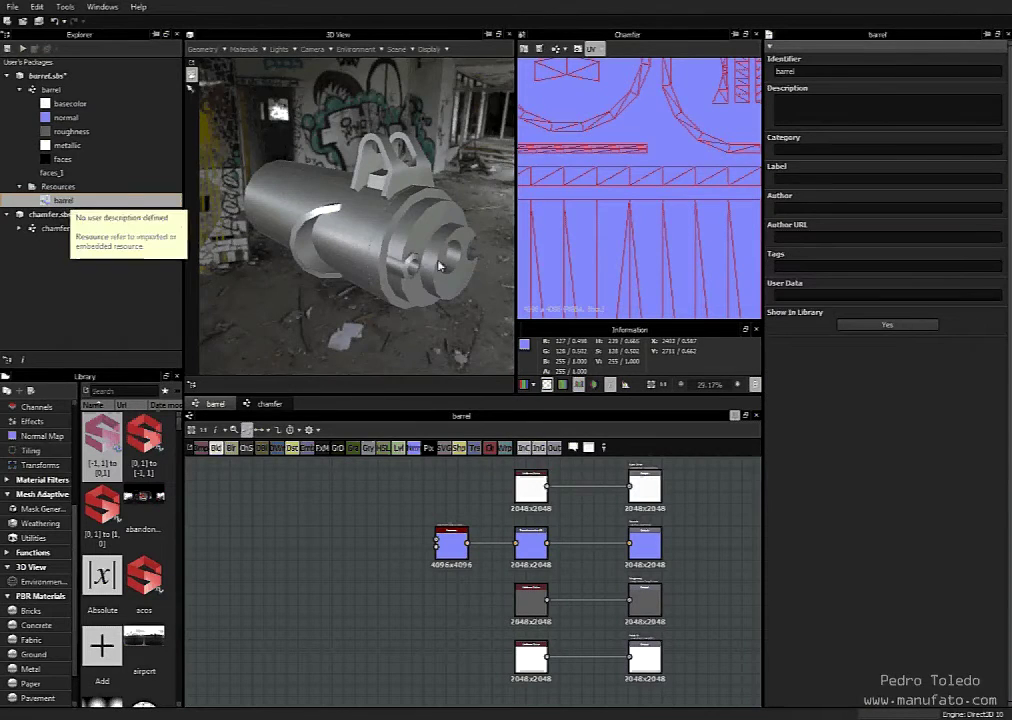
pyautogui.scroll(-3, 660, 207)
pyautogui.scroll(-2, 655, 204)
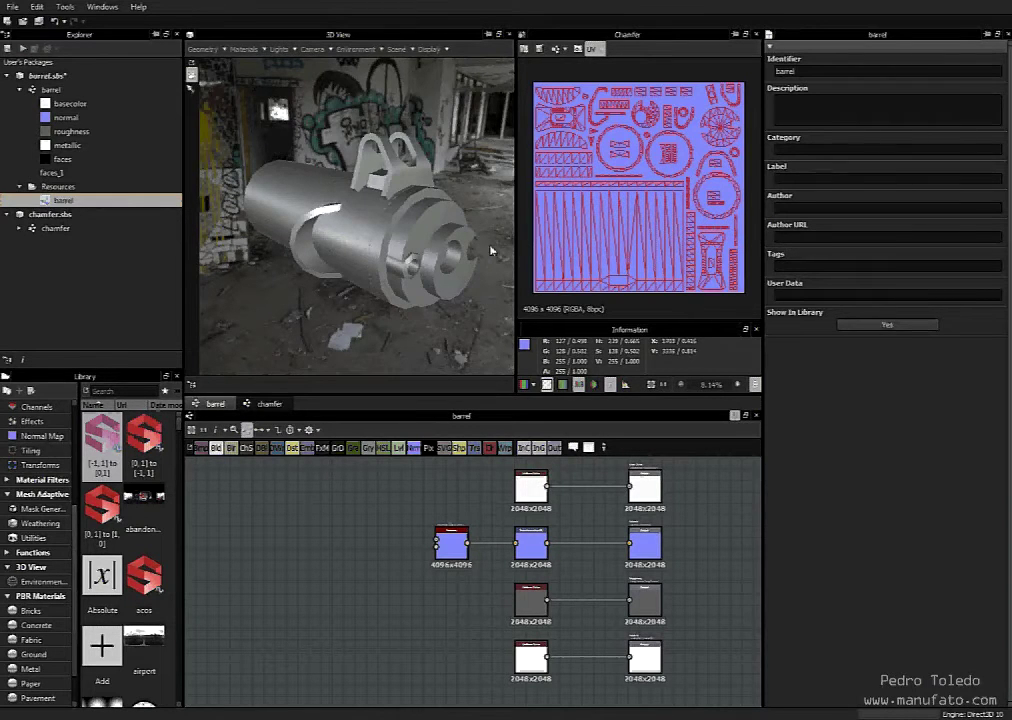
pyautogui.moveTo(330, 175); pyautogui.dragTo(400, 178)
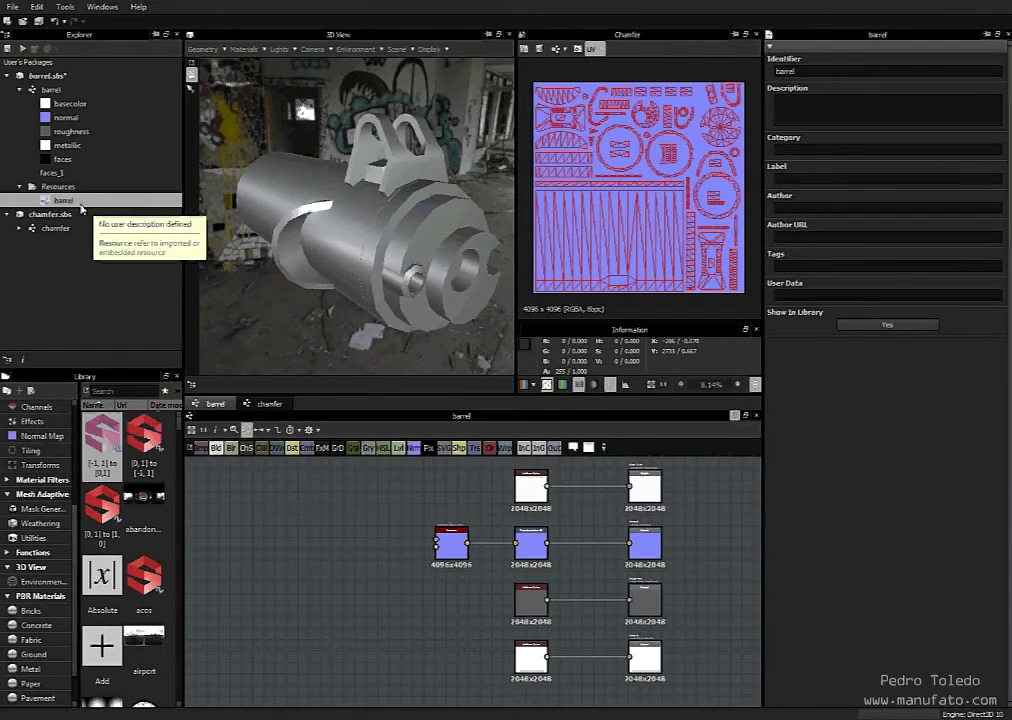
pyautogui.rightClick(82, 209)
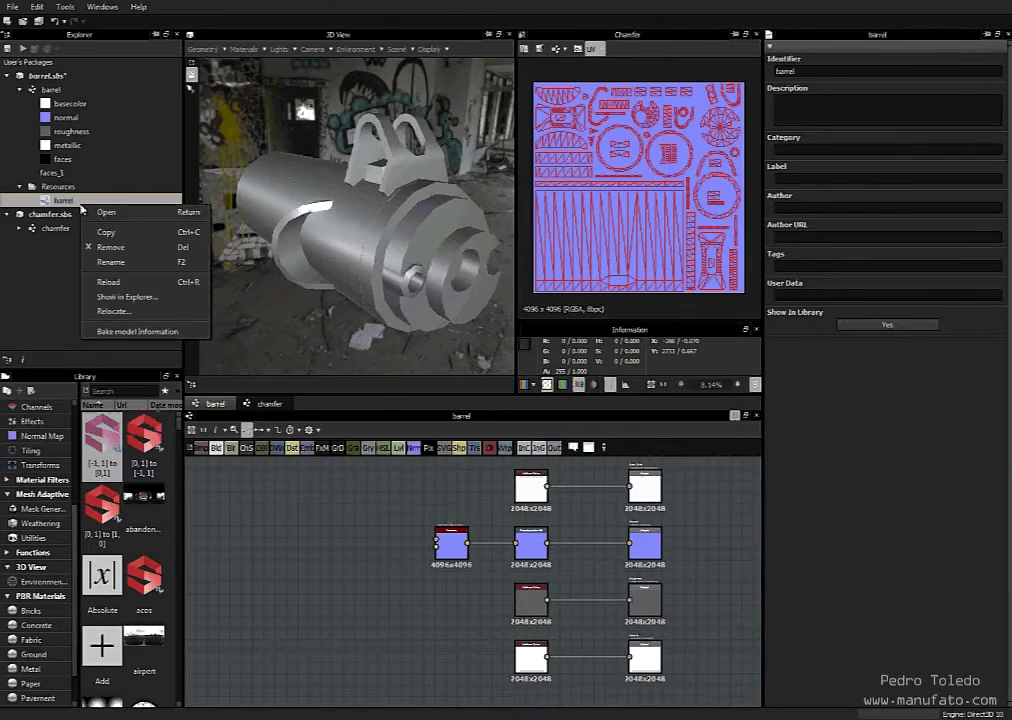
pyautogui.click(118, 332)
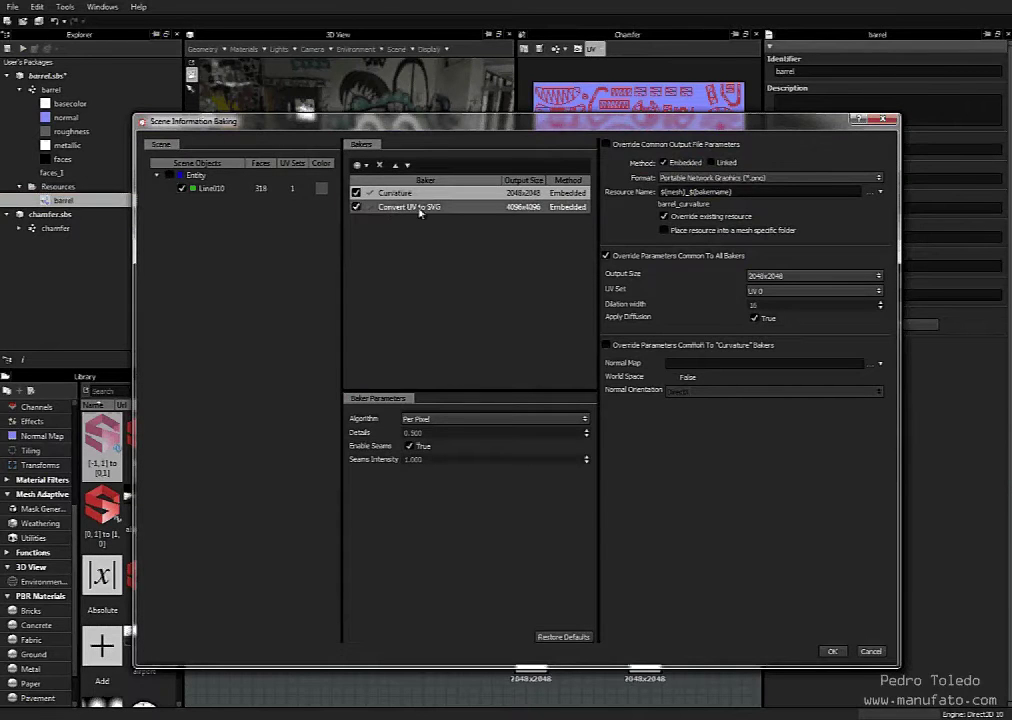
# Review the settings of the Curvature and Convert UV to SVG bakers and bake both maps
pyautogui.click(420, 208)
pyautogui.click(440, 194)
pyautogui.moveTo(765, 303); pyautogui.dragTo(741, 302)
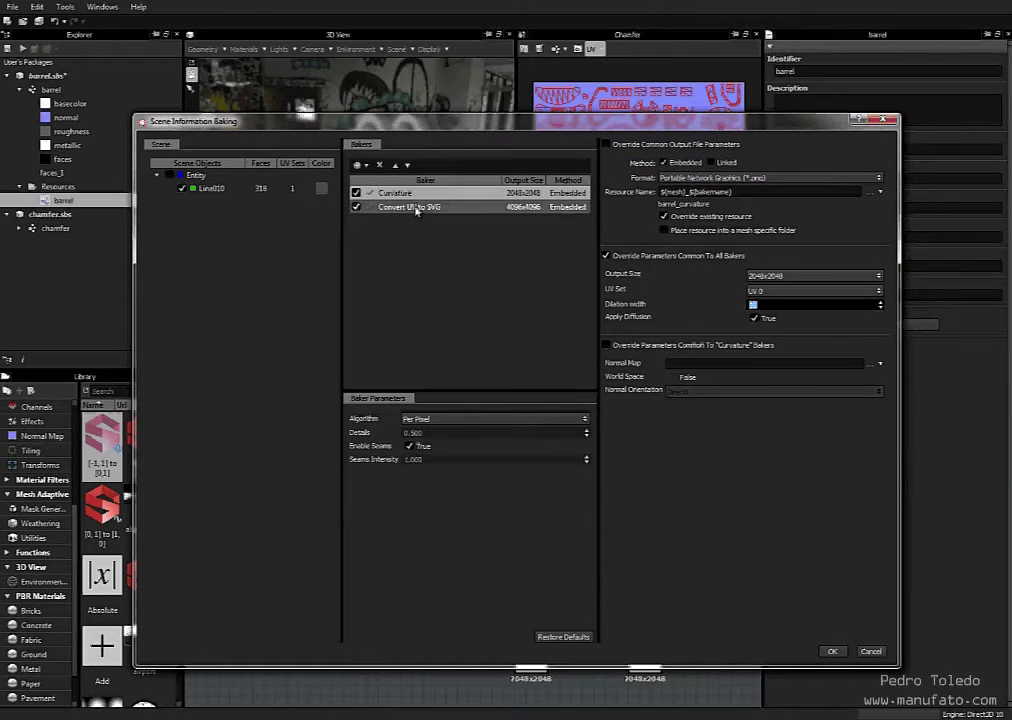
pyautogui.click(416, 208)
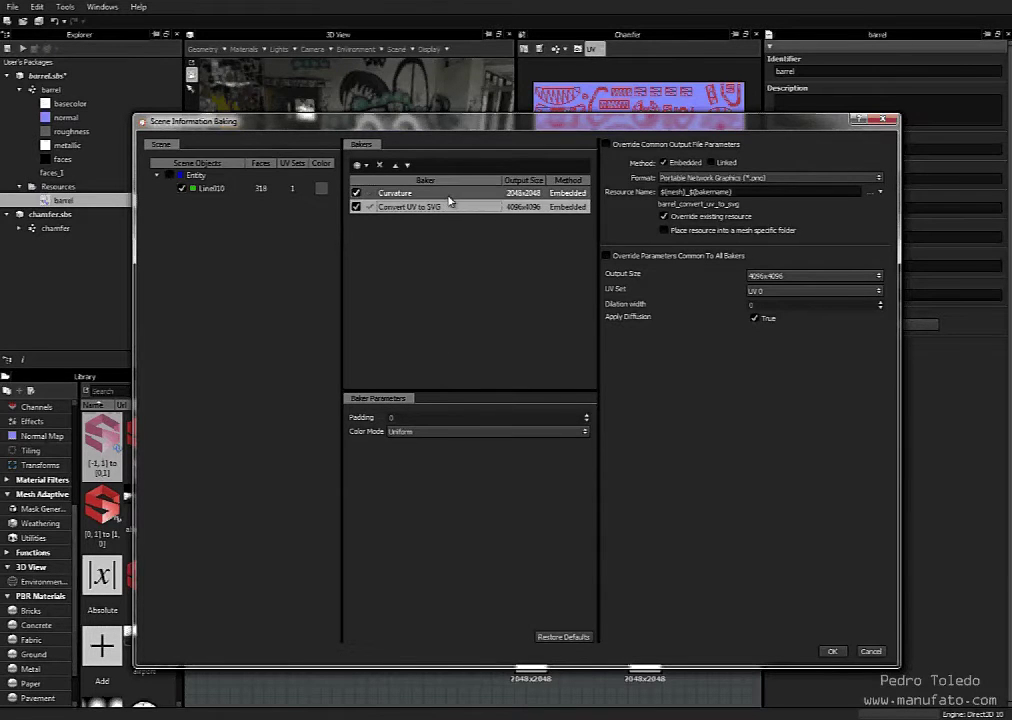
pyautogui.click(448, 196)
pyautogui.click(448, 207)
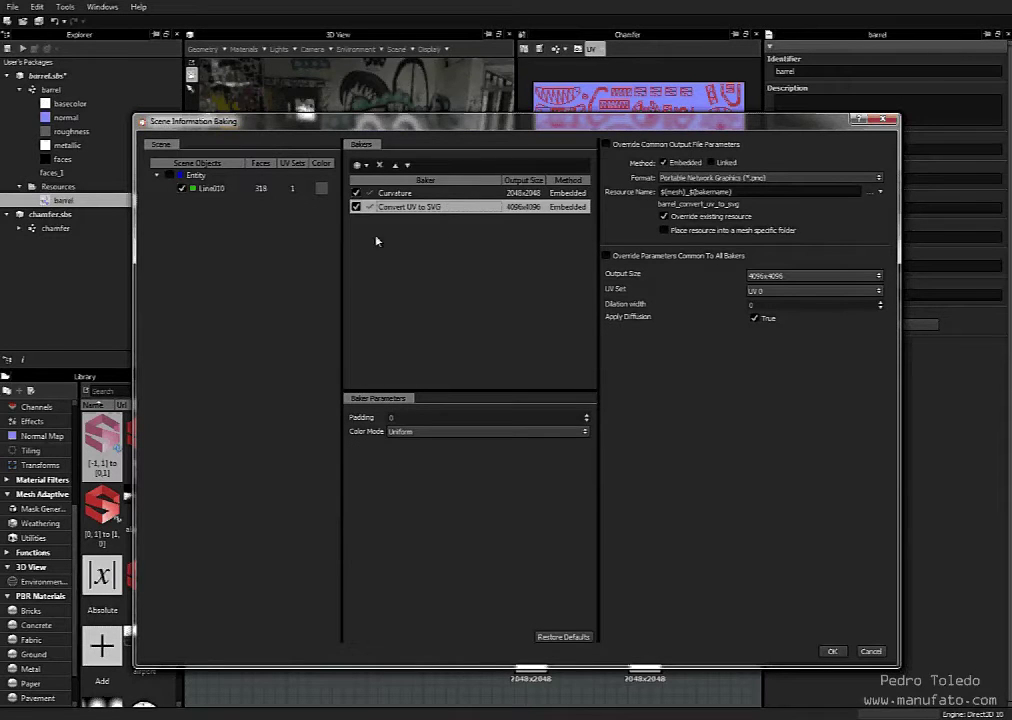
pyautogui.click(832, 651)
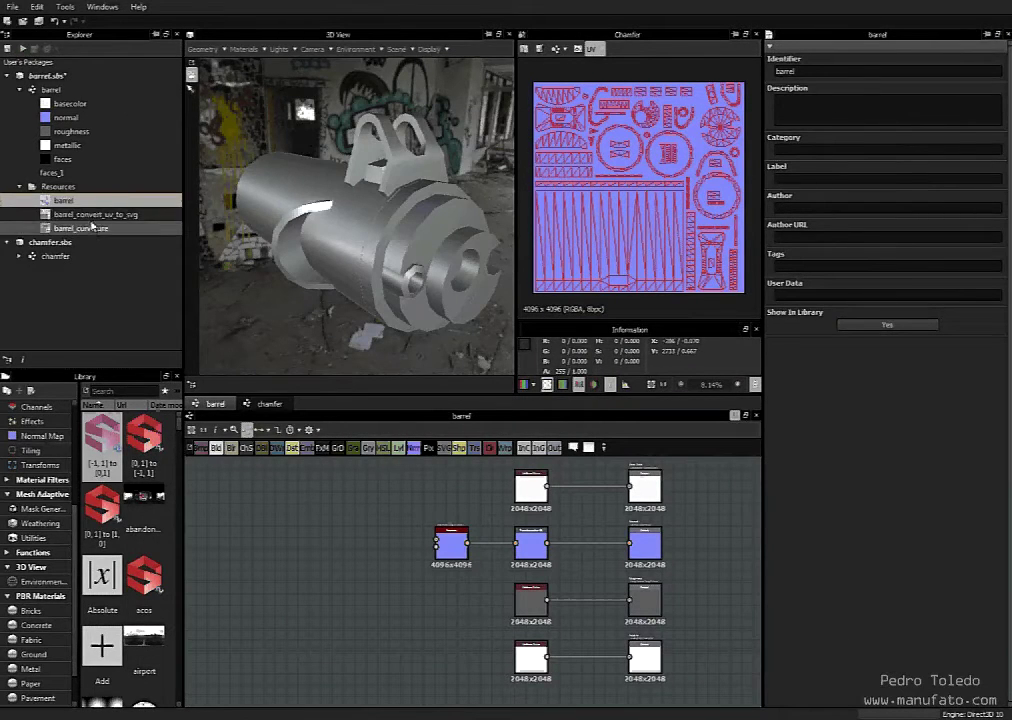
# Add barrel_convert_uv_to_svg and barrel_curvature to the barrel graph and set the SVG node's output width and height to 12 (Input x 4096)
pyautogui.click(95, 214)
pyautogui.keyDown('shift'); pyautogui.click(82, 228); pyautogui.keyUp('shift')
pyautogui.moveTo(82, 228); pyautogui.dragTo(285, 530)
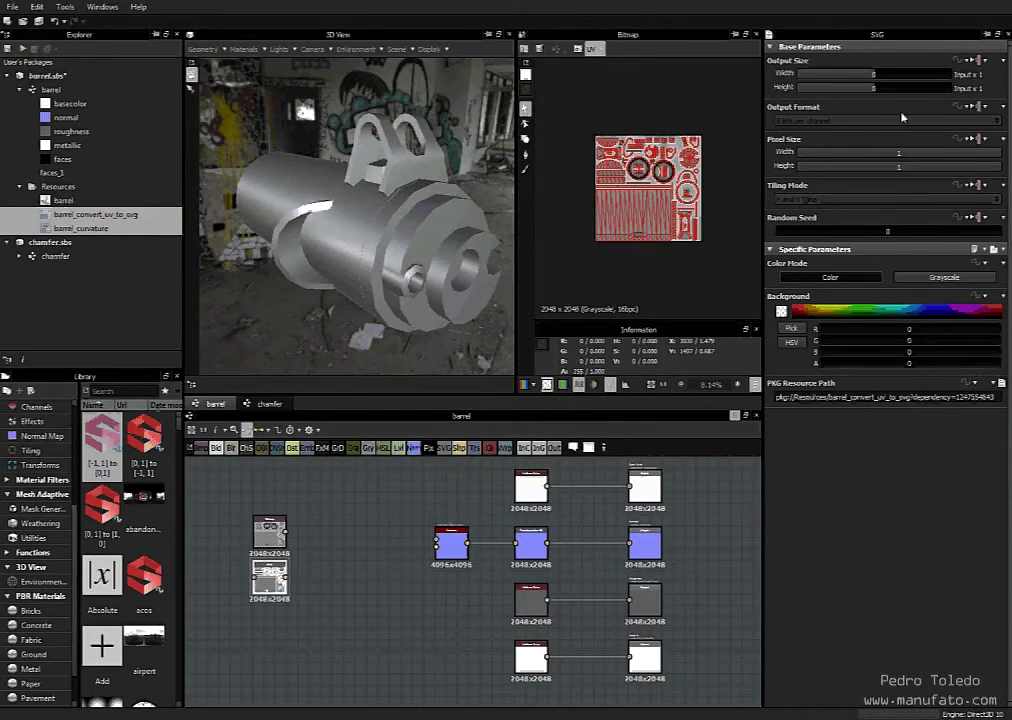
pyautogui.moveTo(928, 75); pyautogui.dragTo(976, 92)
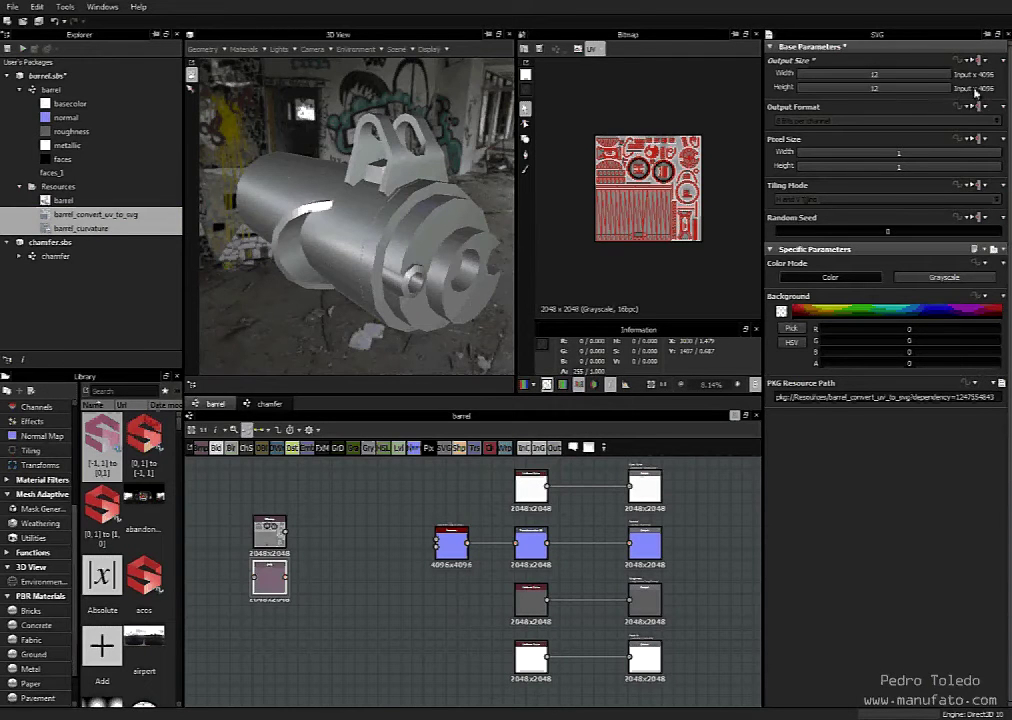
# Place the SVG node above the curvature bitmap and connect the curvature bitmap to the Chamfer node's lower input
pyautogui.moveTo(267, 540); pyautogui.dragTo(303, 508)
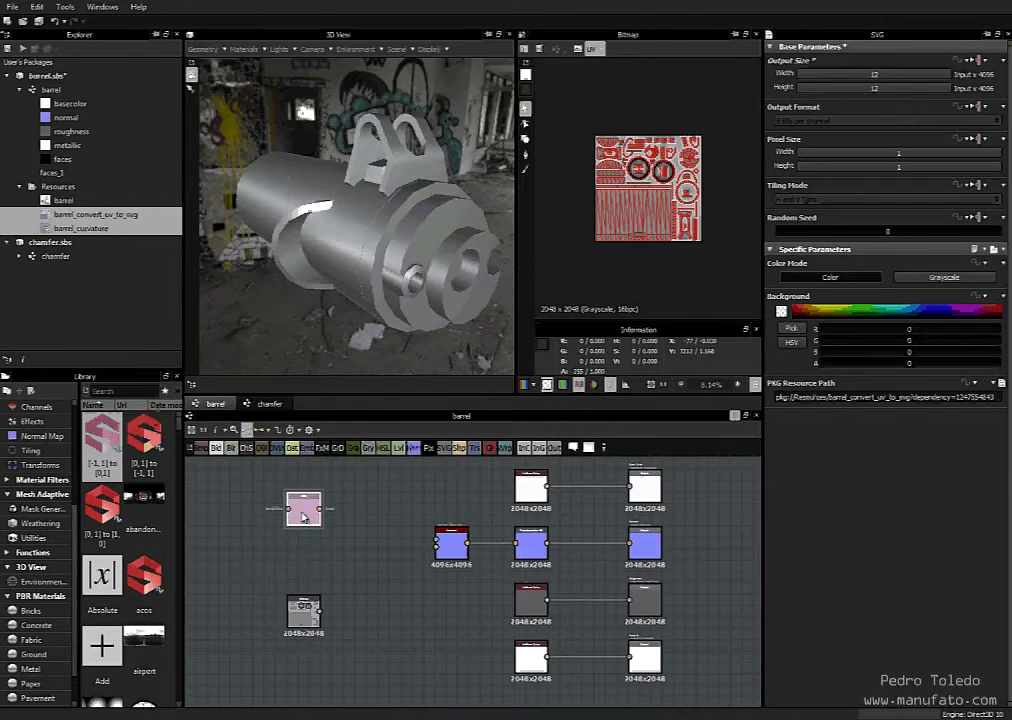
pyautogui.moveTo(331, 610); pyautogui.dragTo(441, 553)
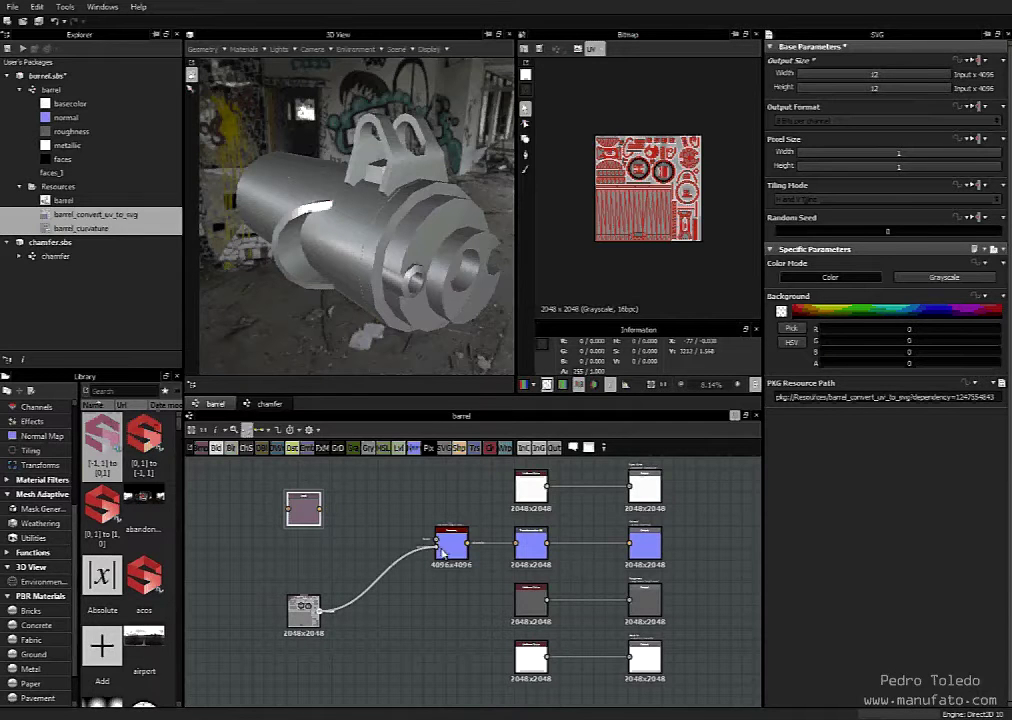
# Preview the SVG node and set its color mode to Grayscale
pyautogui.doubleClick(302, 510)
pyautogui.scroll(1, 658, 175)
pyautogui.scroll(-2, 657, 186)
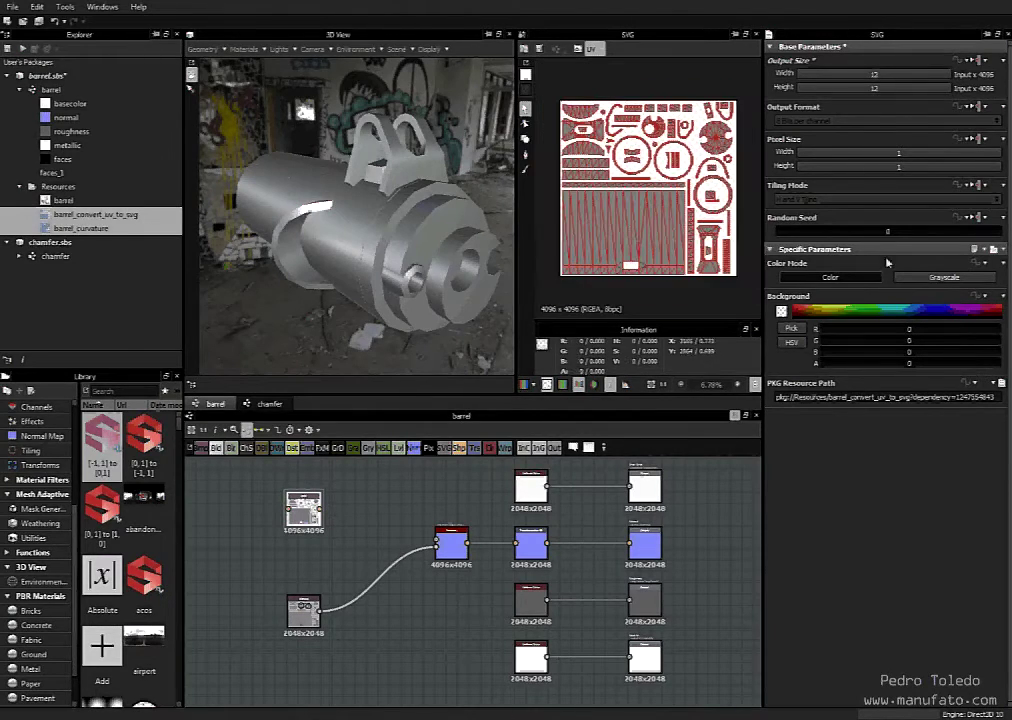
pyautogui.click(945, 278)
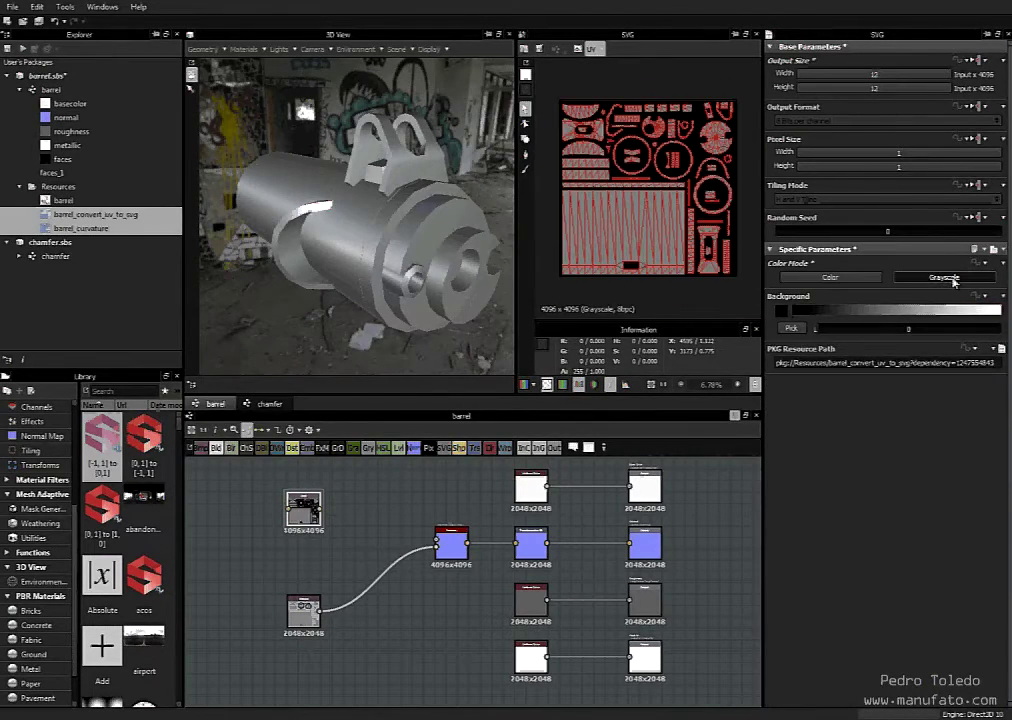
# Fill all UV shapes of the SVG with white and connect the SVG node to the Chamfer node's upper input
pyautogui.moveTo(549, 88); pyautogui.dragTo(766, 306)
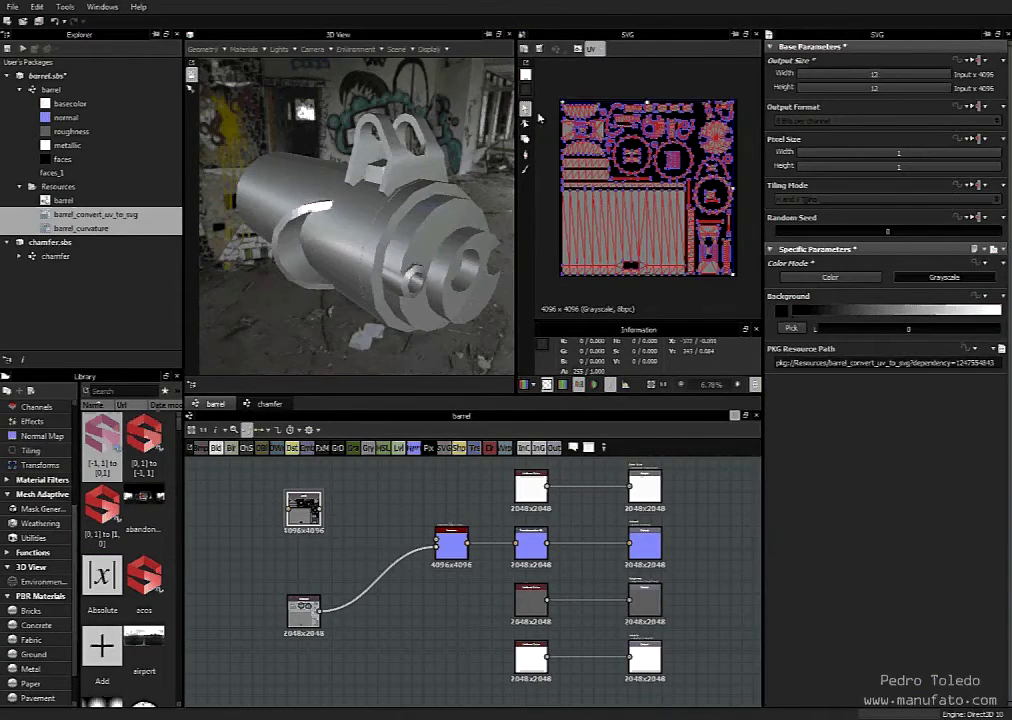
pyautogui.click(525, 74)
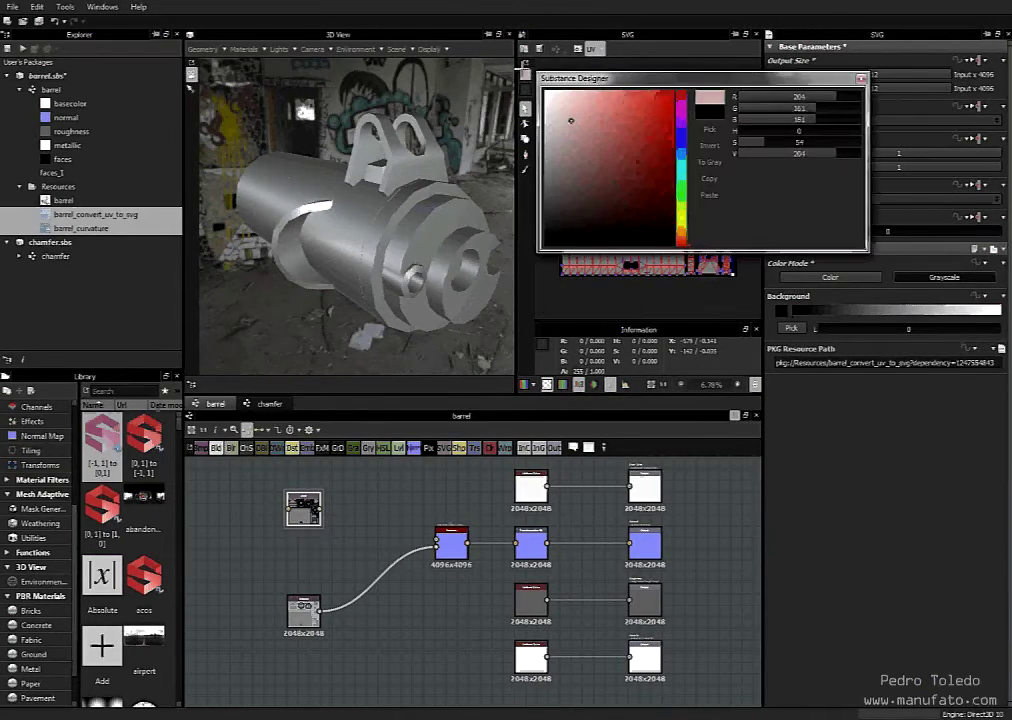
pyautogui.click(860, 78)
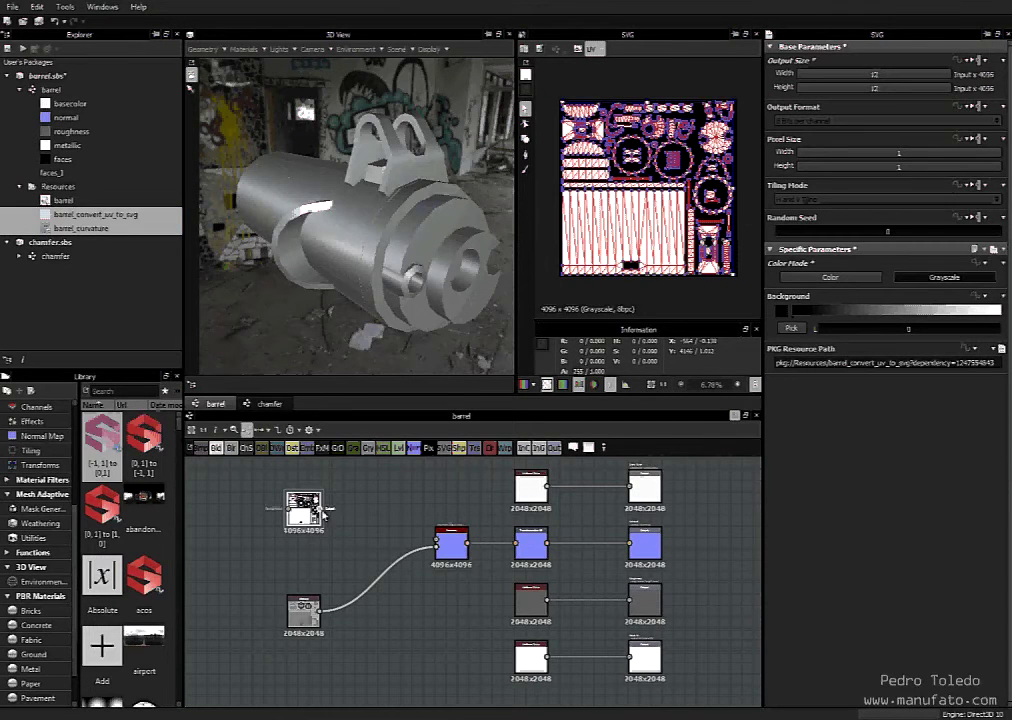
pyautogui.moveTo(409, 525); pyautogui.dragTo(436, 542)
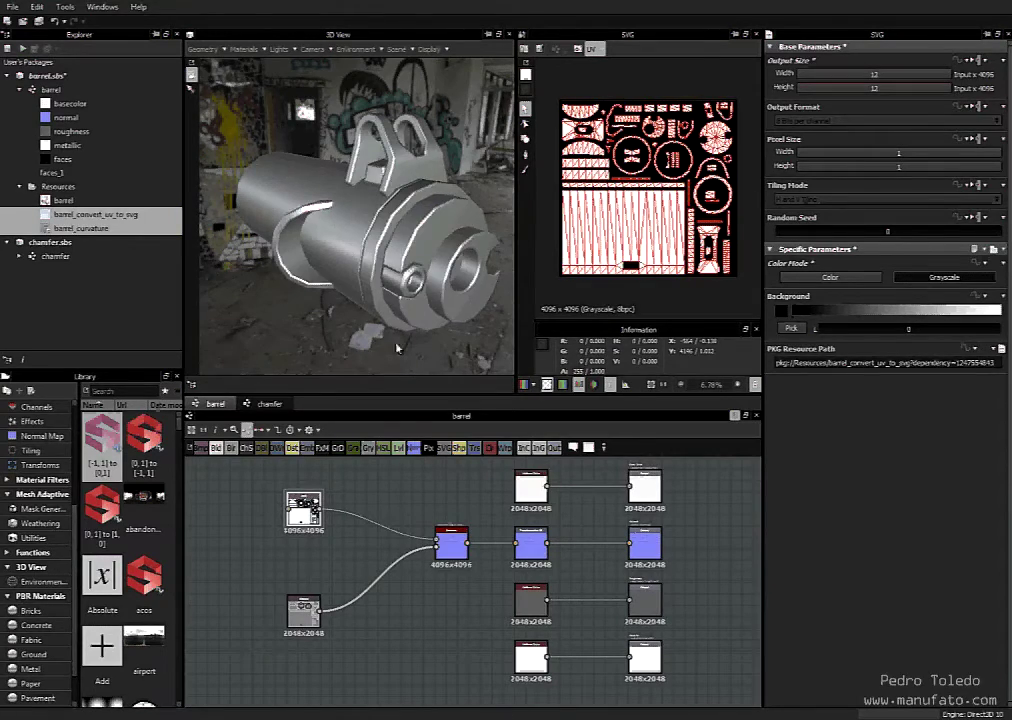
# Try chamfer_width values of 0.88, 0.22, 0.36 and 0.53 on the Chamfer node to compare the bevels on the barrel
pyautogui.moveTo(433, 222); pyautogui.dragTo(409, 271)
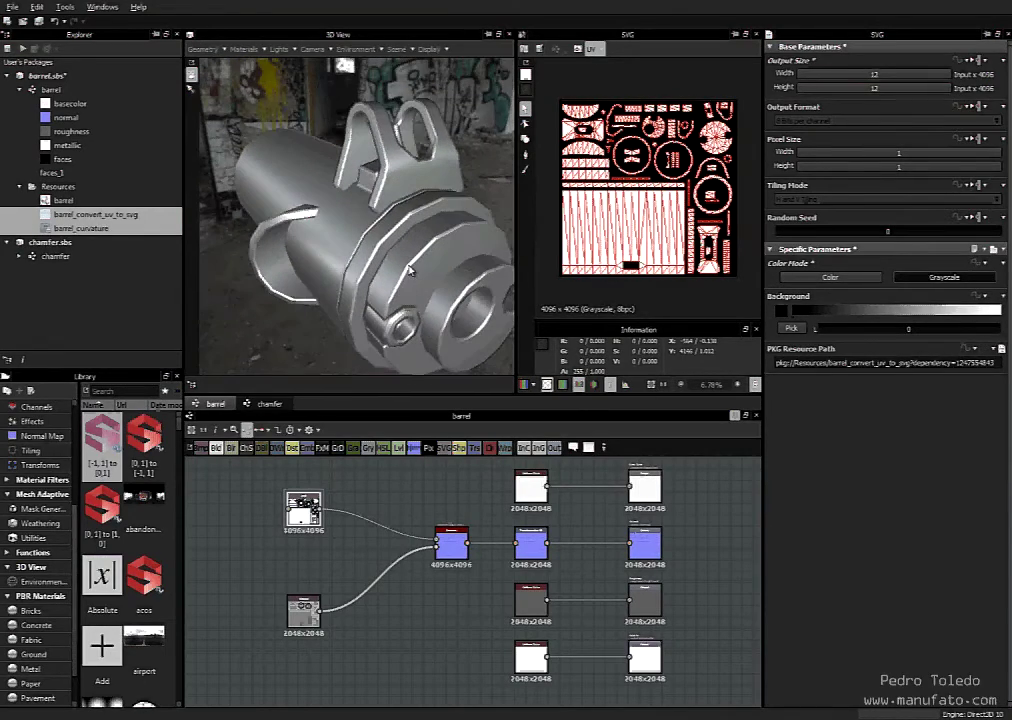
pyautogui.click(455, 545)
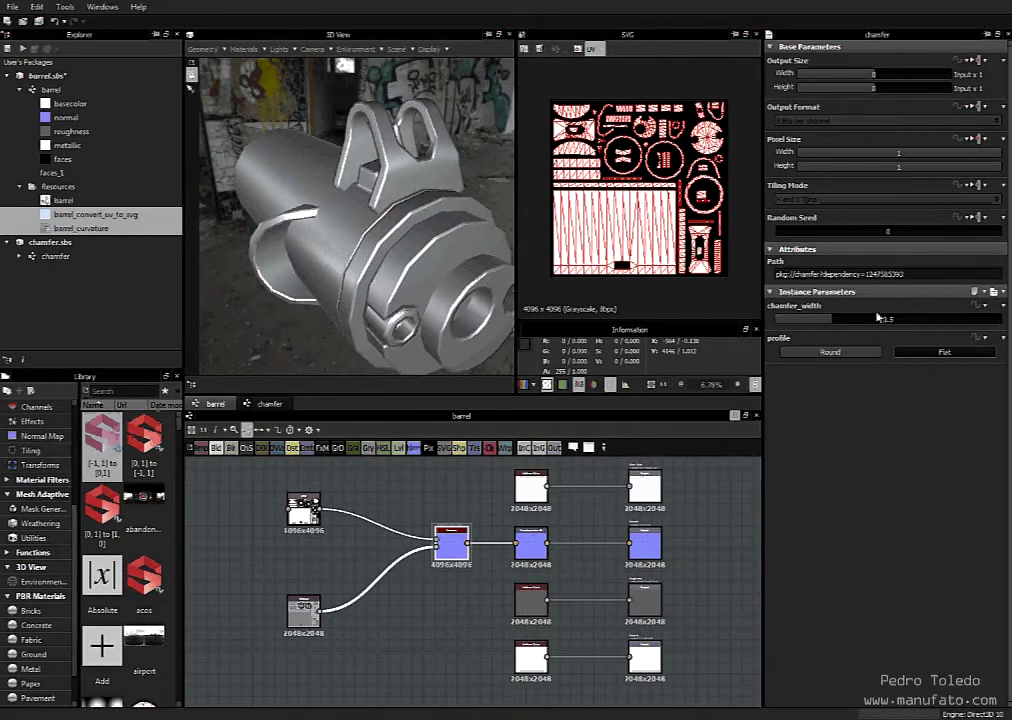
pyautogui.click(876, 320)
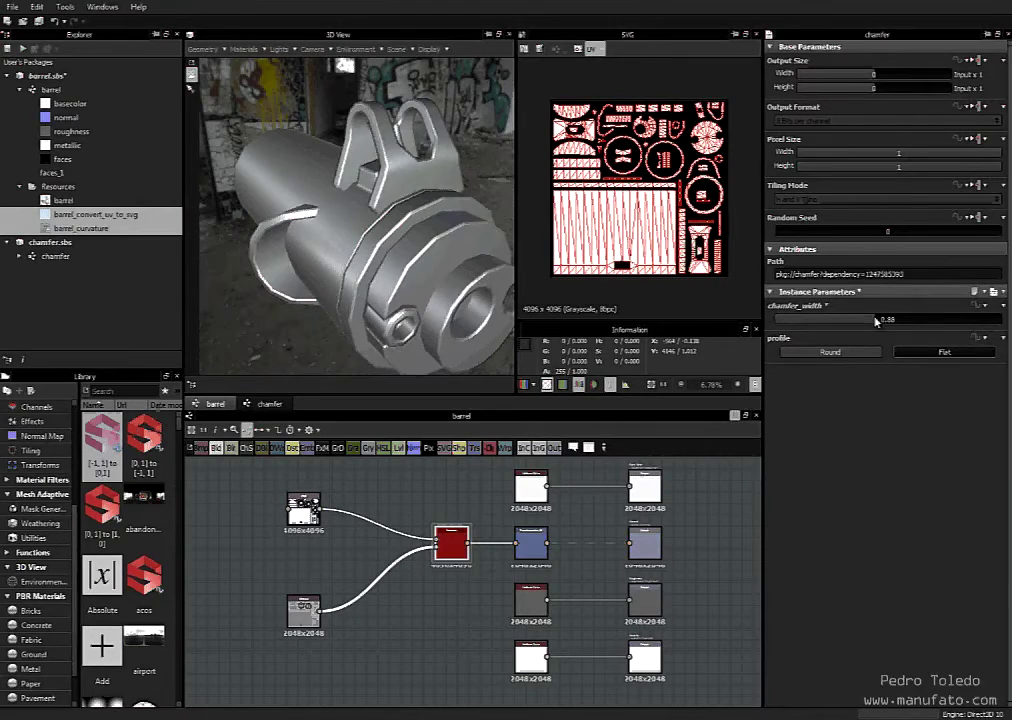
pyautogui.moveTo(397, 264); pyautogui.dragTo(438, 281)
pyautogui.scroll(-2, 416, 262)
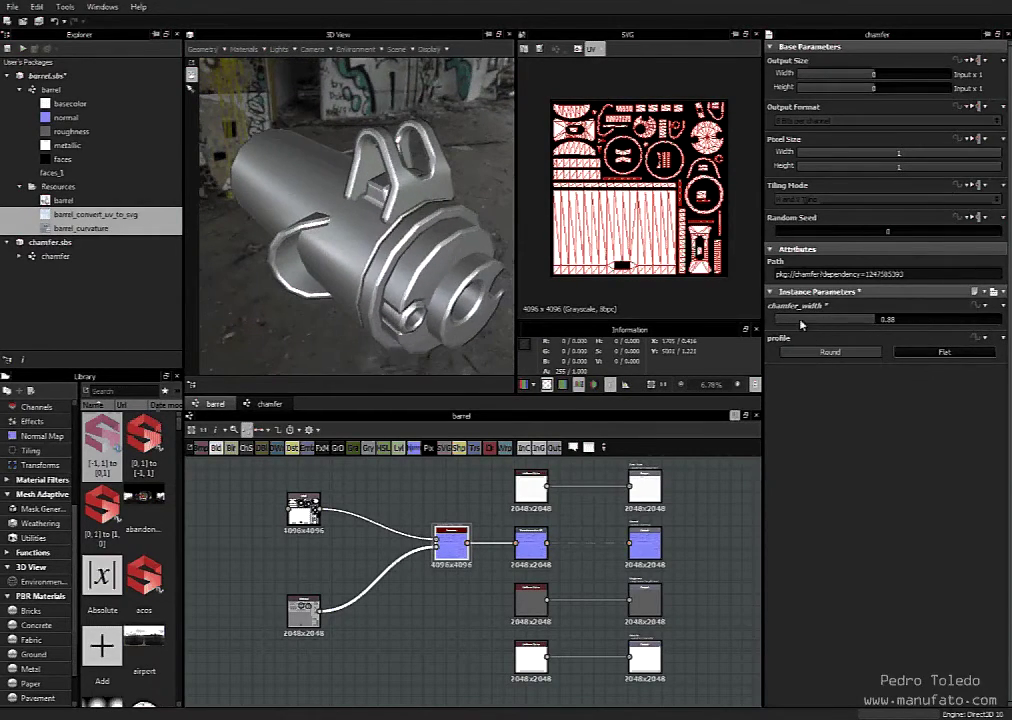
pyautogui.click(801, 320)
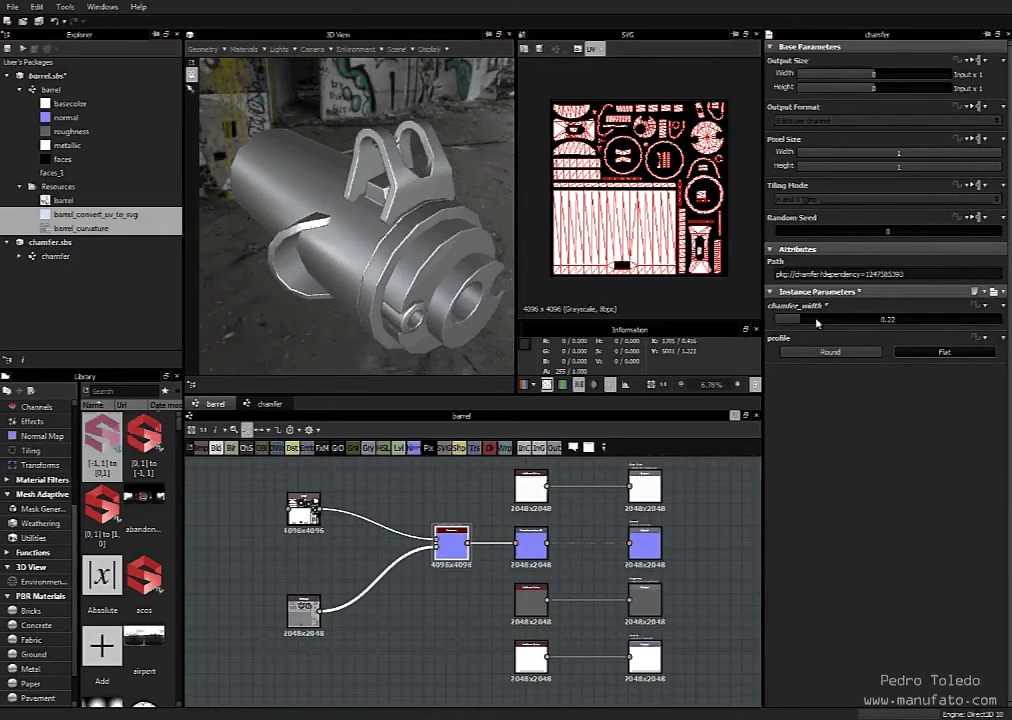
pyautogui.click(817, 321)
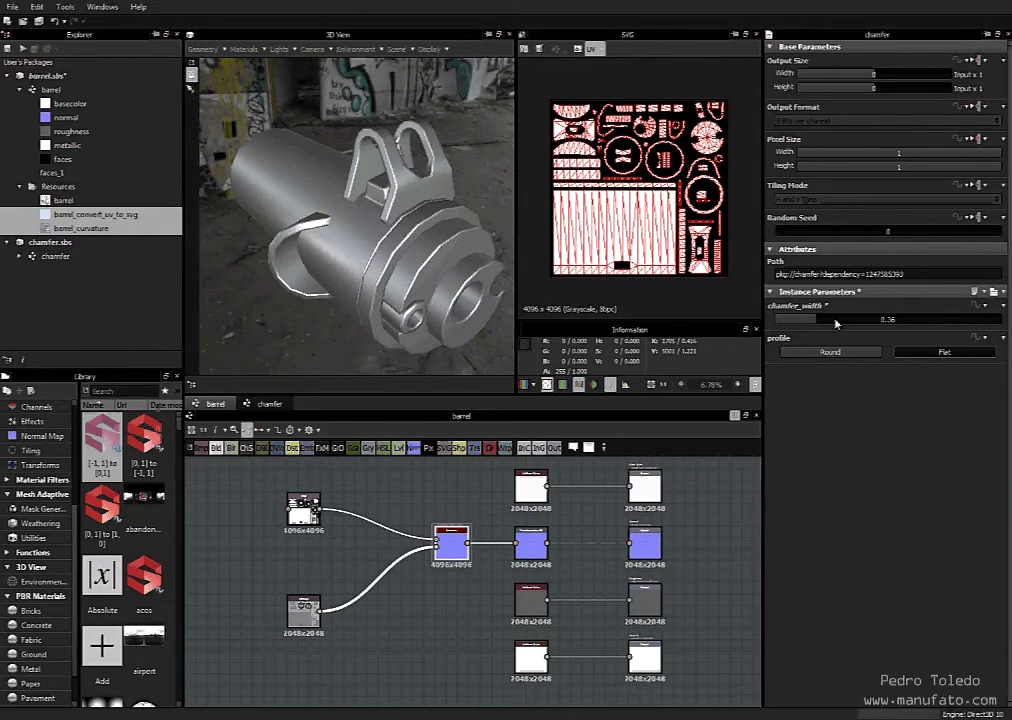
pyautogui.click(836, 321)
# Set the Chamfer node's profile to Round and its chamfer_width to 0.84, checking the beveled edges on the barrel
pyautogui.moveTo(404, 268); pyautogui.dragTo(437, 157, button='right')
pyautogui.moveTo(448, 253); pyautogui.dragTo(330, 300)
pyautogui.click(818, 354)
pyautogui.moveTo(419, 269); pyautogui.dragTo(500, 275)
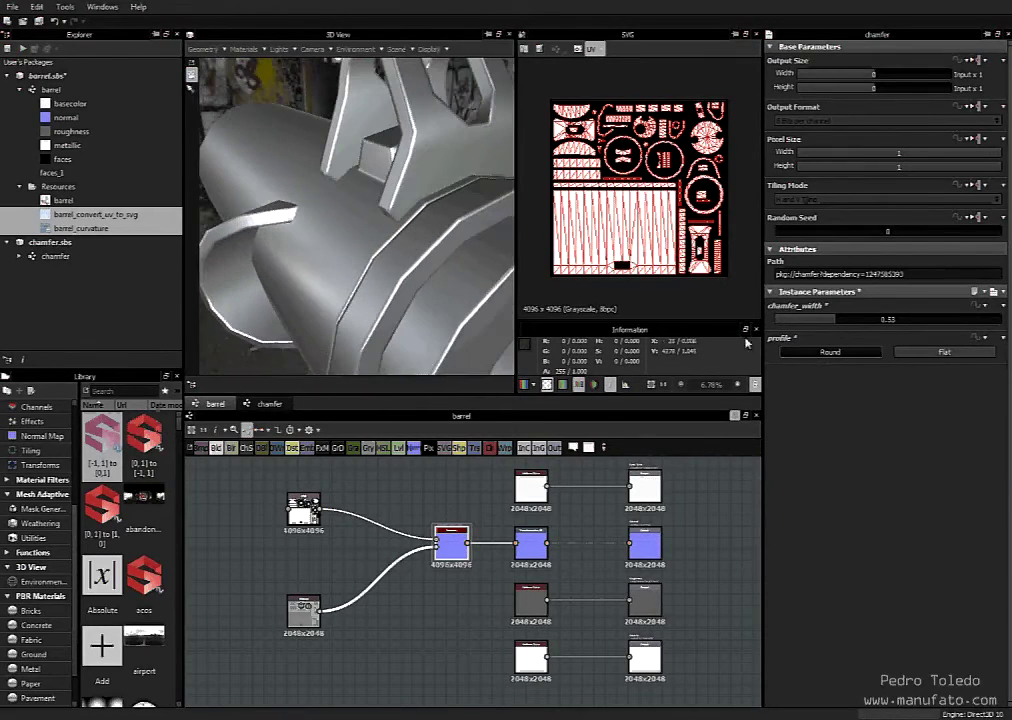
pyautogui.click(870, 322)
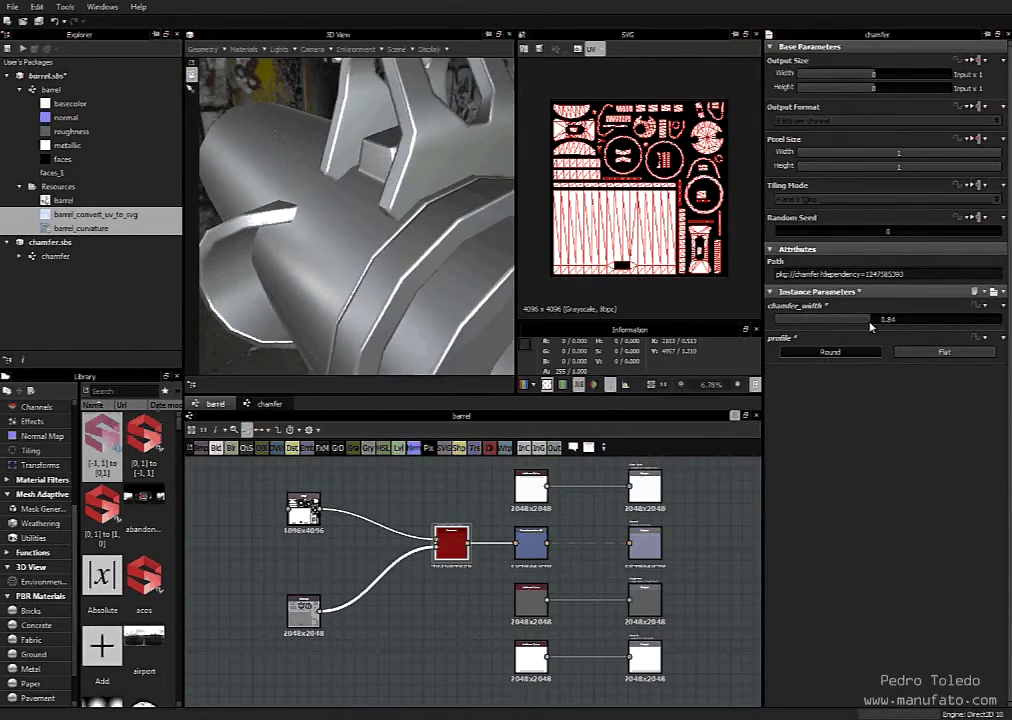
pyautogui.moveTo(392, 208); pyautogui.dragTo(432, 267)
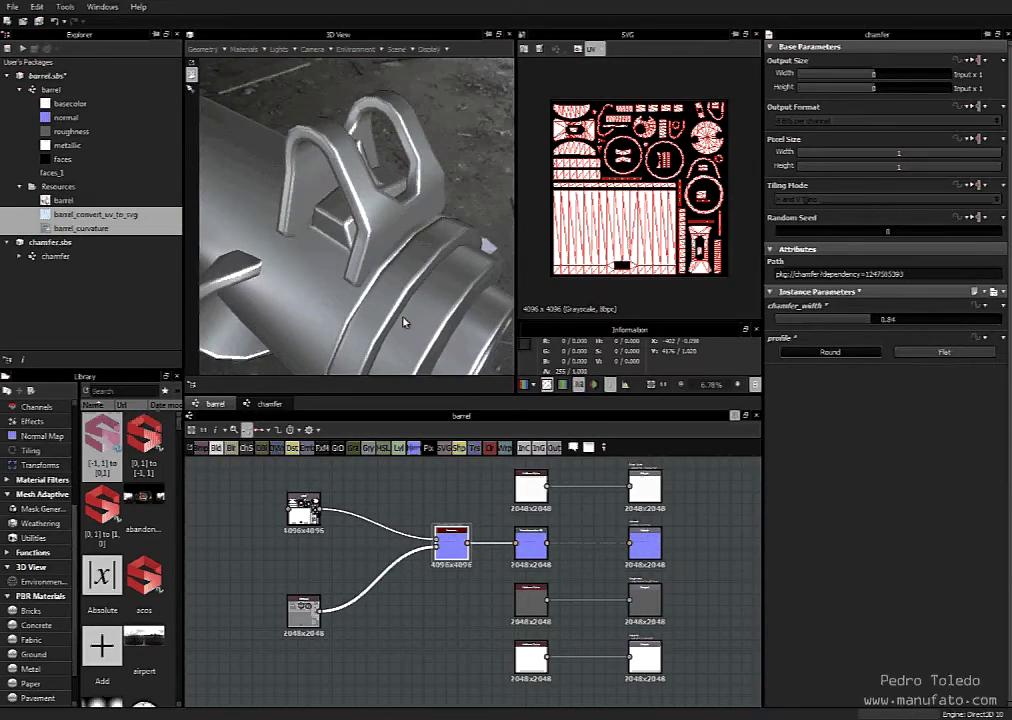
pyautogui.moveTo(424, 292); pyautogui.dragTo(443, 308)
pyautogui.moveTo(443, 307); pyautogui.dragTo(463, 300, button='right')
pyautogui.moveTo(463, 300); pyautogui.dragTo(444, 206)
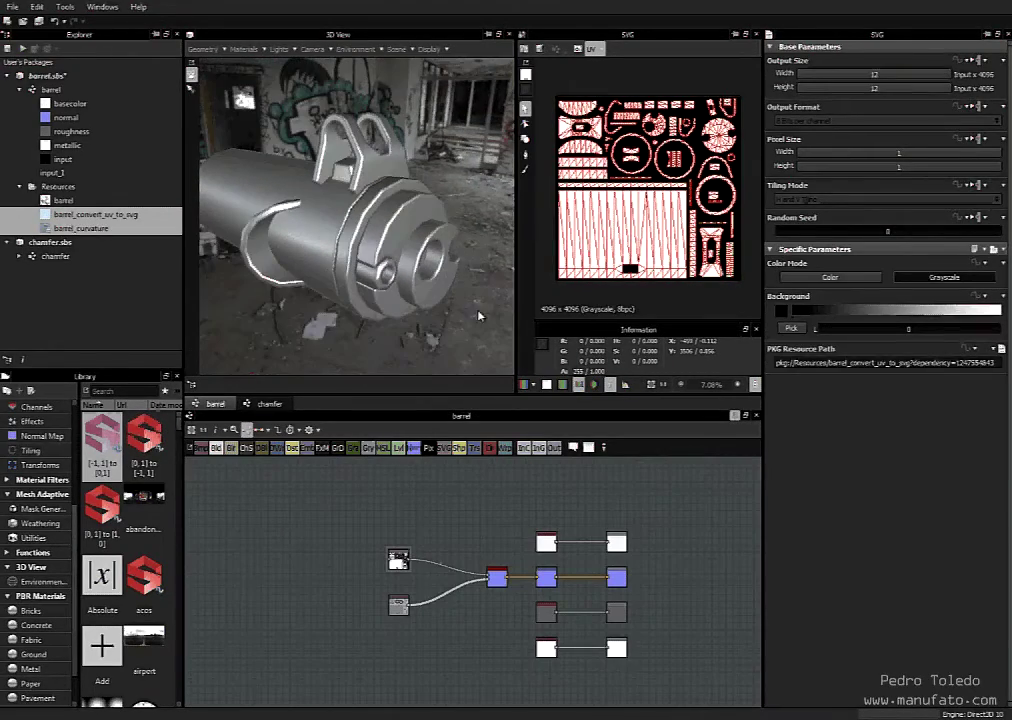
# Move the whole network of the chamfer's internal nodes up to just below the barrel graph's output nodes
pyautogui.moveTo(479, 316); pyautogui.dragTo(481, 329)
pyautogui.moveTo(680, 572); pyautogui.dragTo(695, 531, button='middle')
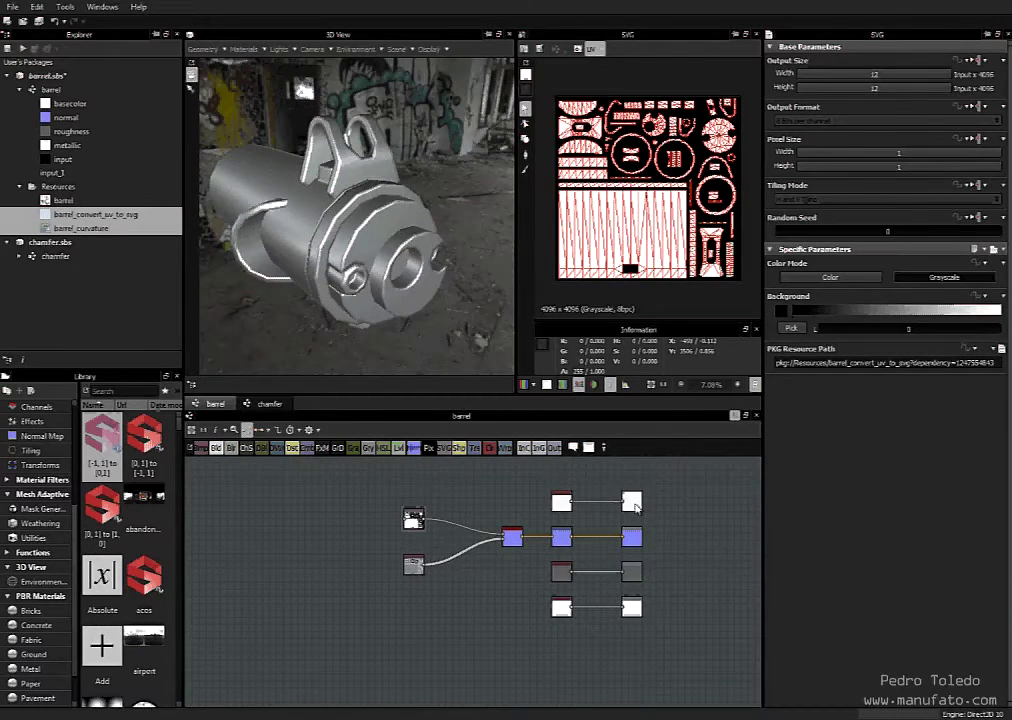
pyautogui.doubleClick(633, 503)
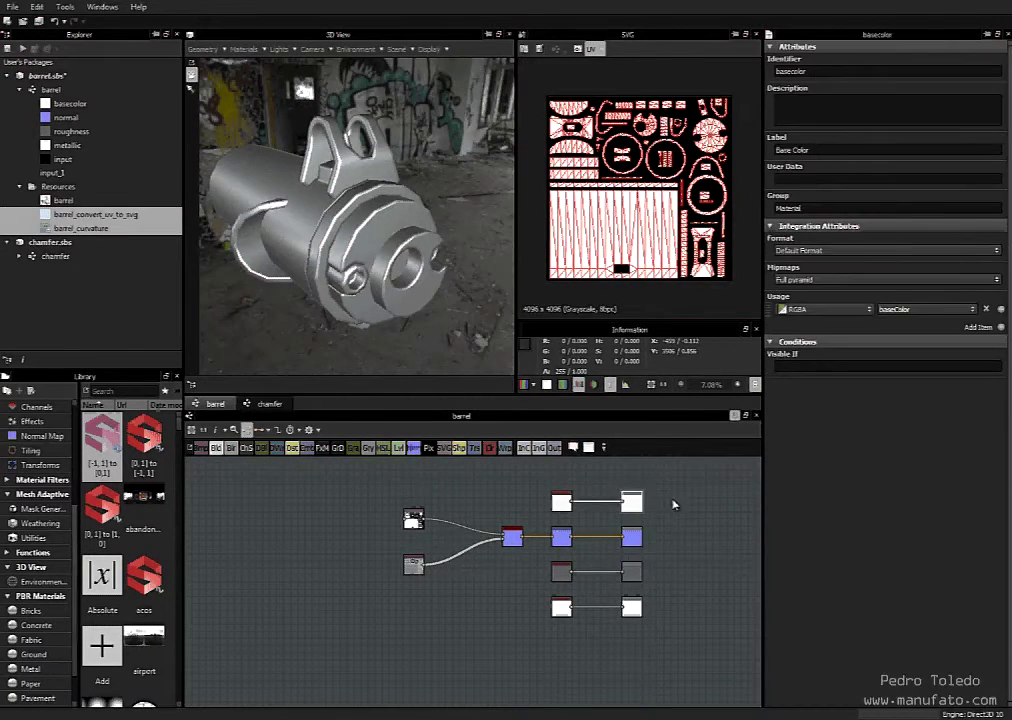
pyautogui.scroll(-3, 668, 497)
pyautogui.scroll(-2, 649, 587)
pyautogui.moveTo(628, 603); pyautogui.dragTo(590, 475, button='middle')
pyautogui.scroll(-1, 634, 558)
pyautogui.moveTo(606, 588); pyautogui.dragTo(600, 621, button='middle')
pyautogui.moveTo(485, 580); pyautogui.dragTo(671, 696)
pyautogui.moveTo(641, 638); pyautogui.dragTo(568, 539)
pyautogui.moveTo(599, 531); pyautogui.dragTo(639, 578, button='middle')
pyautogui.scroll(5, 615, 540)
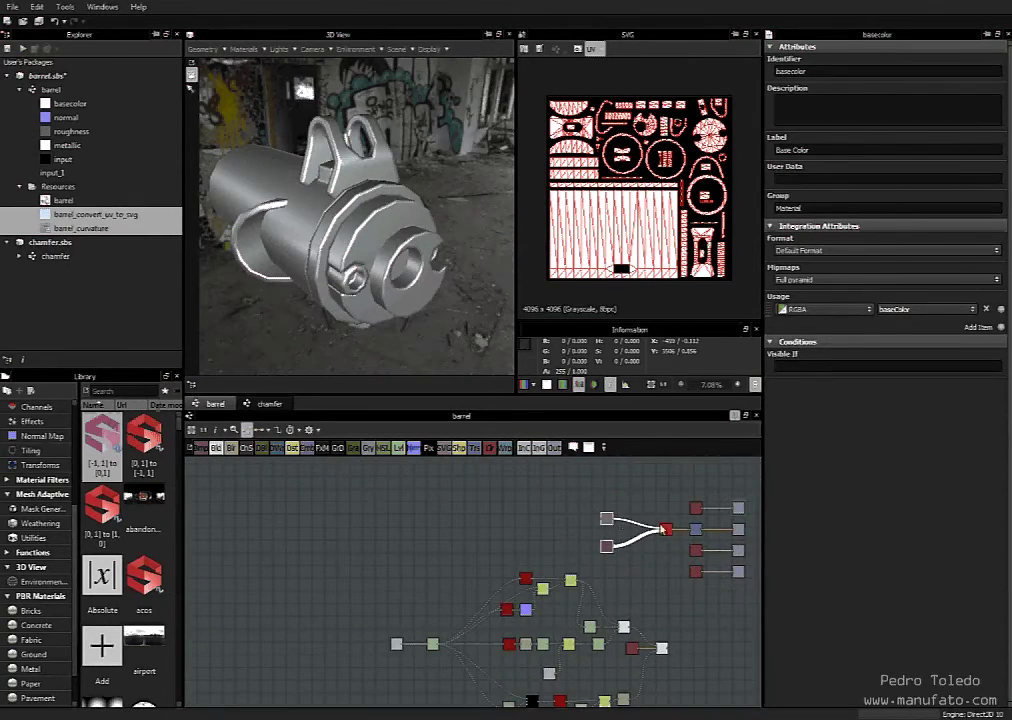
# Arrange the chamfer's internal network between the SVG and curvature nodes and the barrel outputs, with the Chamfer instance below it
pyautogui.moveTo(668, 531); pyautogui.dragTo(404, 528)
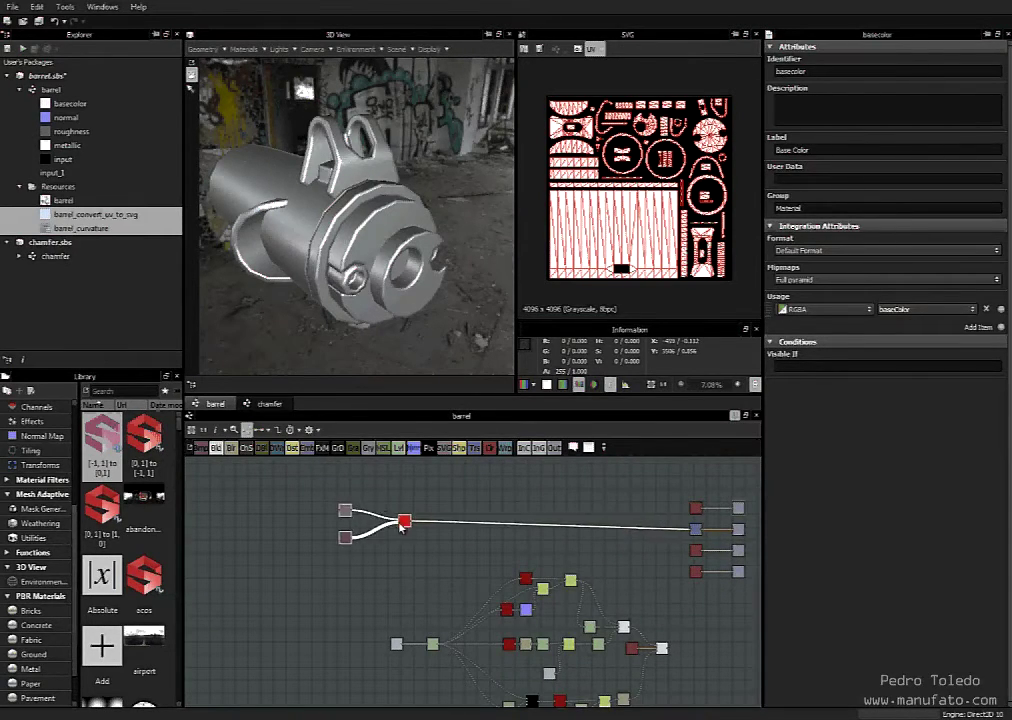
pyautogui.moveTo(583, 583); pyautogui.dragTo(551, 533, button='middle')
pyautogui.moveTo(347, 504); pyautogui.dragTo(381, 557, button='middle')
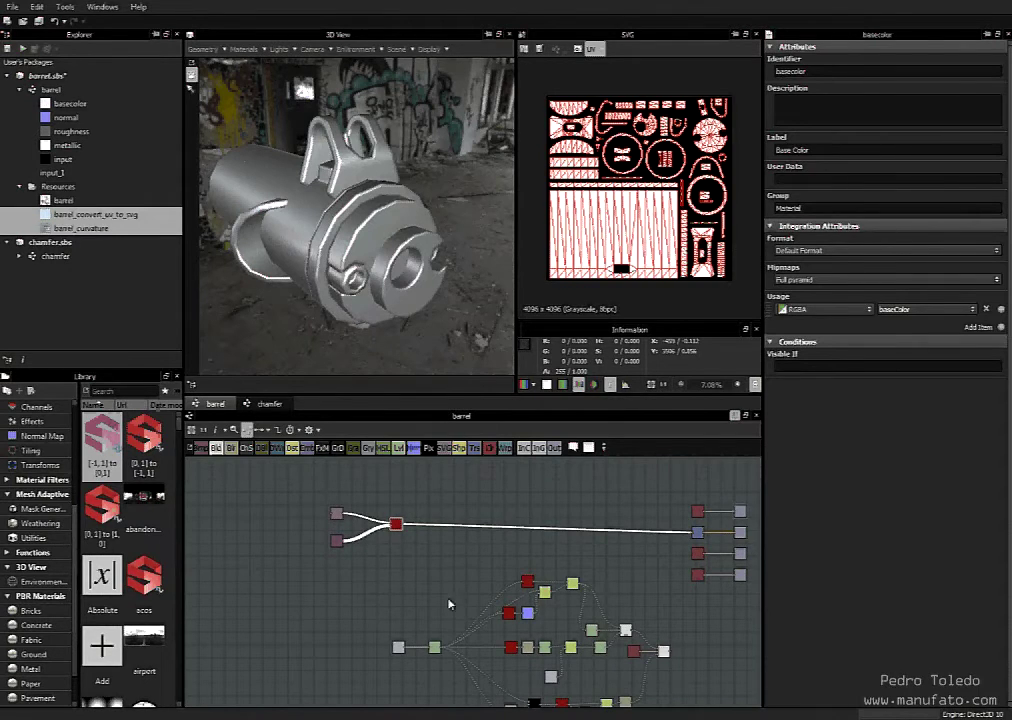
pyautogui.scroll(-2, 450, 598)
pyautogui.moveTo(426, 538); pyautogui.dragTo(536, 703)
pyautogui.moveTo(418, 653); pyautogui.dragTo(589, 566)
pyautogui.moveTo(583, 611); pyautogui.dragTo(585, 538)
pyautogui.scroll(8, 503, 518)
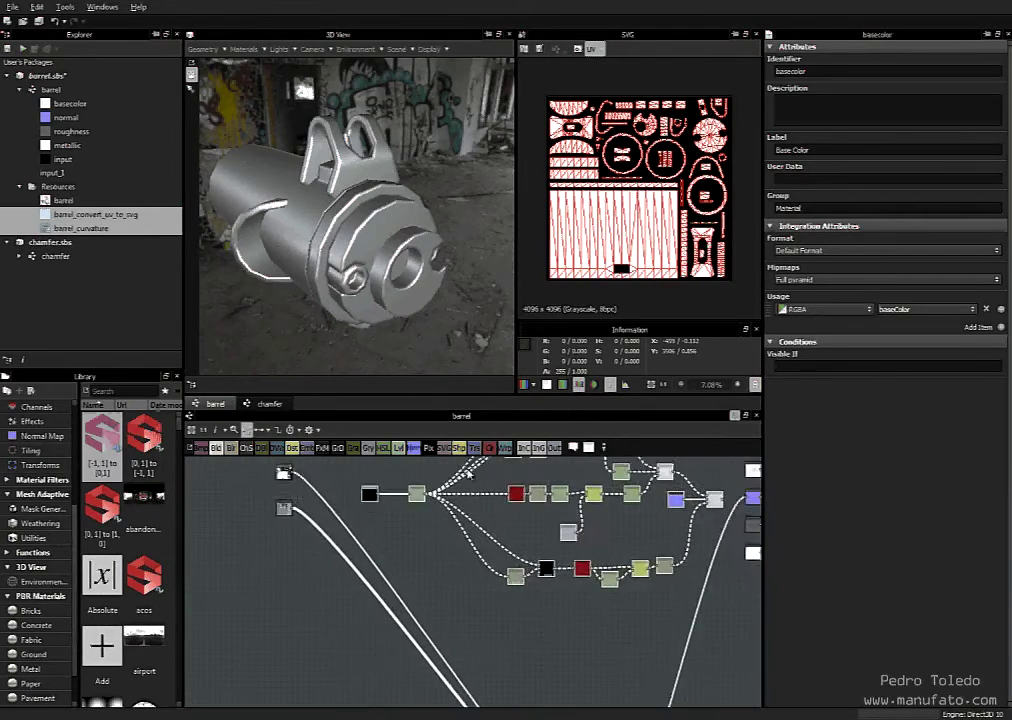
pyautogui.moveTo(447, 564); pyautogui.dragTo(444, 582, button='middle')
# Place the SVG and curvature nodes beside the primary input, connect the SVG to the Levels node, and delete the primary input
pyautogui.moveTo(264, 500); pyautogui.dragTo(446, 655)
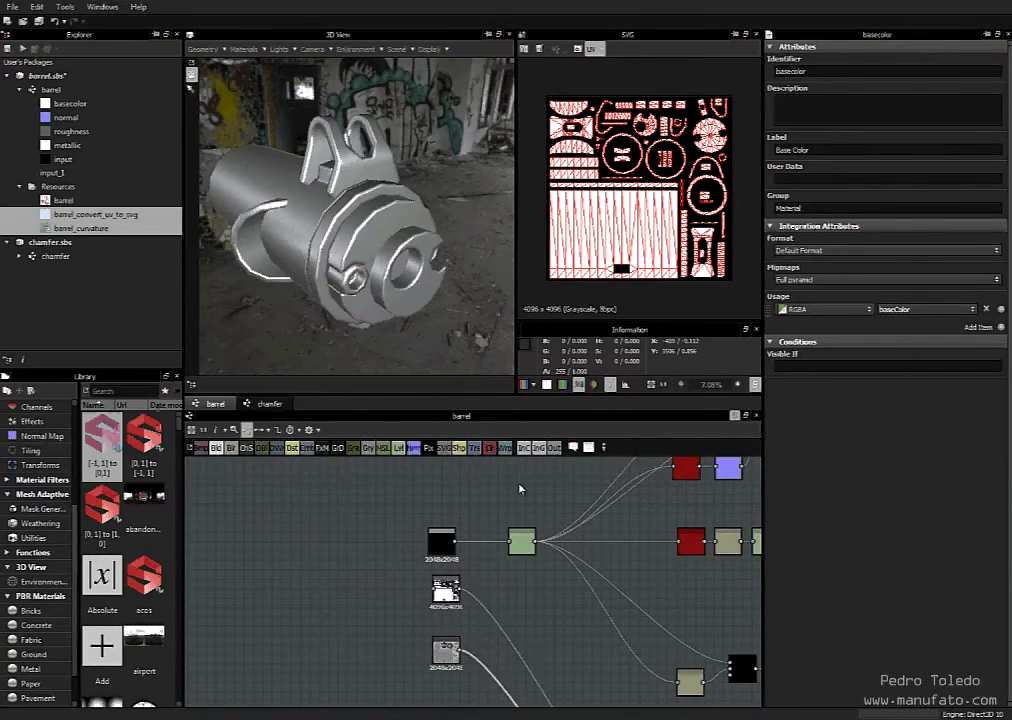
pyautogui.scroll(4, 511, 500)
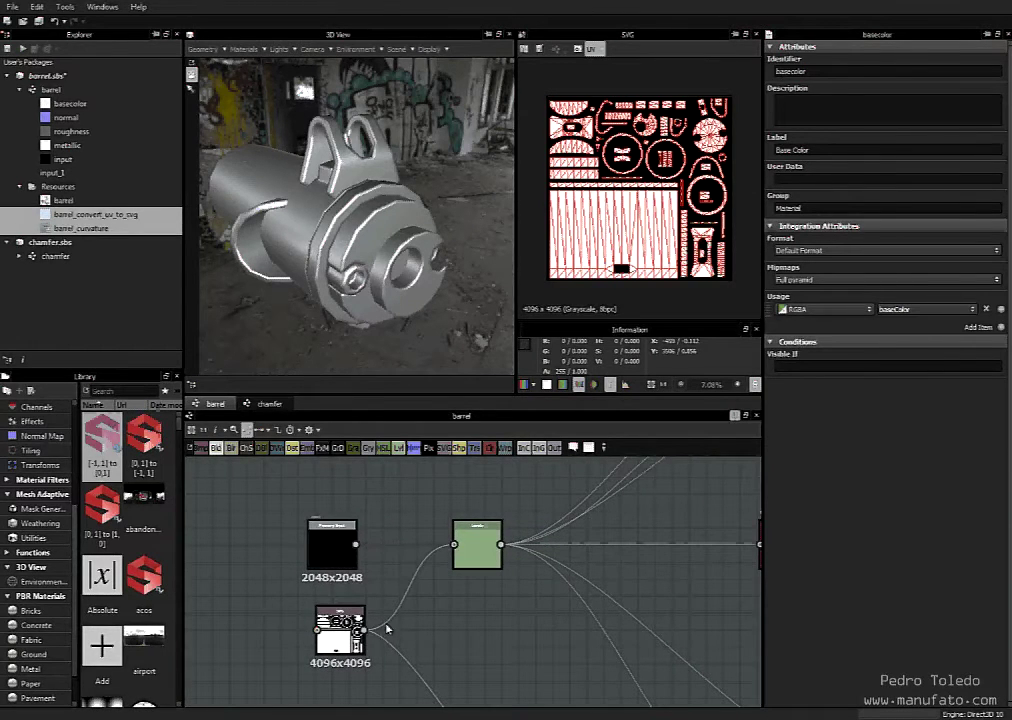
pyautogui.moveTo(352, 542); pyautogui.dragTo(313, 501)
pyautogui.press('Delete')
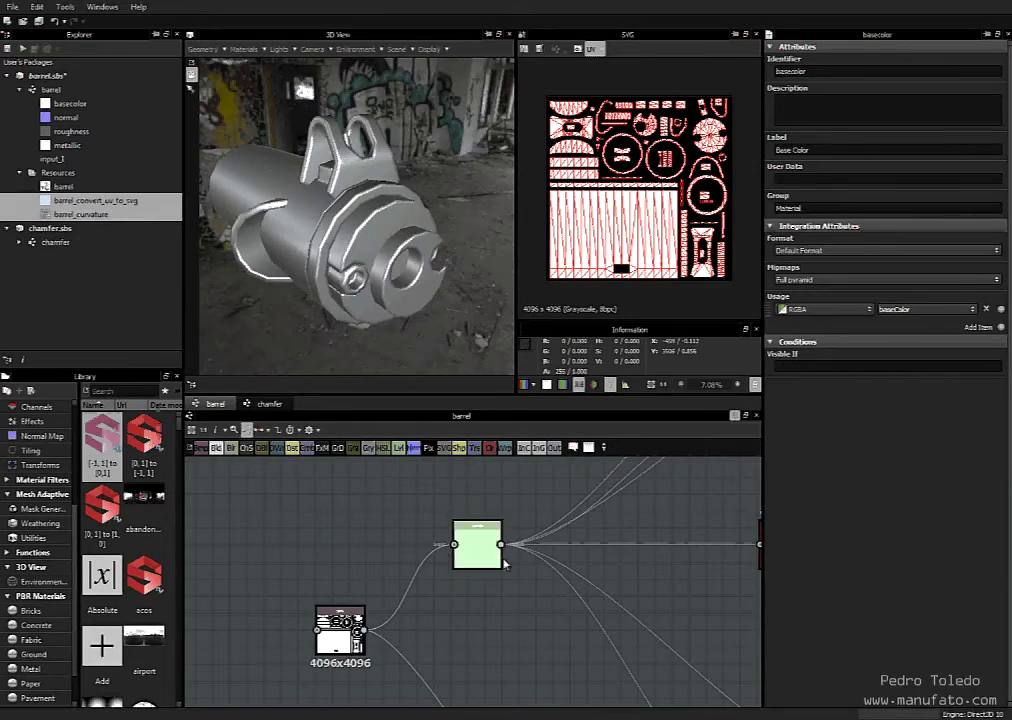
# Replace the internal network's second input node with the curvature bitmap, reconnecting its link and deleting the input
pyautogui.scroll(-5, 518, 599)
pyautogui.moveTo(468, 646); pyautogui.dragTo(343, 598, button='middle')
pyautogui.moveTo(316, 610); pyautogui.dragTo(607, 526)
pyautogui.moveTo(585, 578); pyautogui.dragTo(604, 583)
pyautogui.press('Delete')
# Connect the internal network's last node to the transformation node that feeds the normal output
pyautogui.moveTo(649, 587); pyautogui.dragTo(556, 564, button='middle')
pyautogui.keyDown('alt'); pyautogui.moveTo(556, 564); pyautogui.dragTo(522, 626, button='right'); pyautogui.keyUp('alt')
pyautogui.moveTo(629, 559); pyautogui.dragTo(507, 603, button='middle')
pyautogui.keyDown('alt'); pyautogui.moveTo(544, 590); pyautogui.dragTo(600, 481, button='right'); pyautogui.keyUp('alt')
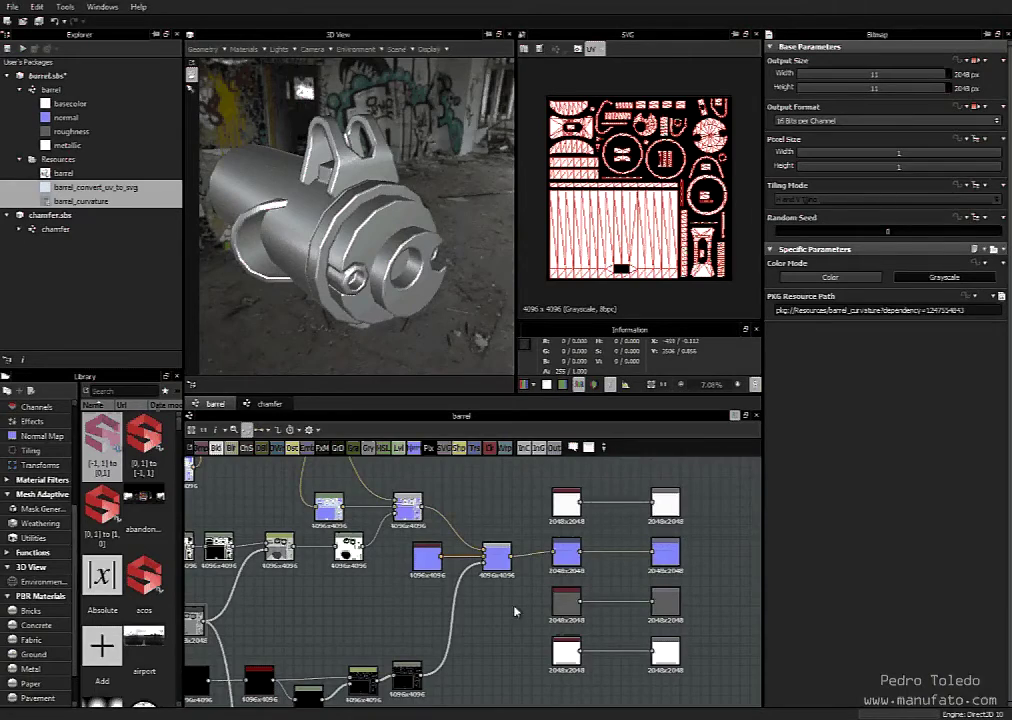
# Line up the SVG node with the Levels node and enlarge the graph area
pyautogui.scroll(-5, 493, 608)
pyautogui.moveTo(571, 579); pyautogui.dragTo(610, 692, button='middle')
pyautogui.moveTo(372, 603); pyautogui.dragTo(372, 581)
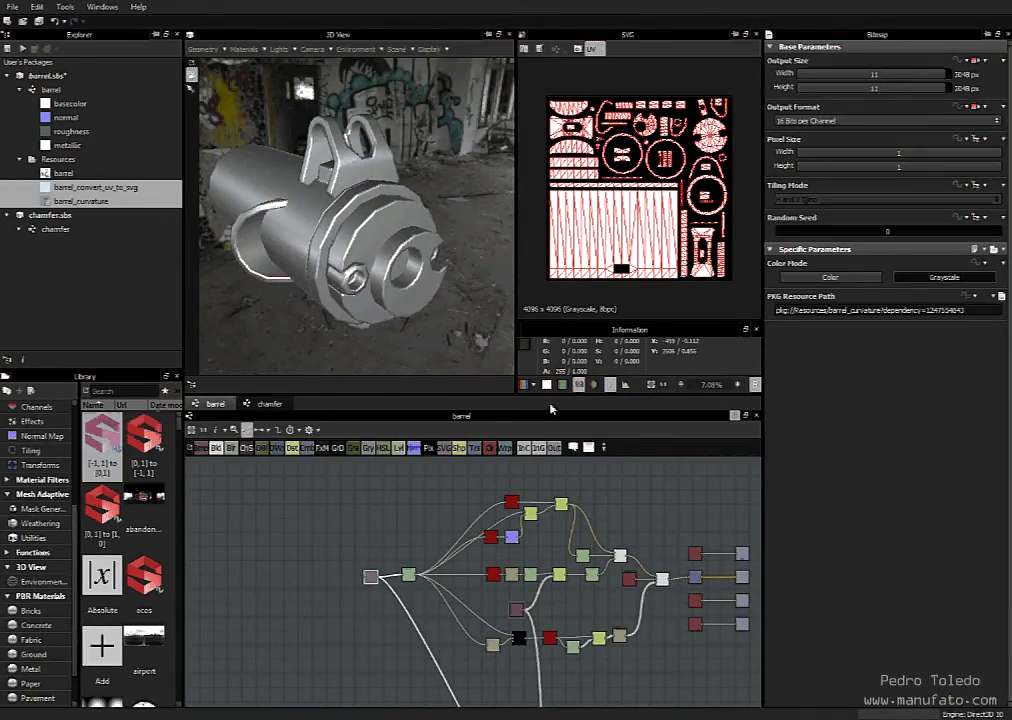
pyautogui.moveTo(551, 413); pyautogui.dragTo(551, 364)
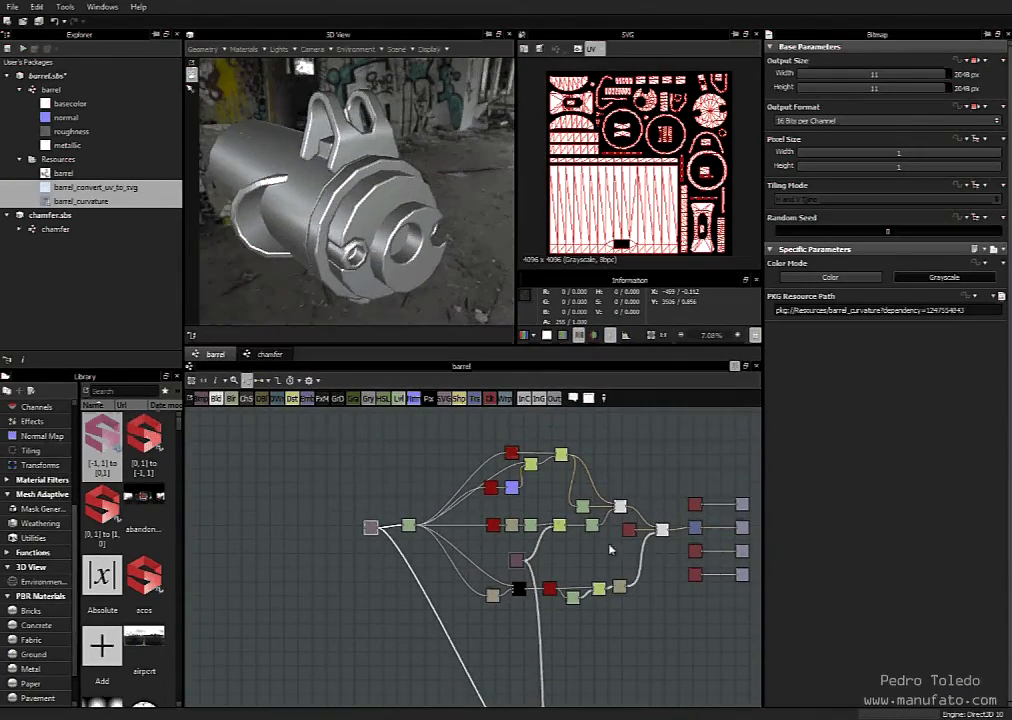
pyautogui.scroll(5, 422, 553)
pyautogui.moveTo(351, 531); pyautogui.dragTo(342, 579, button='middle')
pyautogui.moveTo(330, 512); pyautogui.dragTo(354, 519)
pyautogui.moveTo(229, 522); pyautogui.dragTo(242, 522)
pyautogui.moveTo(348, 523); pyautogui.dragTo(335, 523)
pyautogui.scroll(3, 339, 530)
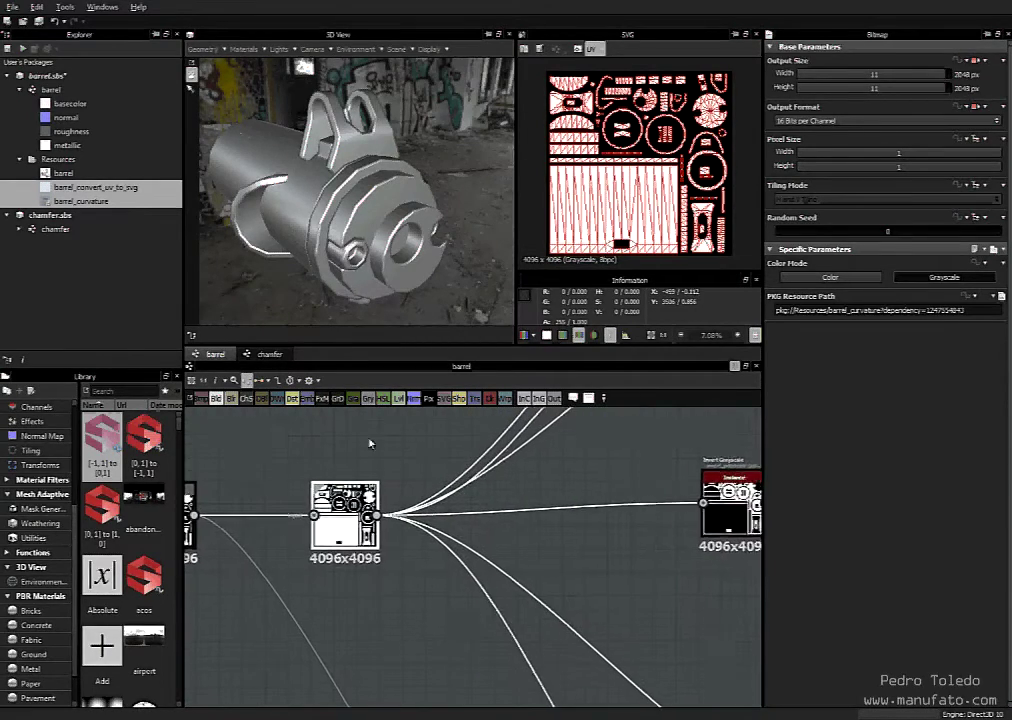
# Examine the Levels node fed by the SVG, its histogram settings, and the branches leaving it
pyautogui.click(343, 532)
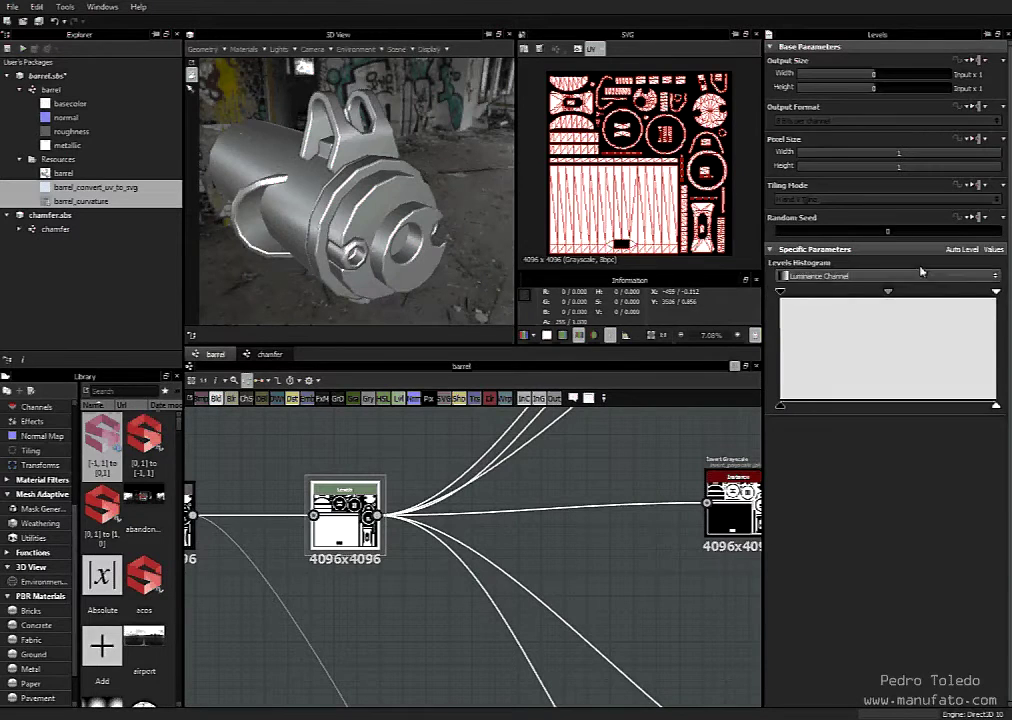
pyautogui.moveTo(441, 556); pyautogui.dragTo(540, 576, button='middle')
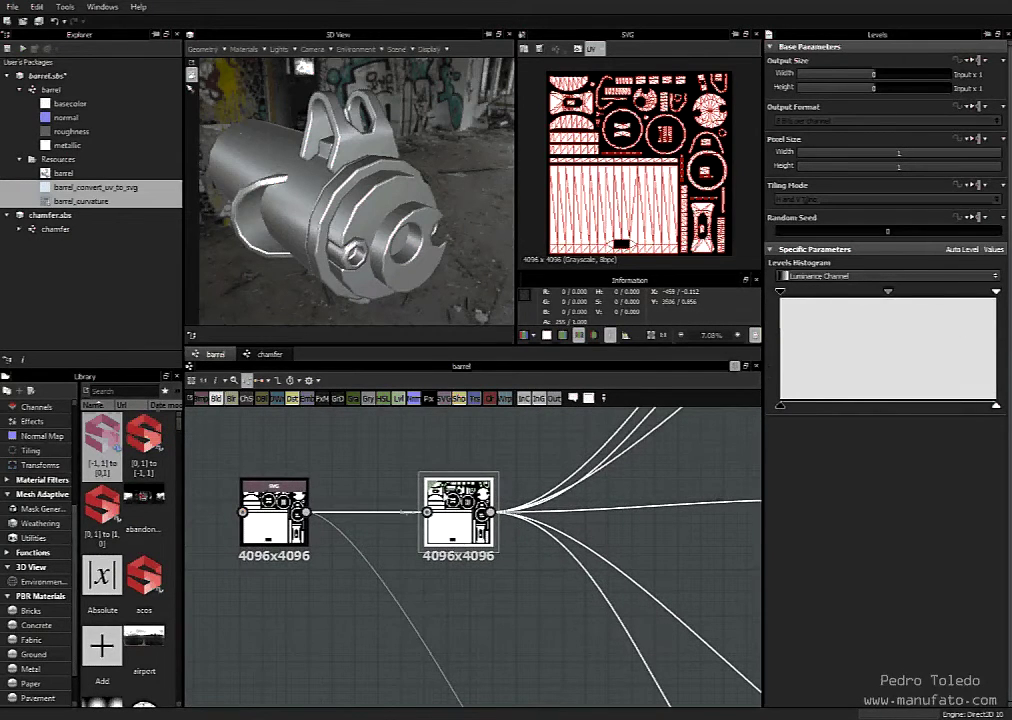
pyautogui.scroll(-5, 440, 565)
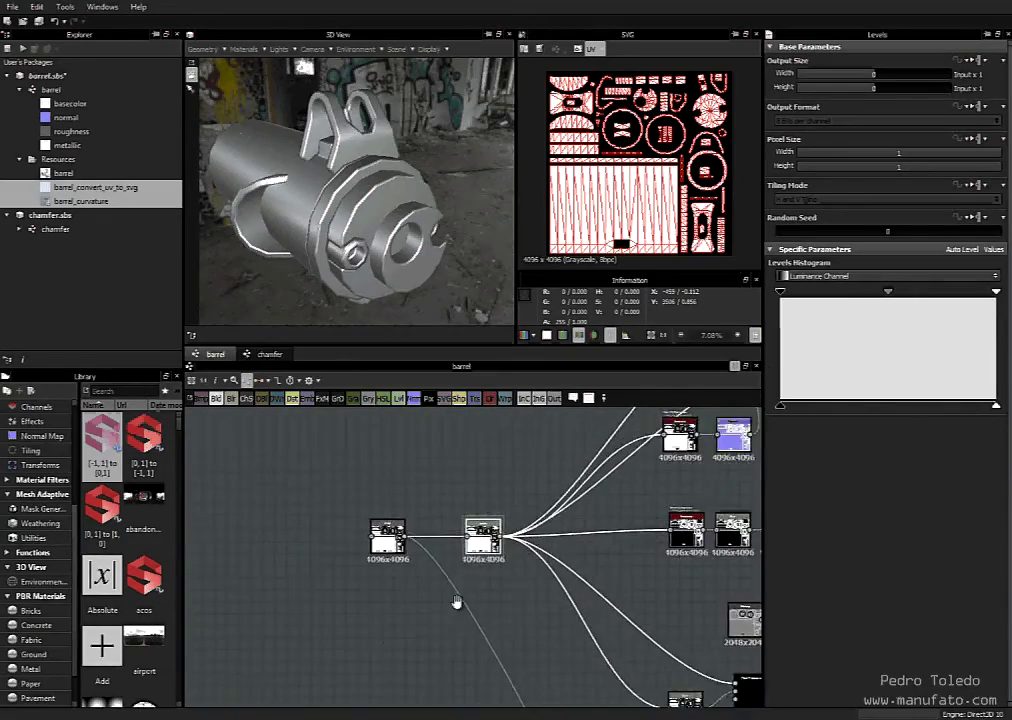
pyautogui.scroll(-2, 368, 628)
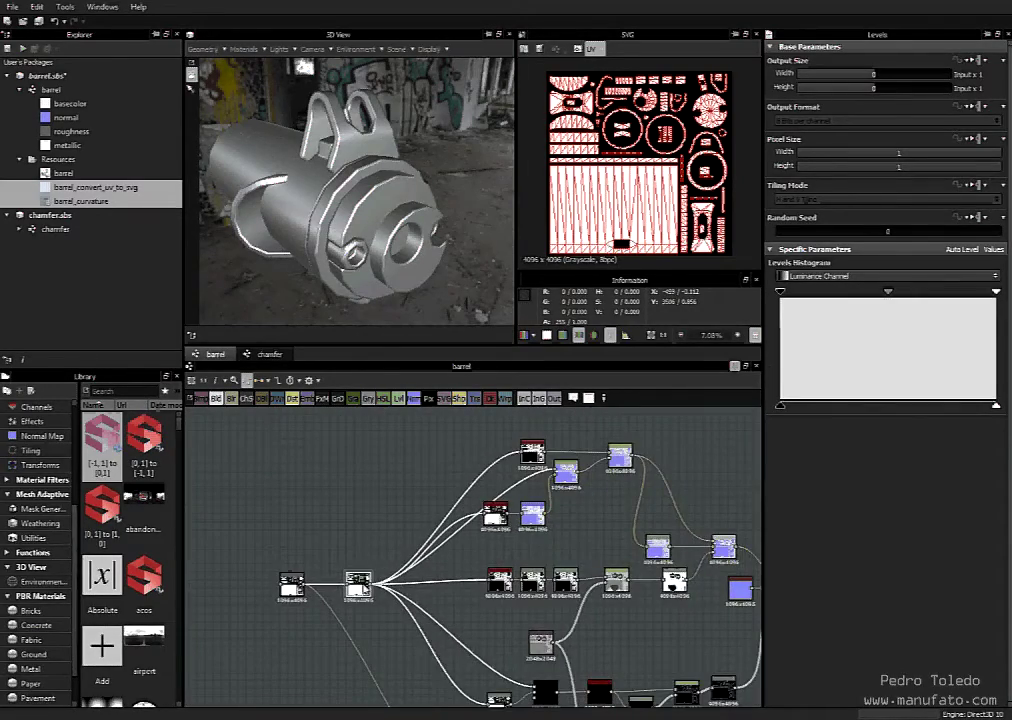
pyautogui.moveTo(385, 637); pyautogui.dragTo(366, 601, button='middle')
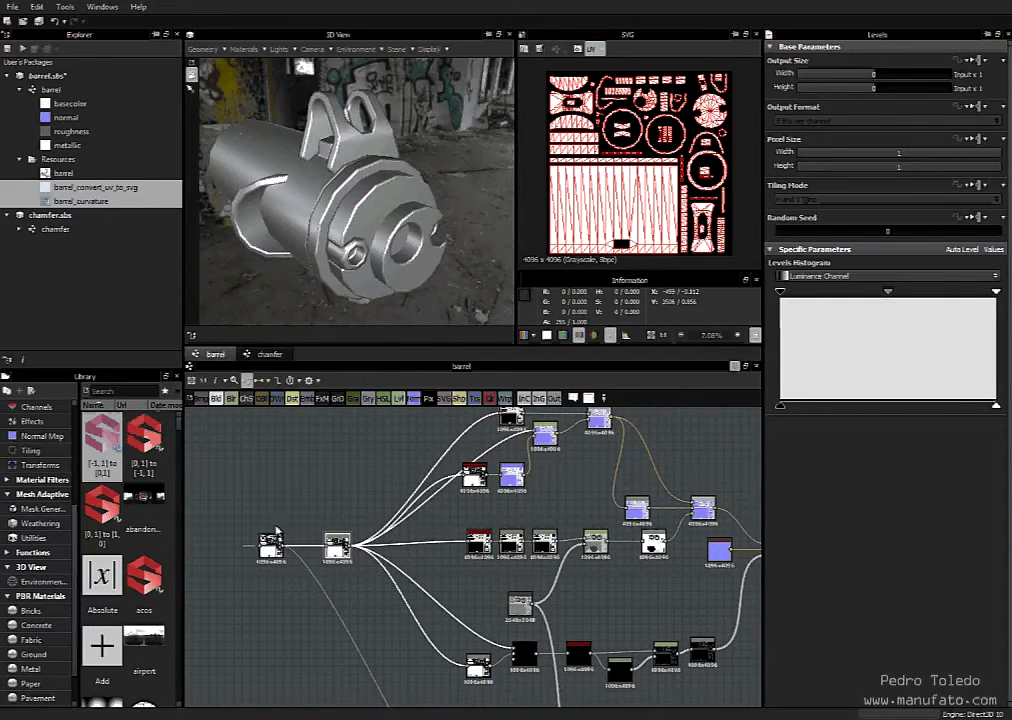
pyautogui.moveTo(272, 550); pyautogui.dragTo(275, 580)
pyautogui.moveTo(439, 552); pyautogui.dragTo(422, 573, button='middle')
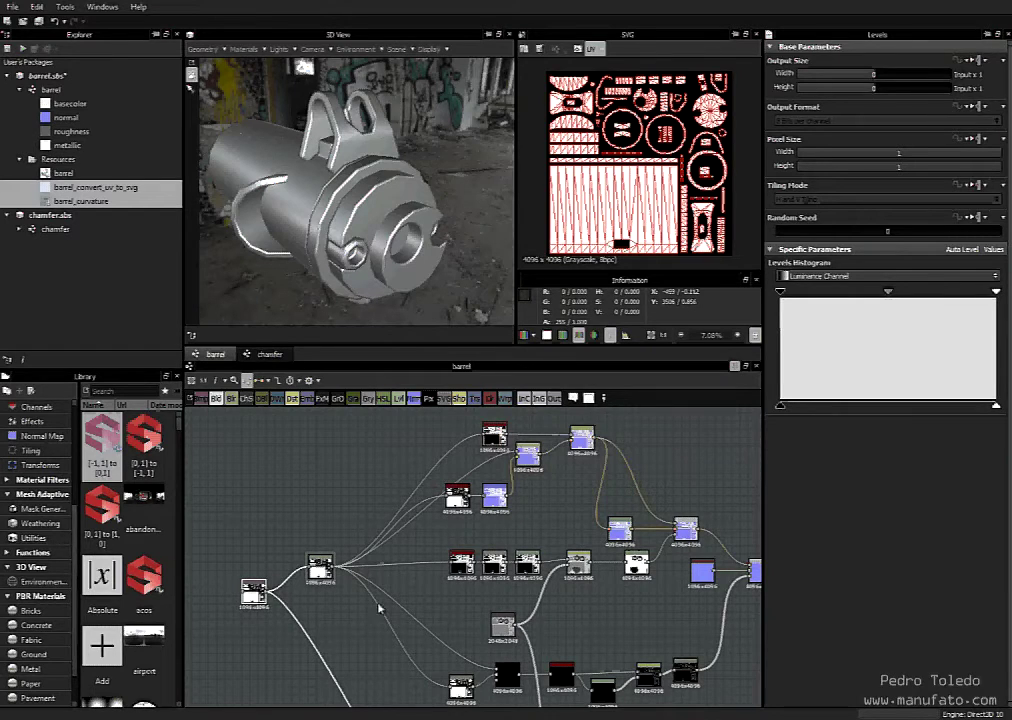
# Inspect the Blur, Invert Grayscale and Blur HQ Grayscale nodes that start the branches fed by the Levels node
pyautogui.click(505, 622)
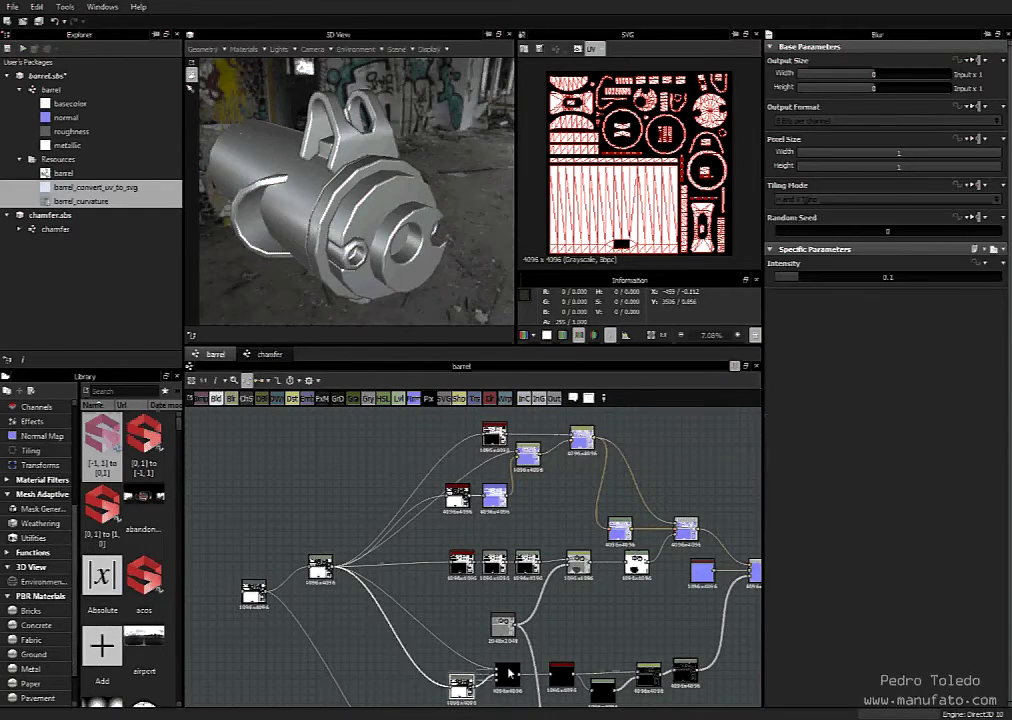
pyautogui.click(462, 563)
pyautogui.moveTo(457, 496); pyautogui.dragTo(461, 491)
pyautogui.click(494, 434)
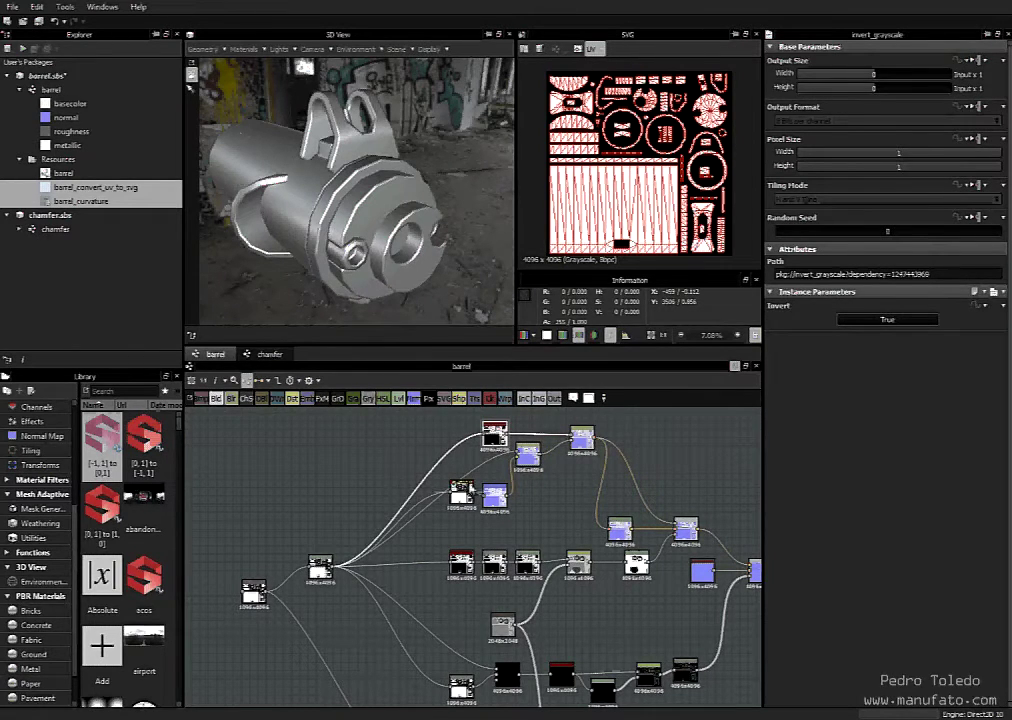
pyautogui.moveTo(552, 637); pyautogui.dragTo(558, 596, button='middle')
pyautogui.moveTo(265, 553); pyautogui.dragTo(265, 529)
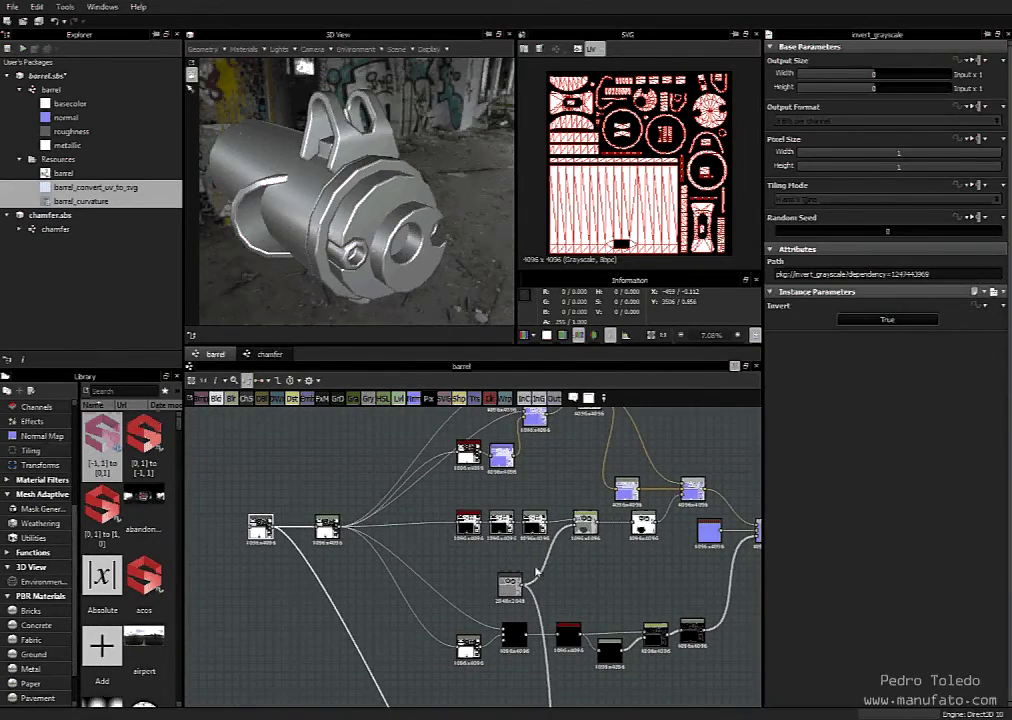
# Examine the branch running from the Blur HQ Grayscale node through the Normal node into the Distance nodes
pyautogui.moveTo(634, 592); pyautogui.dragTo(661, 639, button='middle')
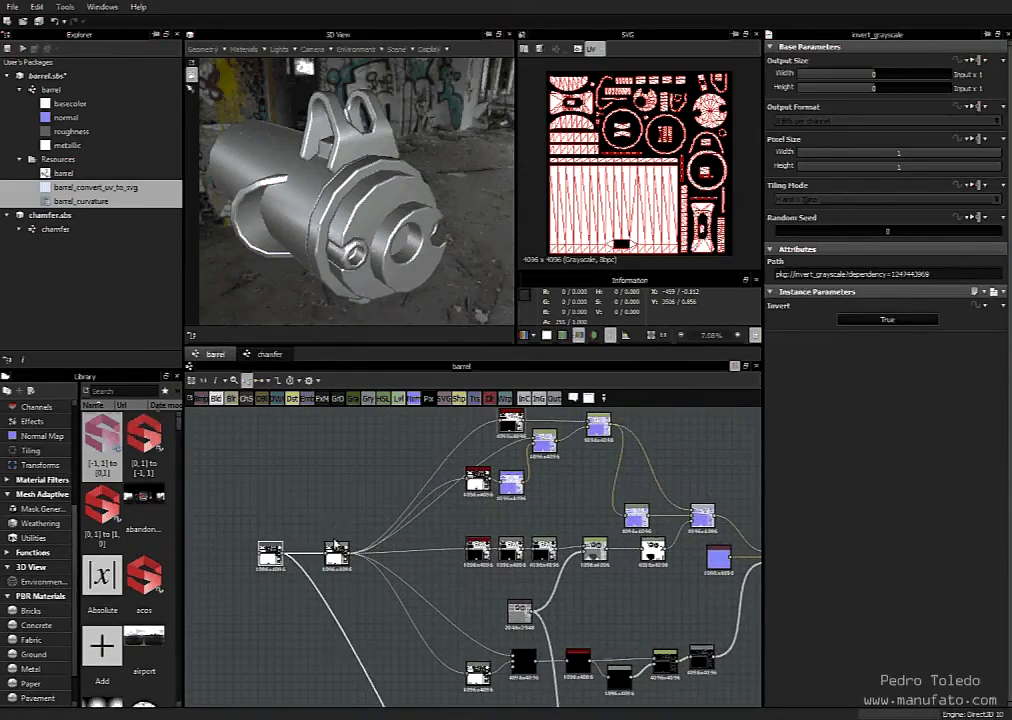
pyautogui.moveTo(426, 540); pyautogui.dragTo(384, 591, button='middle')
pyautogui.scroll(4, 490, 465)
pyautogui.moveTo(517, 533); pyautogui.dragTo(472, 576, button='middle')
pyautogui.scroll(2, 472, 576)
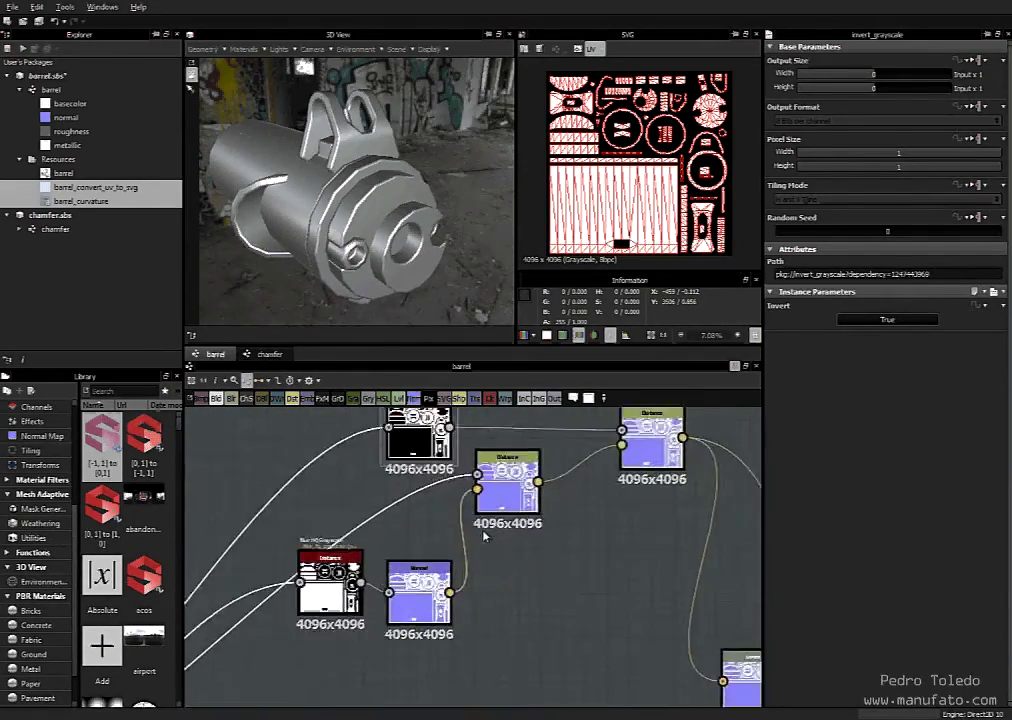
pyautogui.moveTo(515, 592)
pyautogui.mouseDown(button='middle')
pyautogui.moveTo(507, 598)
pyautogui.moveTo(520, 583)
pyautogui.mouseUp(button='middle')
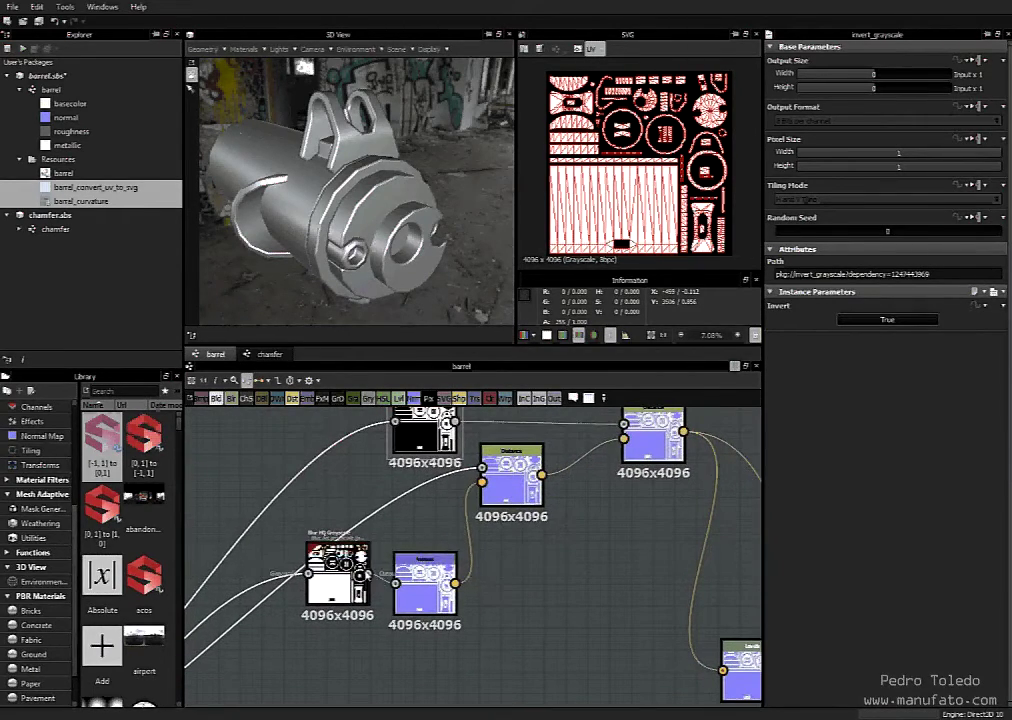
# Move the Normal node closer to the Blur HQ Grayscale node and examine its output along the UV island edges
pyautogui.moveTo(435, 556); pyautogui.dragTo(425, 547)
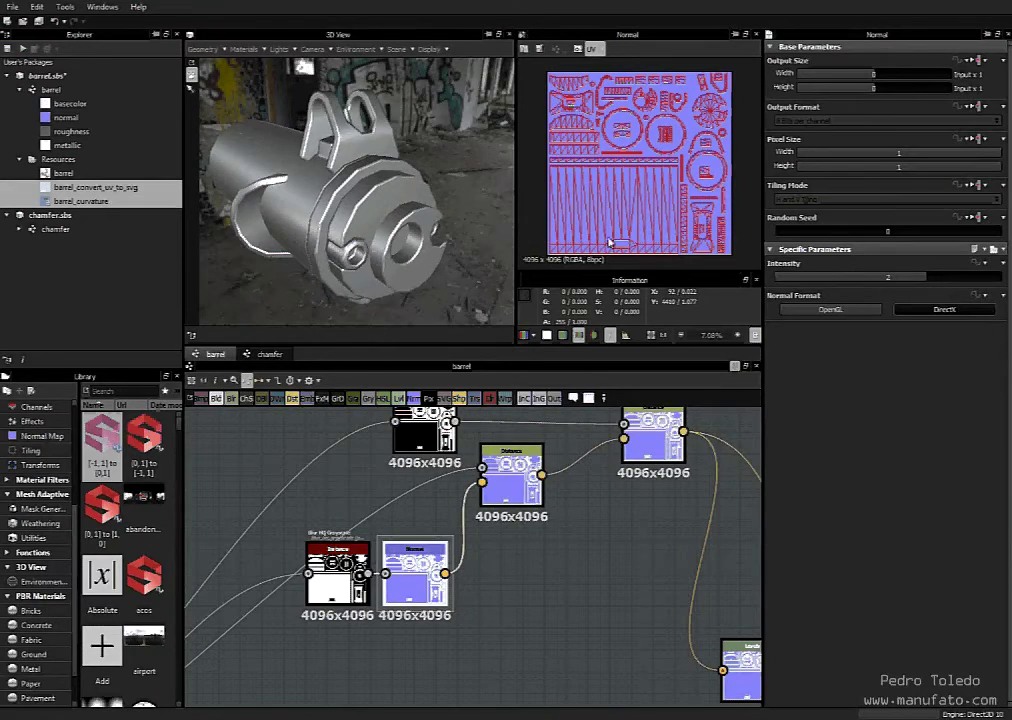
pyautogui.scroll(2, 577, 138)
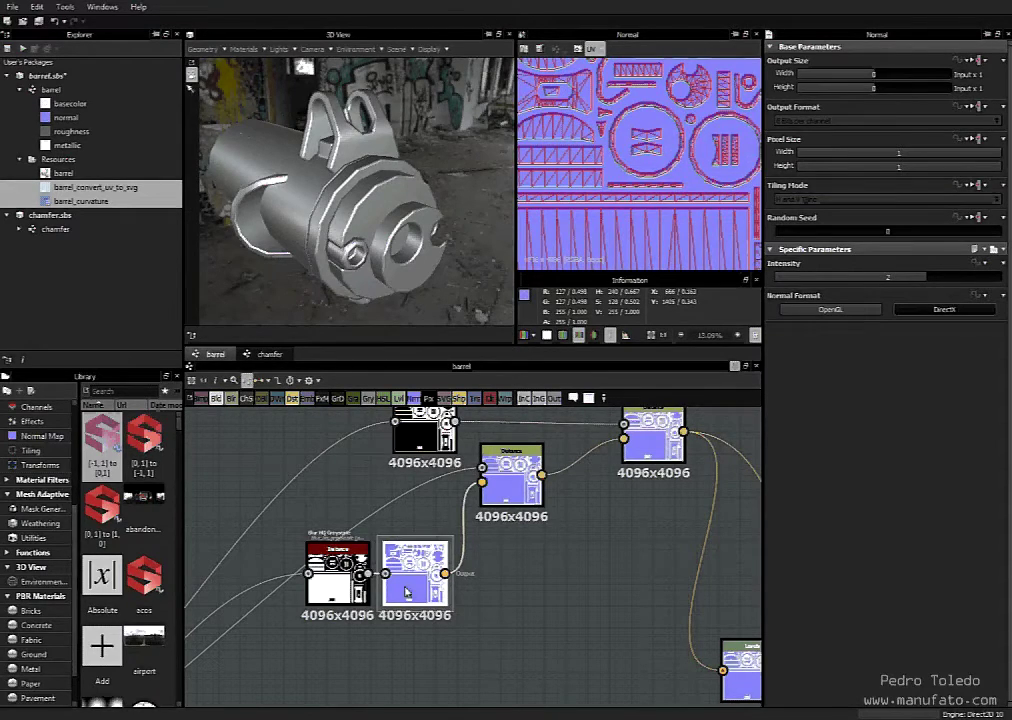
pyautogui.scroll(3, 678, 106)
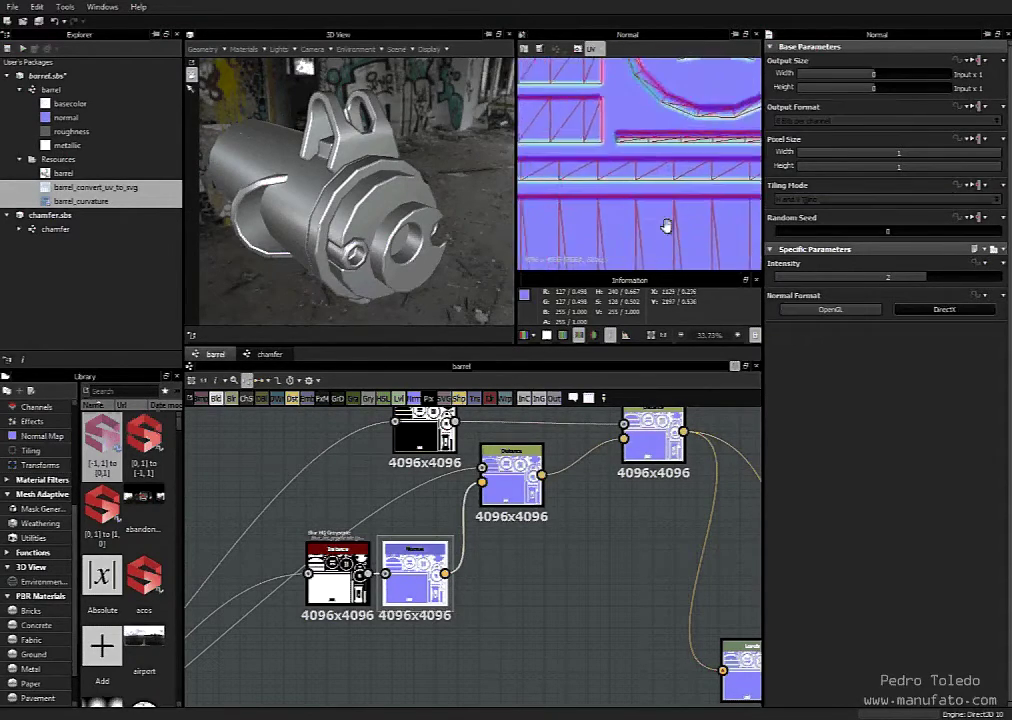
pyautogui.scroll(2, 590, 210)
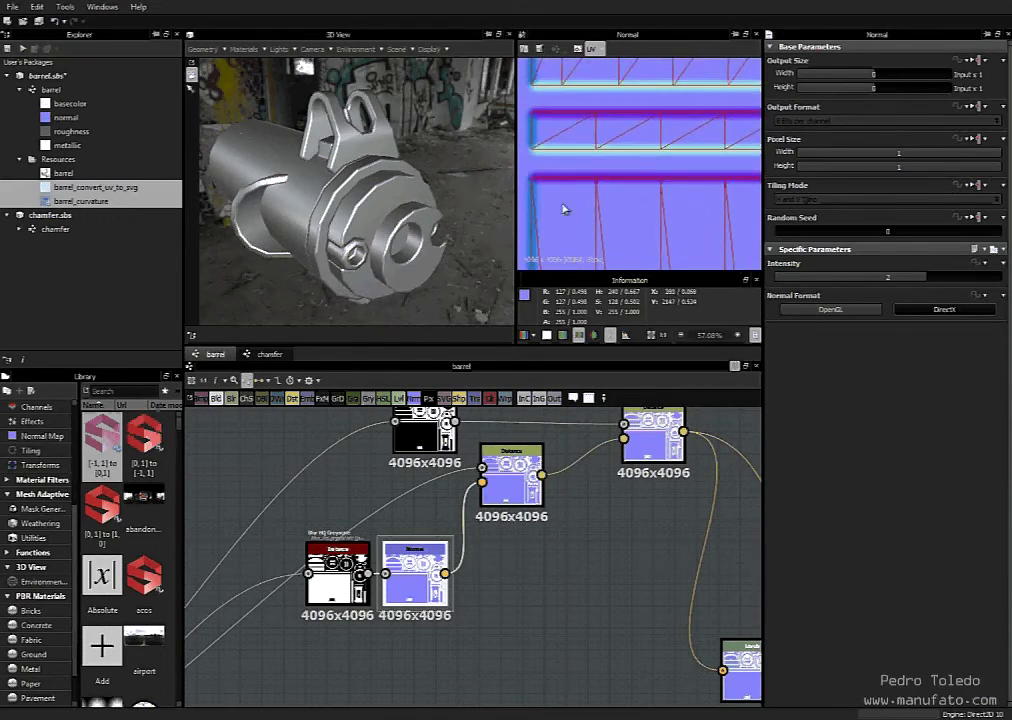
pyautogui.scroll(1, 565, 168)
pyautogui.moveTo(633, 219); pyautogui.dragTo(643, 192, button='middle')
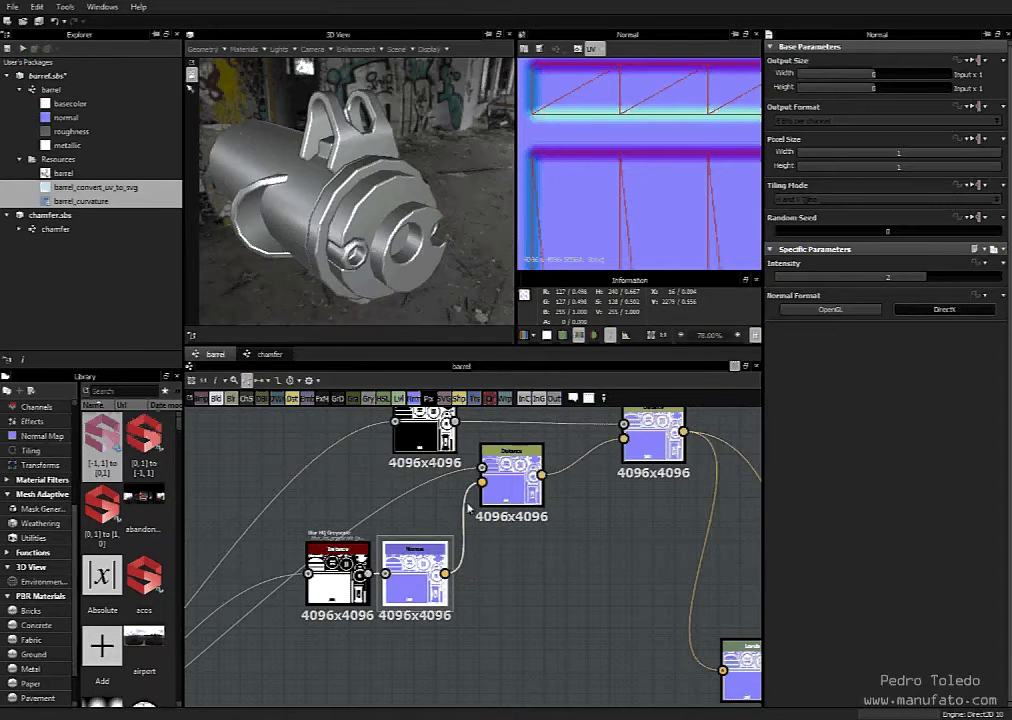
pyautogui.moveTo(532, 534); pyautogui.dragTo(568, 543, button='middle')
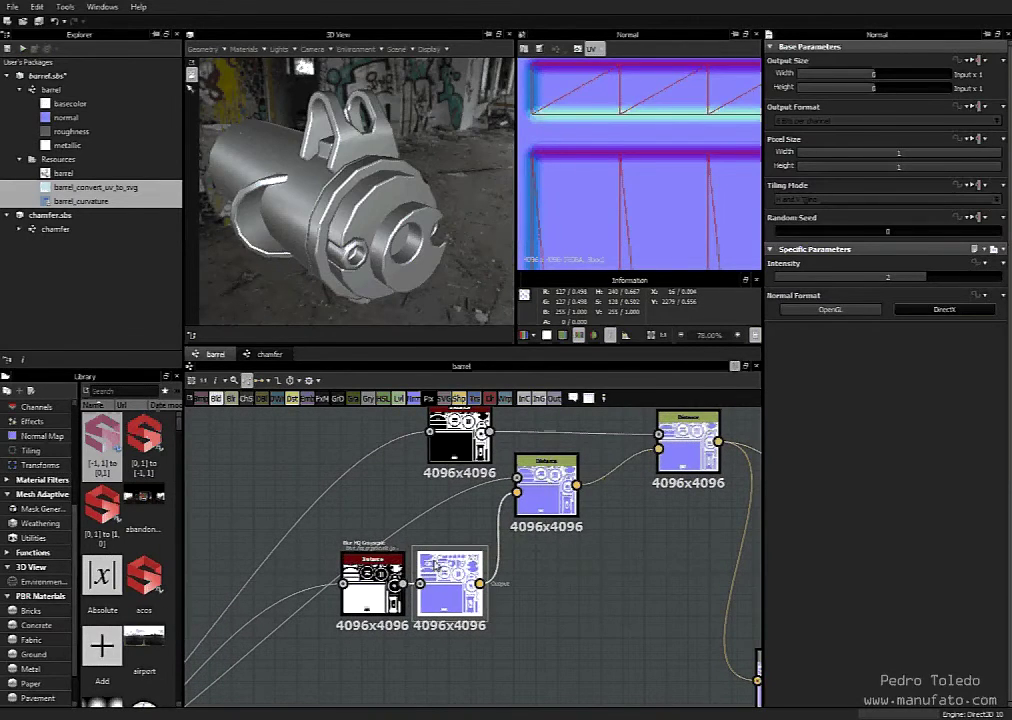
# Set the Blur HQ Grayscale node's intensity to 0 to test its effect on the Normal node's output
pyautogui.click(378, 590)
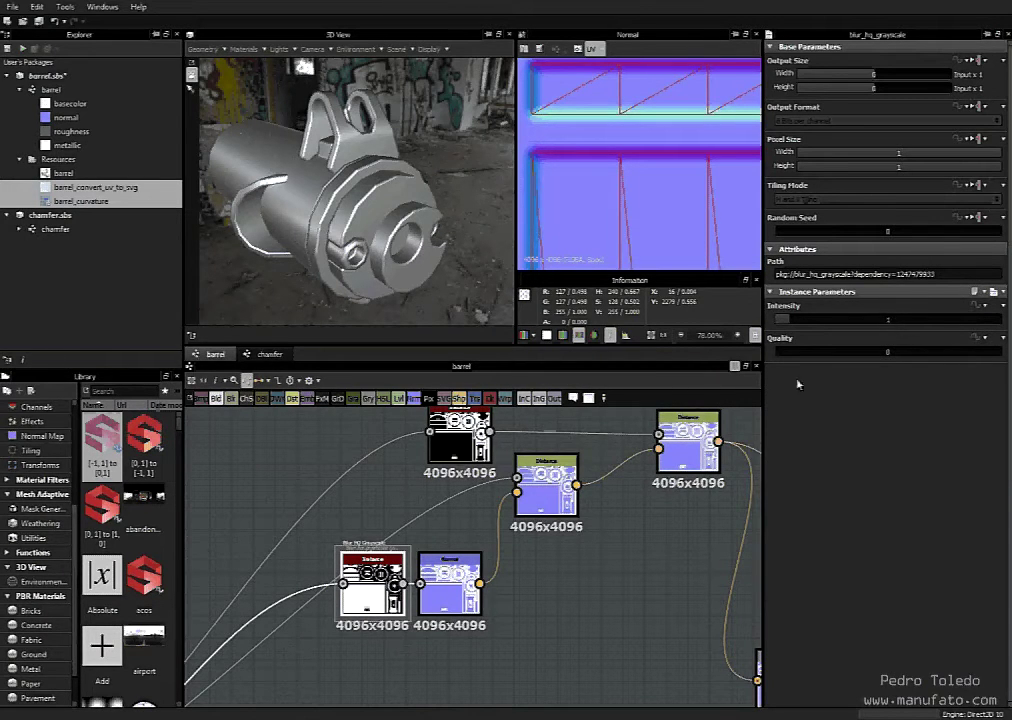
pyautogui.click(450, 588)
pyautogui.click(372, 590)
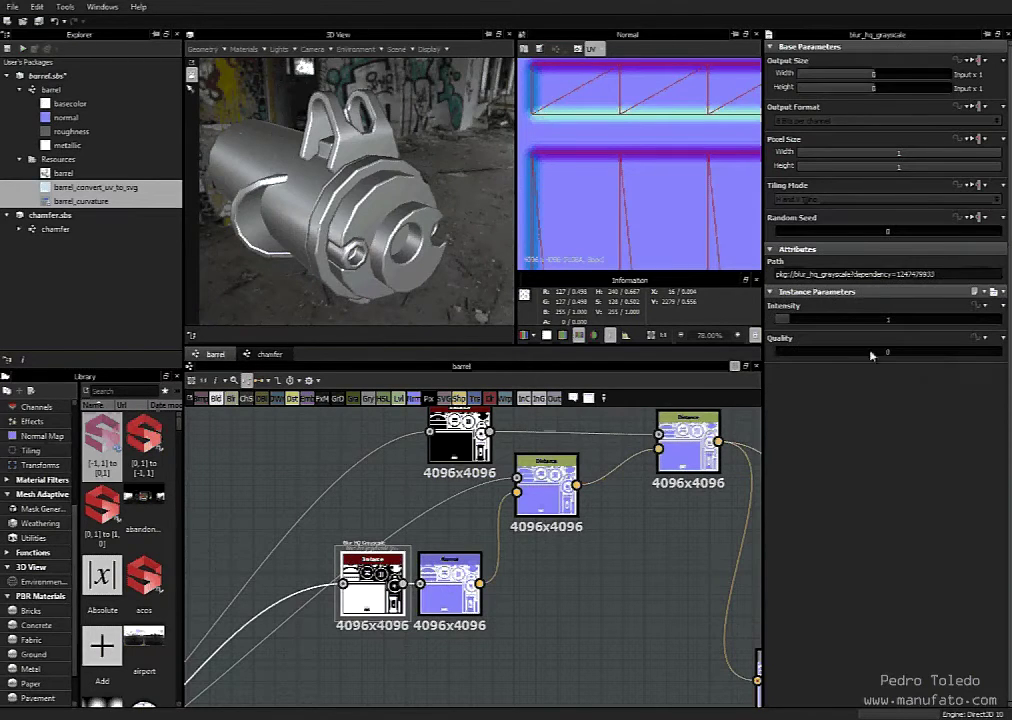
pyautogui.press('Return')
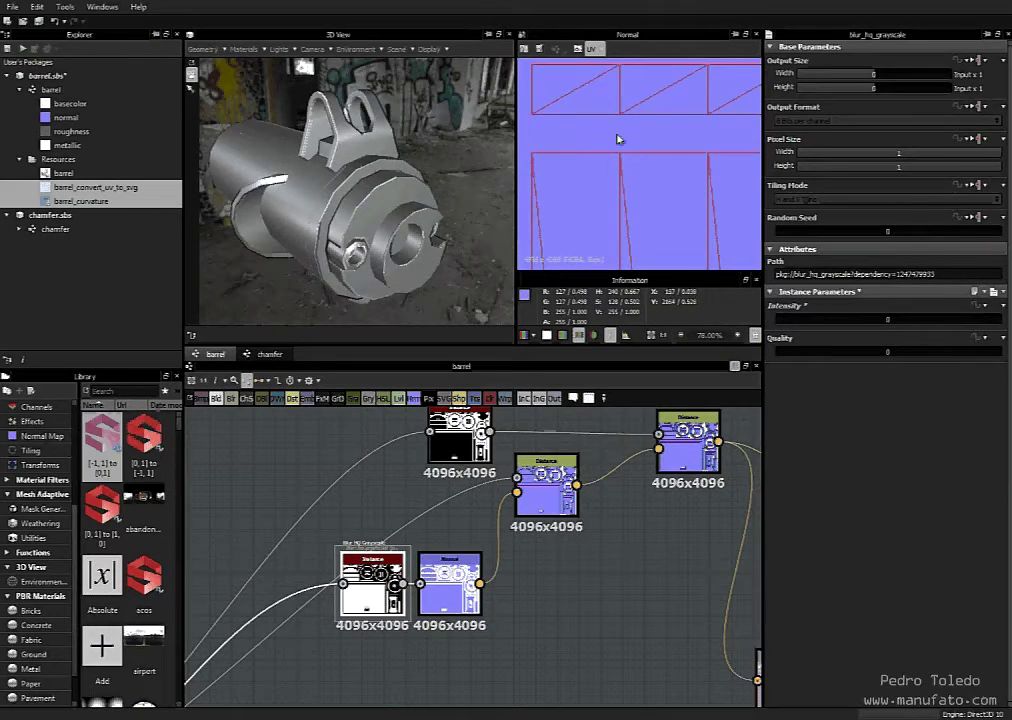
# Restore the Blur HQ Grayscale node's intensity to 1
pyautogui.click(457, 577)
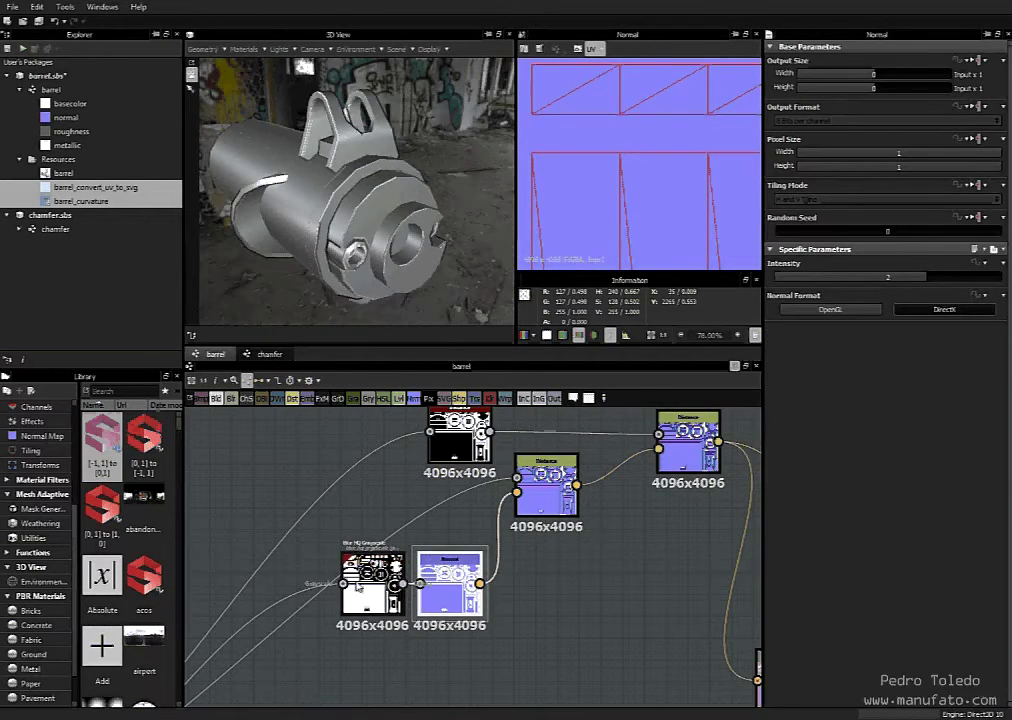
pyautogui.click(360, 585)
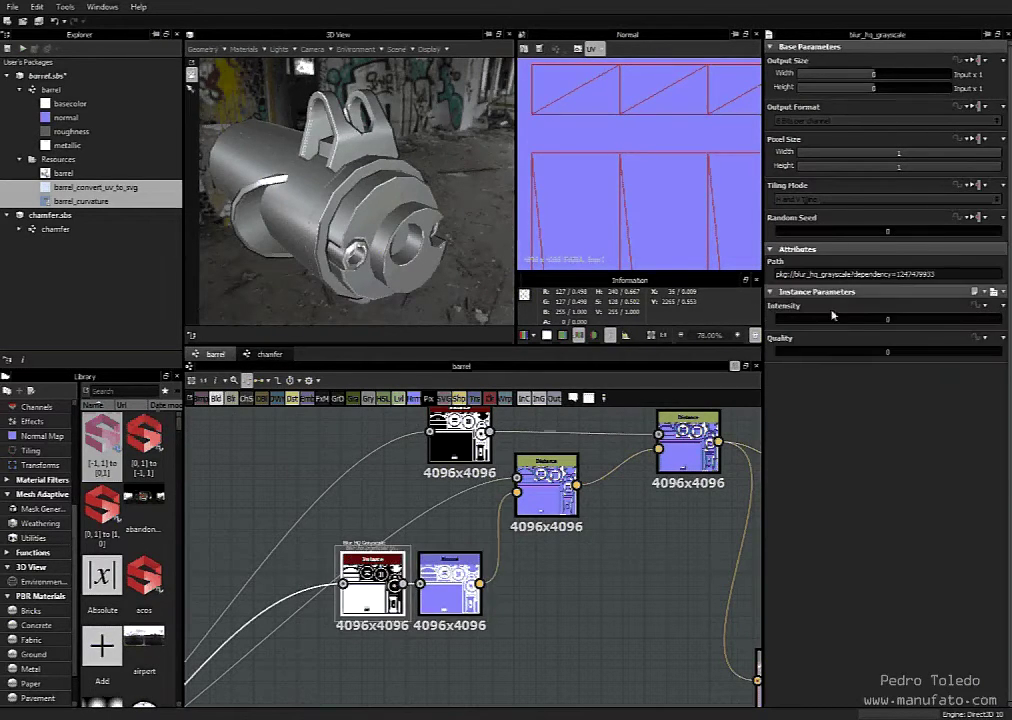
pyautogui.click(887, 321)
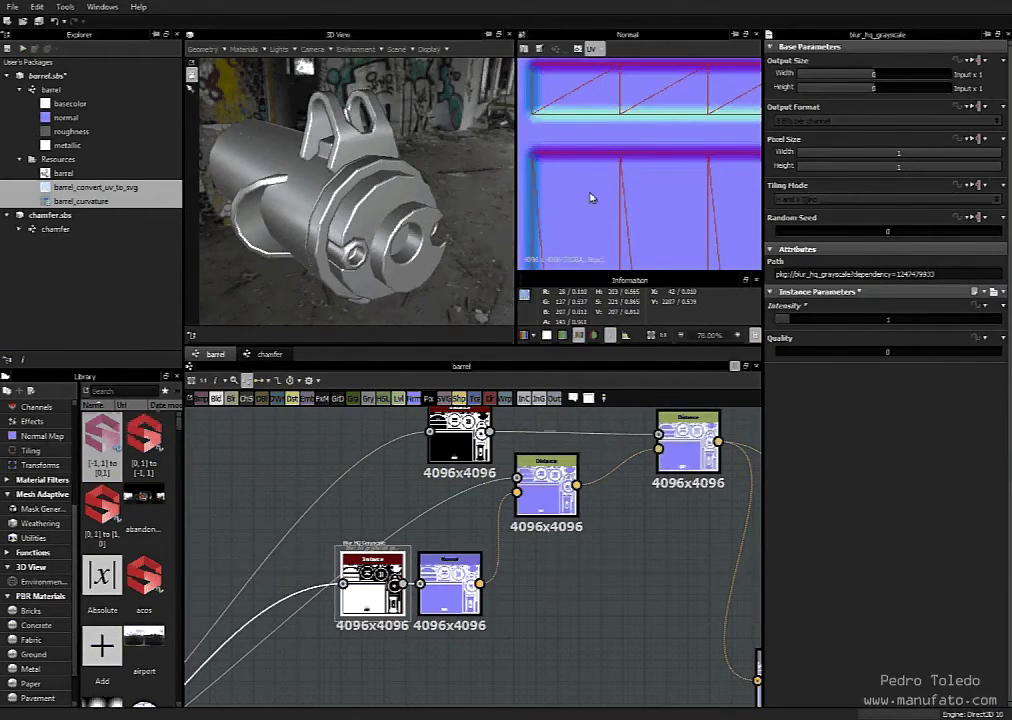
# Compare the Normal node's output with the results of the first and second Distance nodes
pyautogui.moveTo(545, 565); pyautogui.dragTo(507, 598, button='middle')
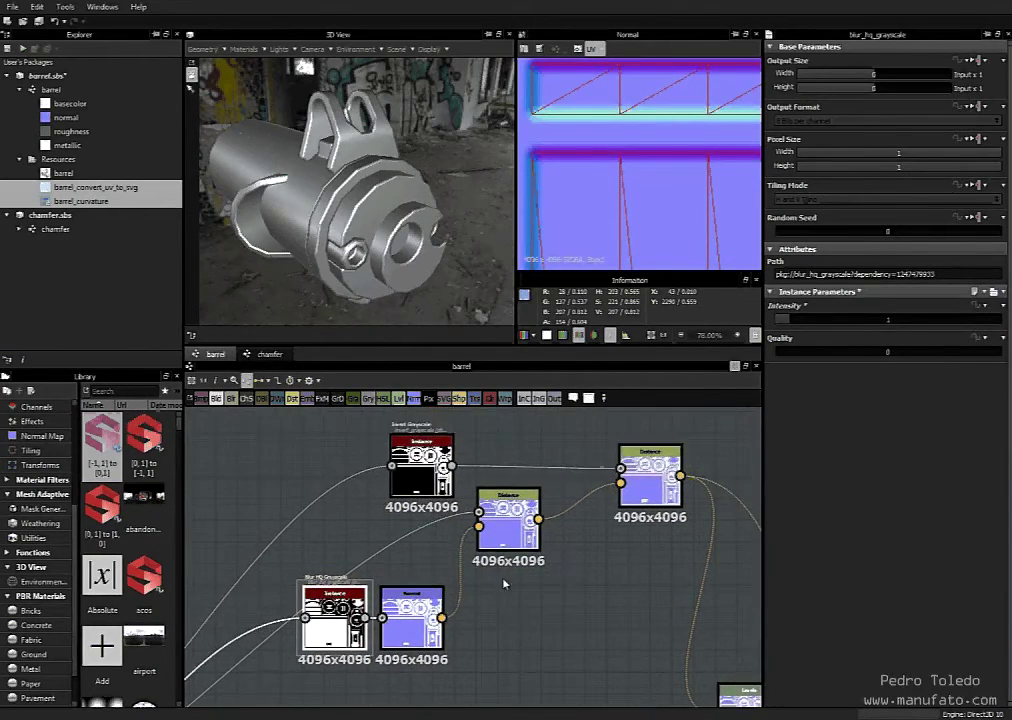
pyautogui.click(510, 537)
pyautogui.doubleClick(510, 537)
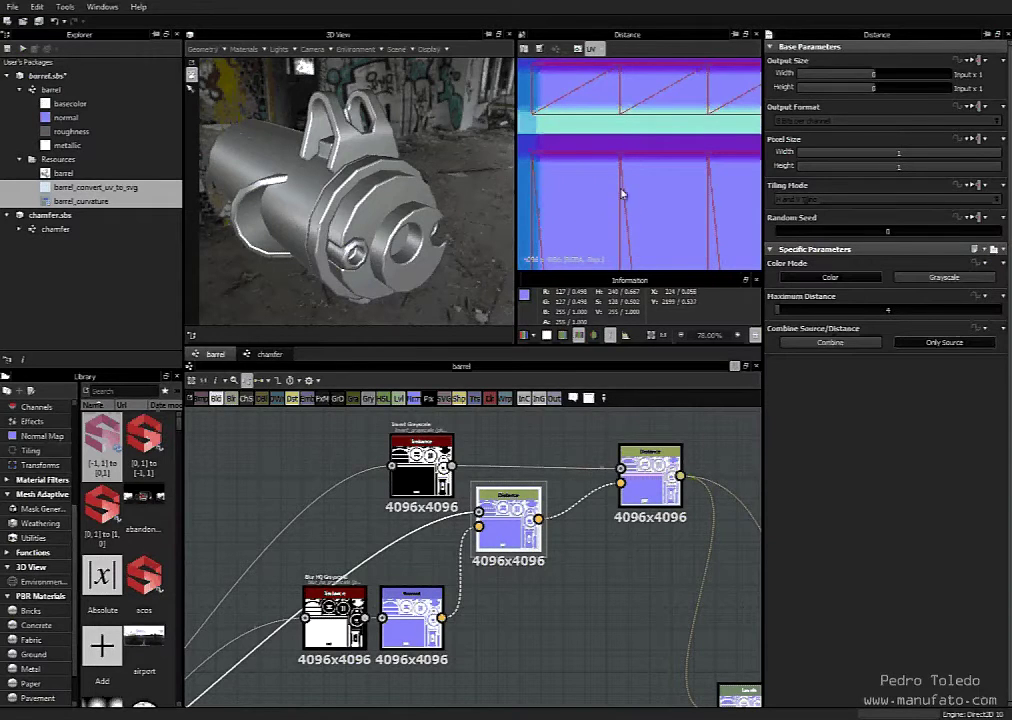
pyautogui.doubleClick(646, 465)
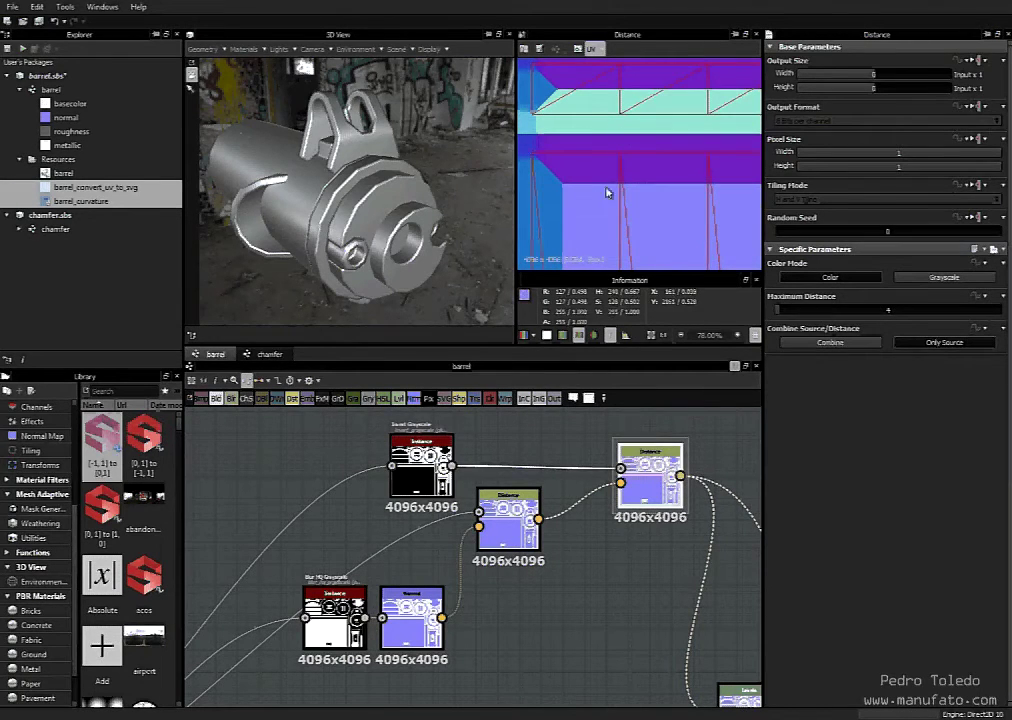
pyautogui.doubleClick(411, 612)
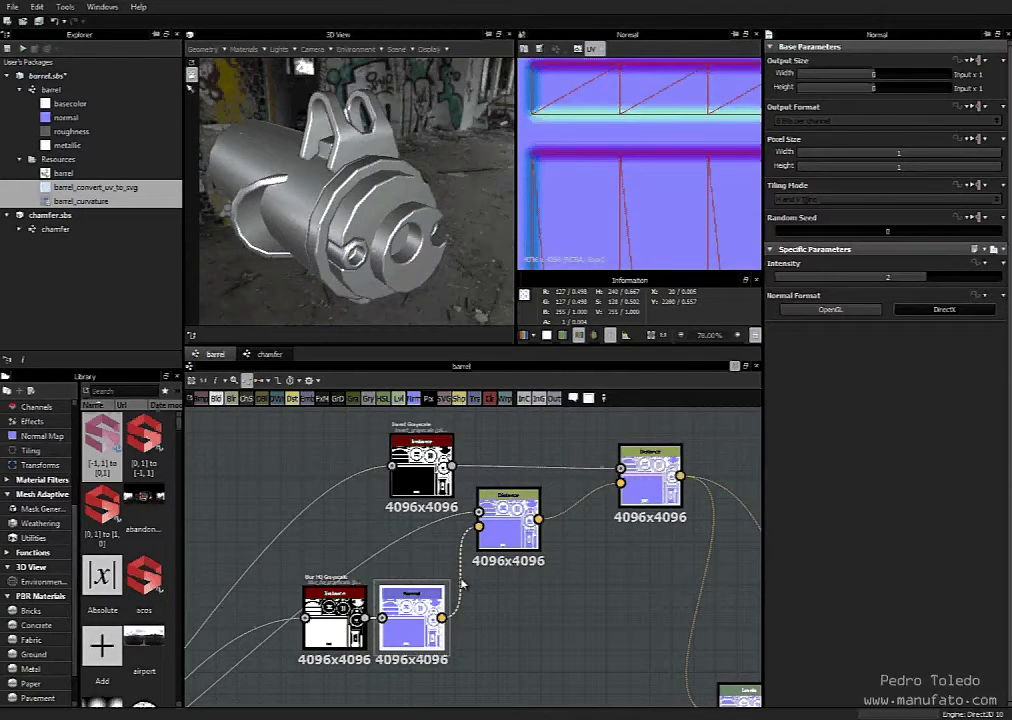
pyautogui.doubleClick(659, 484)
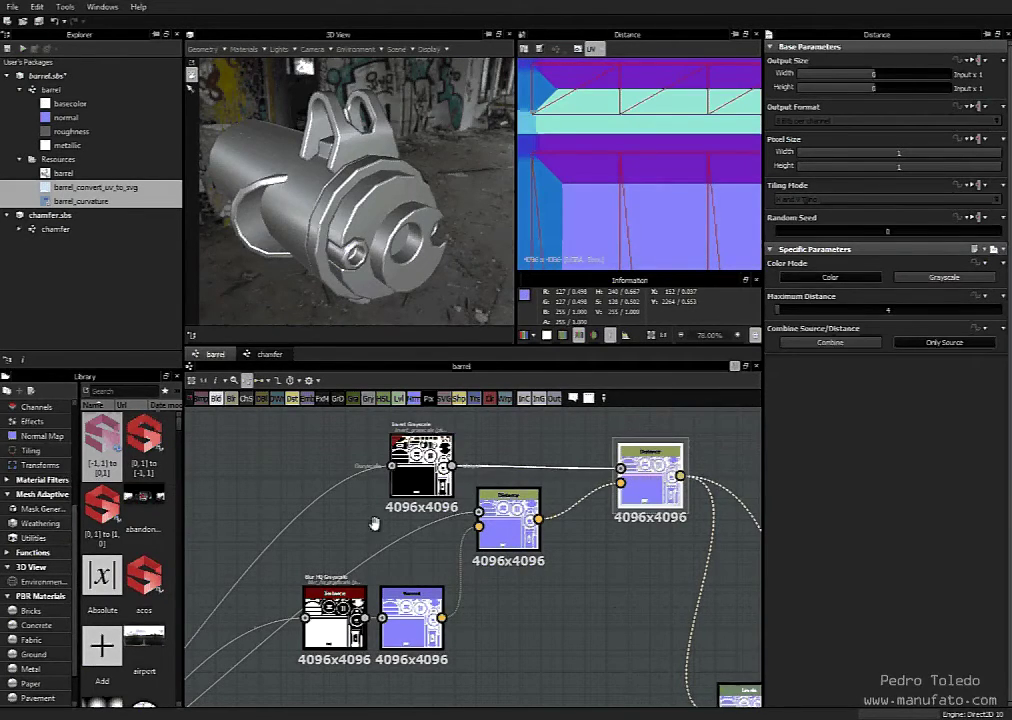
# Trace the connections into the two Distance nodes and inspect the second one's extended edge colours up close
pyautogui.moveTo(374, 523); pyautogui.dragTo(450, 484, button='middle')
pyautogui.scroll(-3, 431, 506)
pyautogui.moveTo(341, 594); pyautogui.dragTo(398, 594, button='middle')
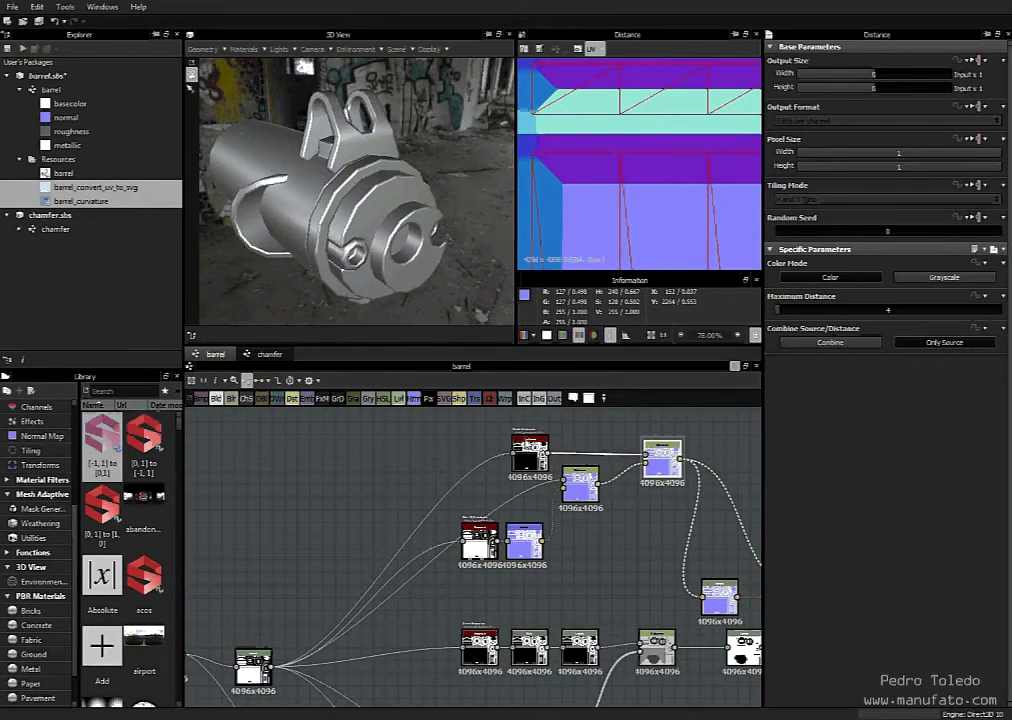
pyautogui.doubleClick(580, 485)
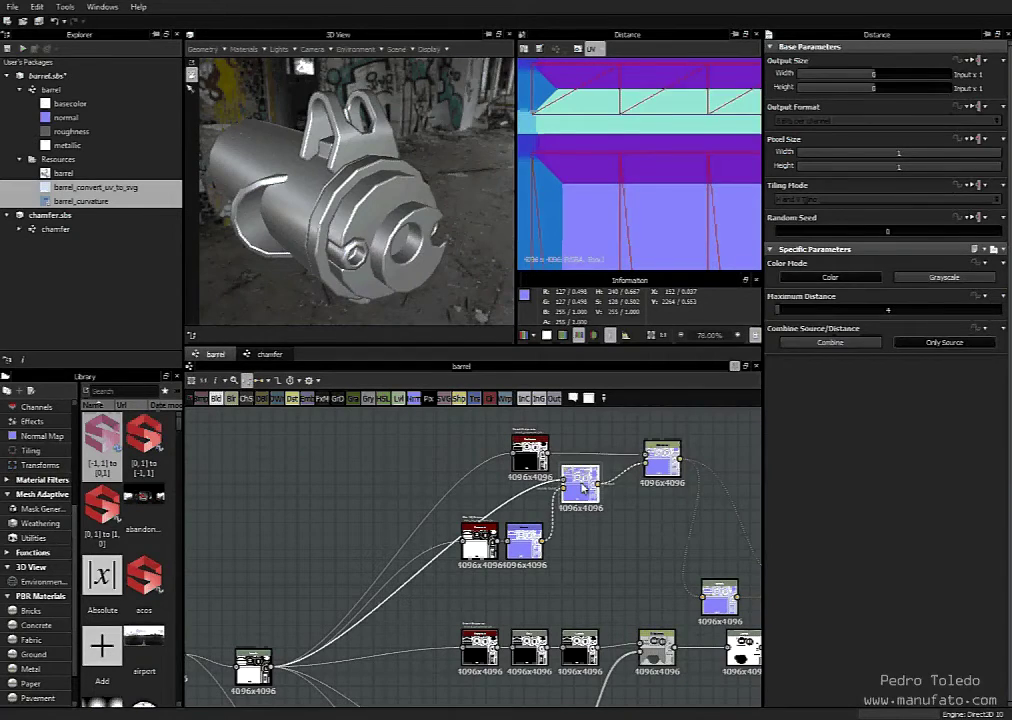
pyautogui.doubleClick(664, 460)
pyautogui.scroll(4, 615, 160)
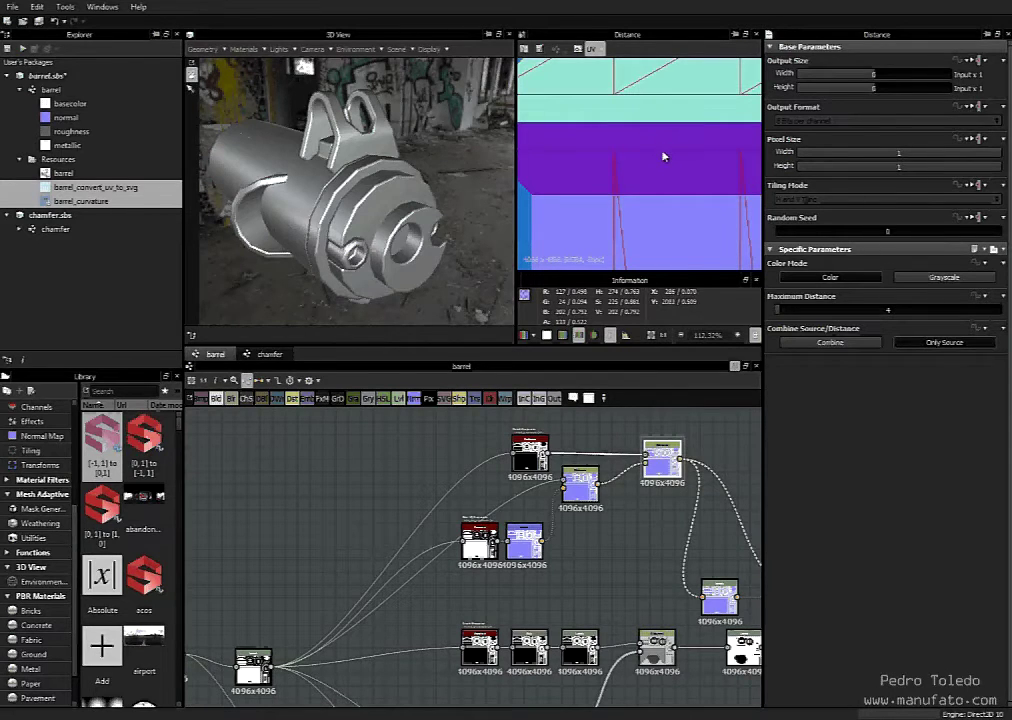
# Select the Levels node fed by the second Distance node and hide the UV overlay in the 2D preview
pyautogui.moveTo(656, 512); pyautogui.dragTo(507, 550, button='middle')
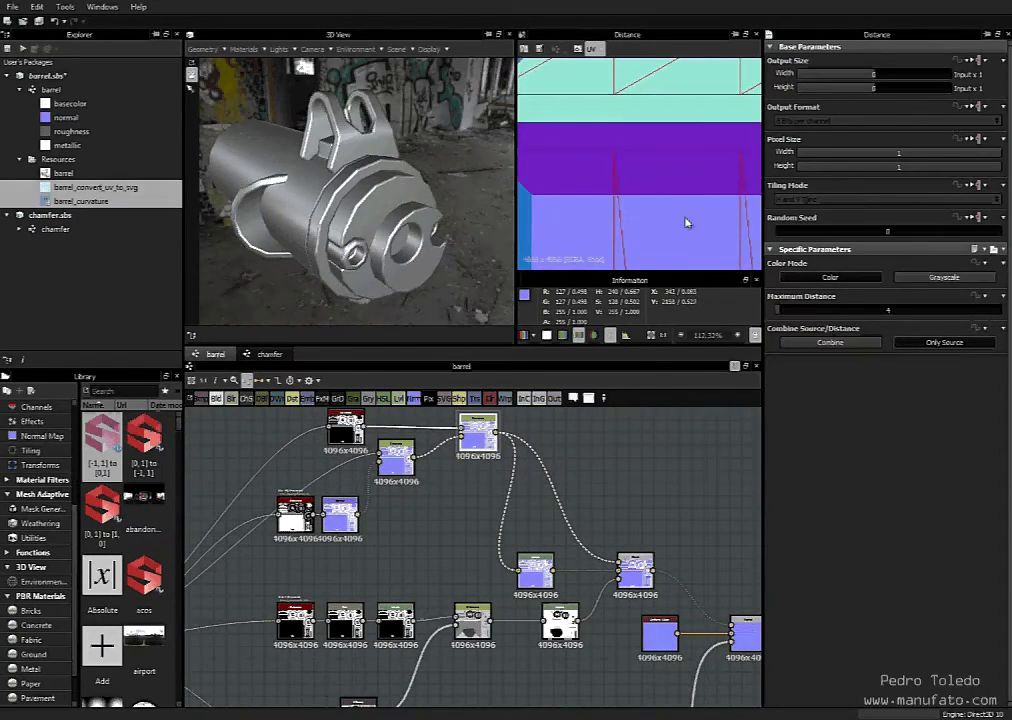
pyautogui.scroll(-8, 687, 223)
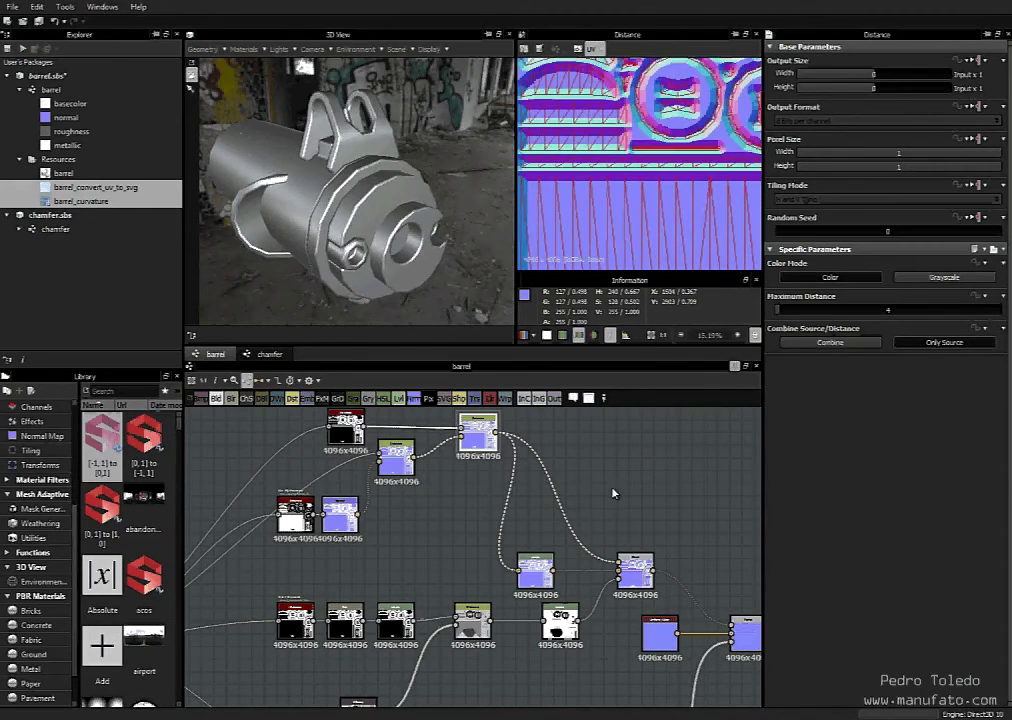
pyautogui.doubleClick(540, 574)
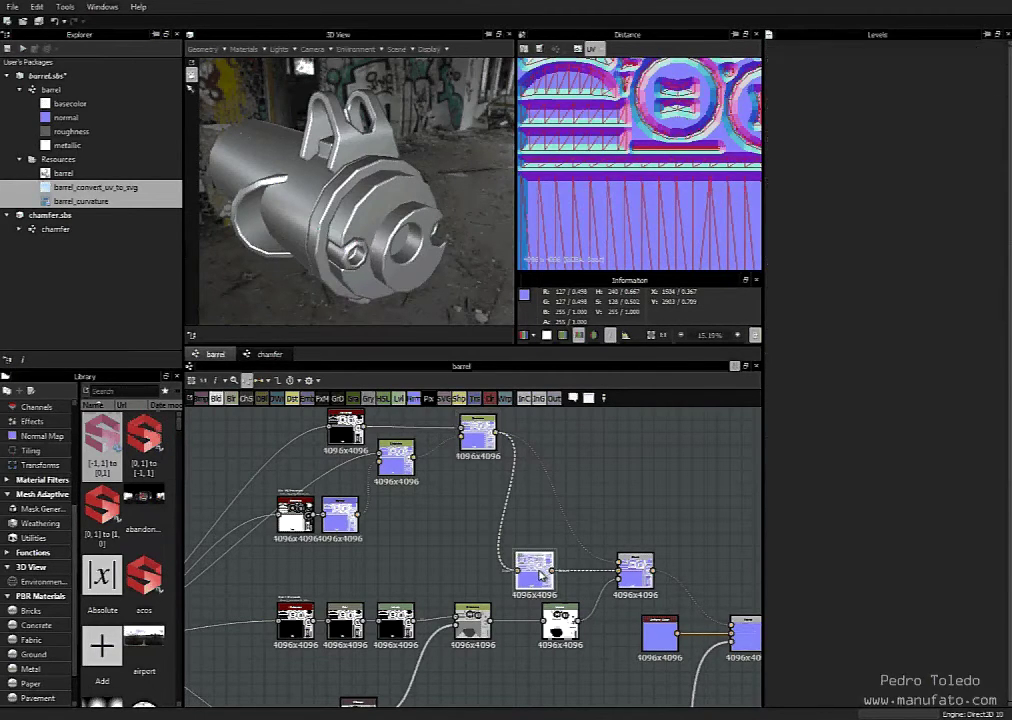
pyautogui.click(593, 50)
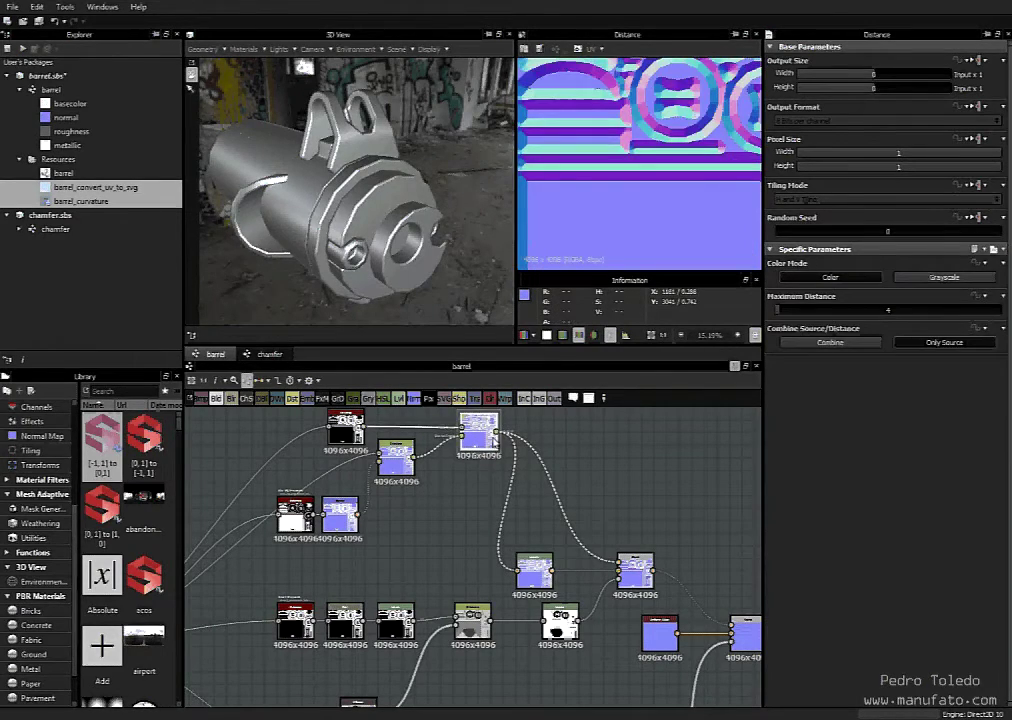
# Compare the outputs of the second Distance node, its Levels node and the Blend node combining them
pyautogui.click(537, 571)
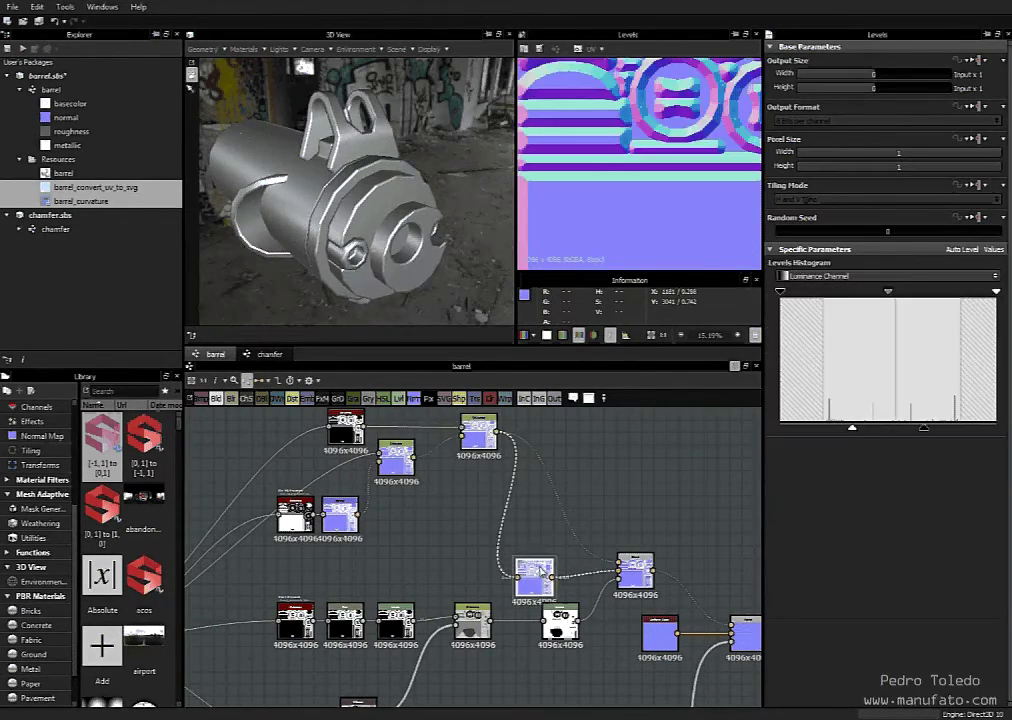
pyautogui.click(637, 575)
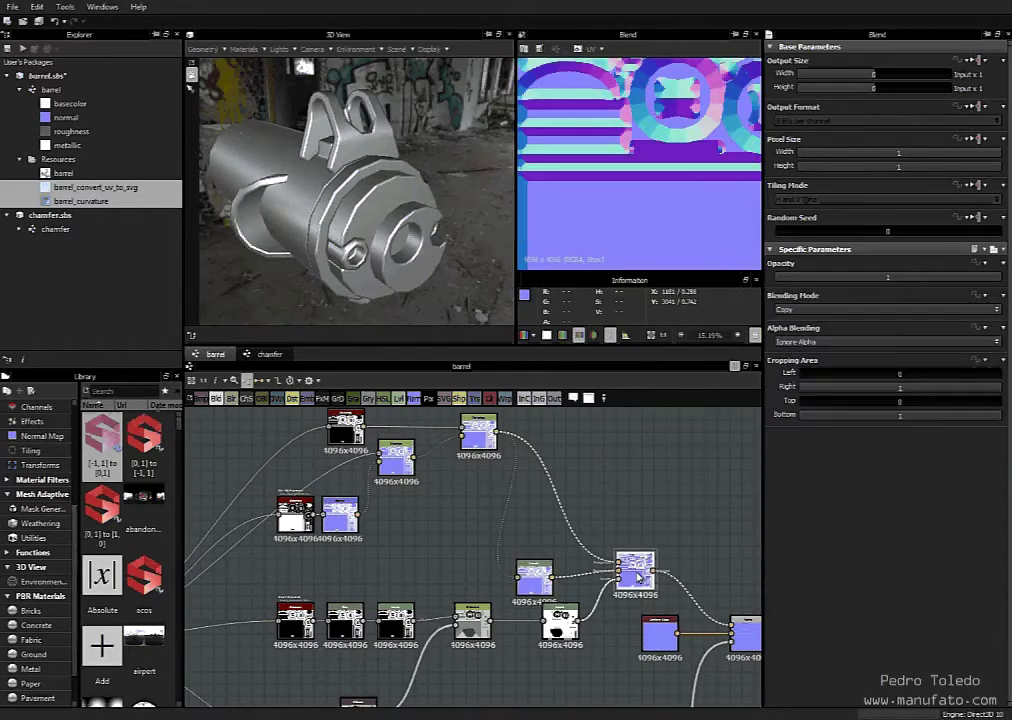
pyautogui.scroll(-2, 647, 250)
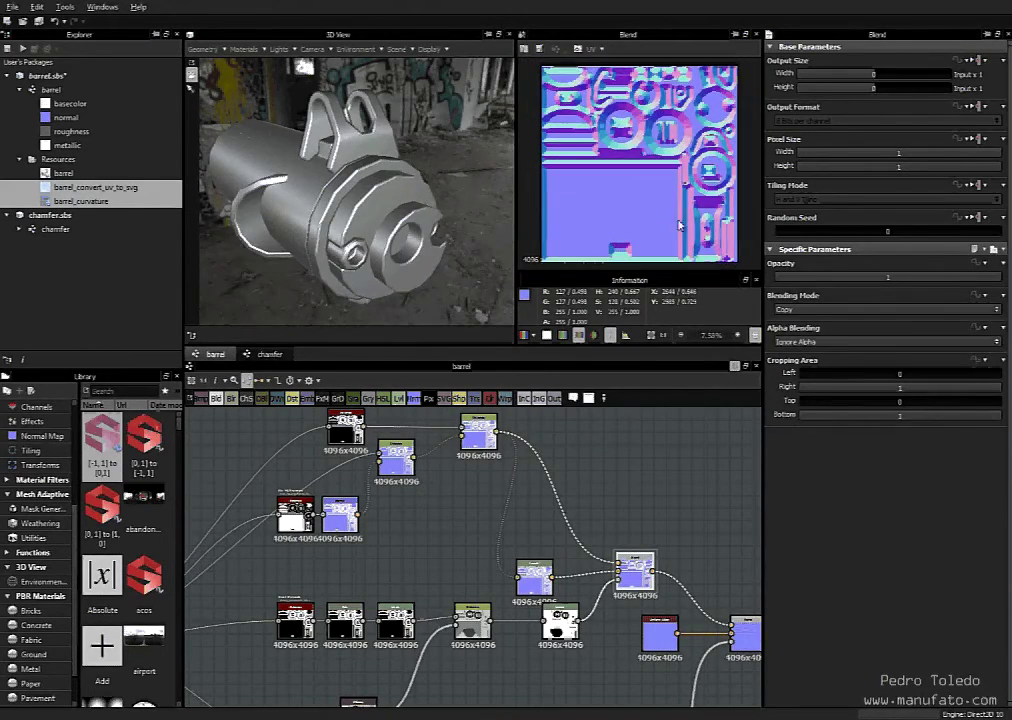
pyautogui.click(488, 433)
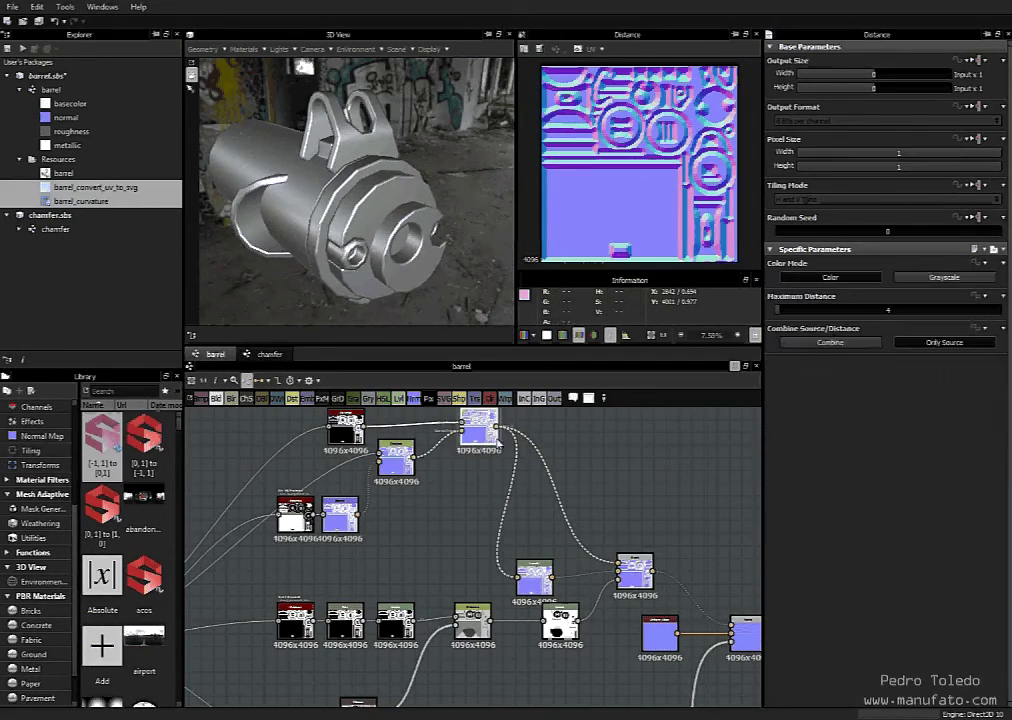
pyautogui.click(636, 572)
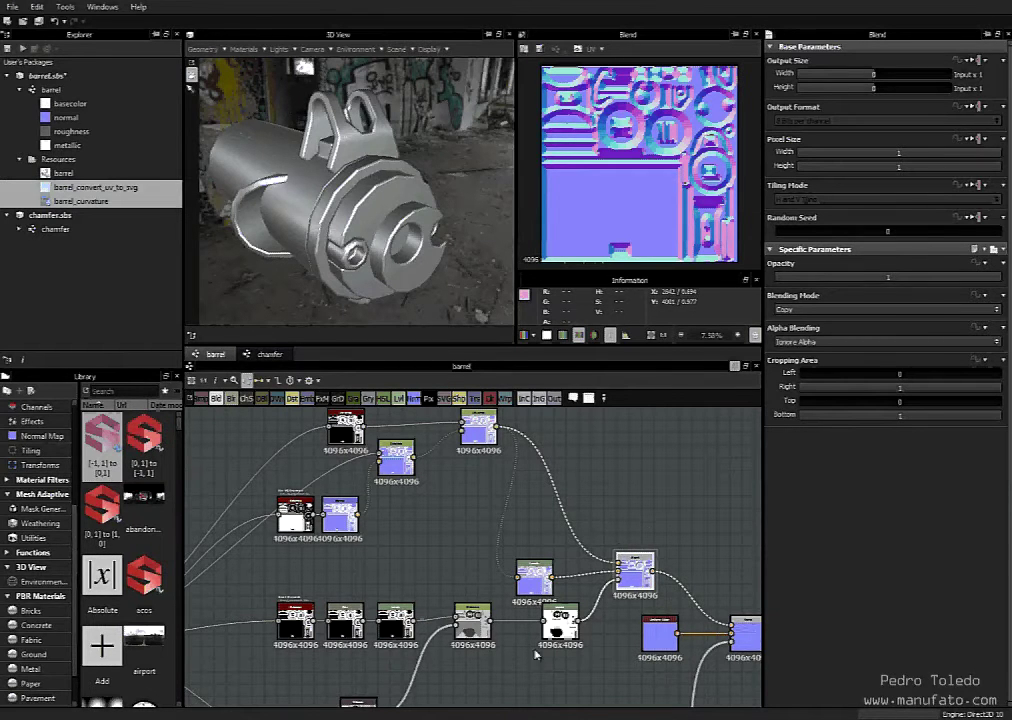
# Examine the barrel_curvature Bitmap node that feeds the mask branch, focusing on the circular UV islands
pyautogui.moveTo(538, 655); pyautogui.dragTo(638, 530, button='middle')
pyautogui.doubleClick(465, 594)
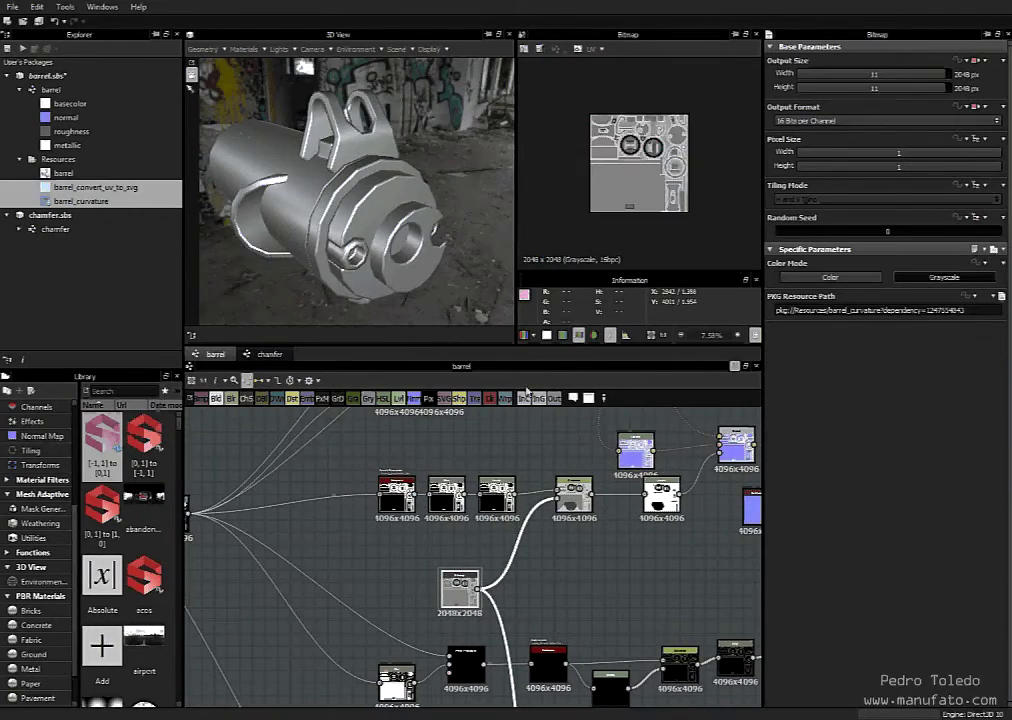
pyautogui.scroll(4, 636, 142)
pyautogui.moveTo(662, 196); pyautogui.dragTo(712, 243, button='middle')
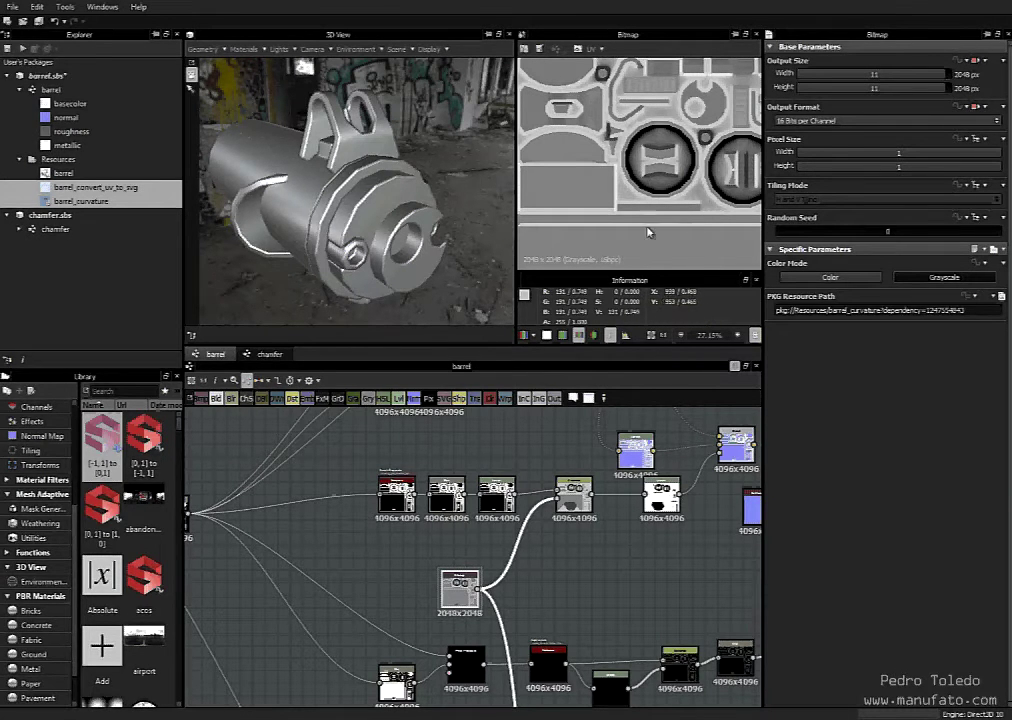
# Inspect the grayscale Distance node and the Levels node that turn the curvature map into the Blend mask
pyautogui.doubleClick(663, 500)
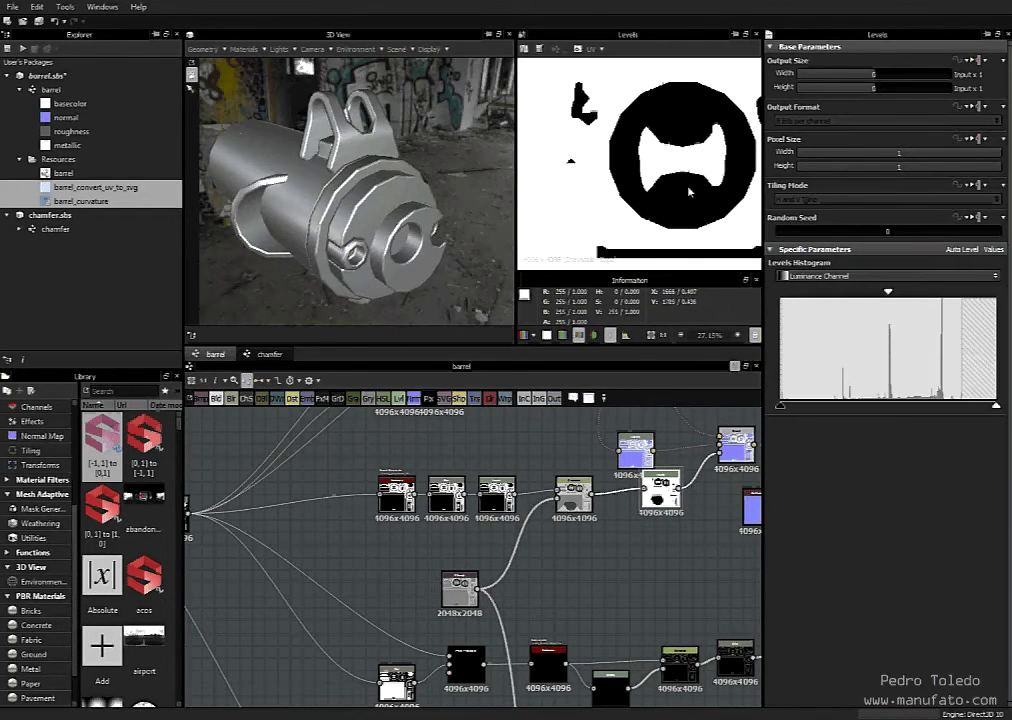
pyautogui.scroll(-5, 645, 218)
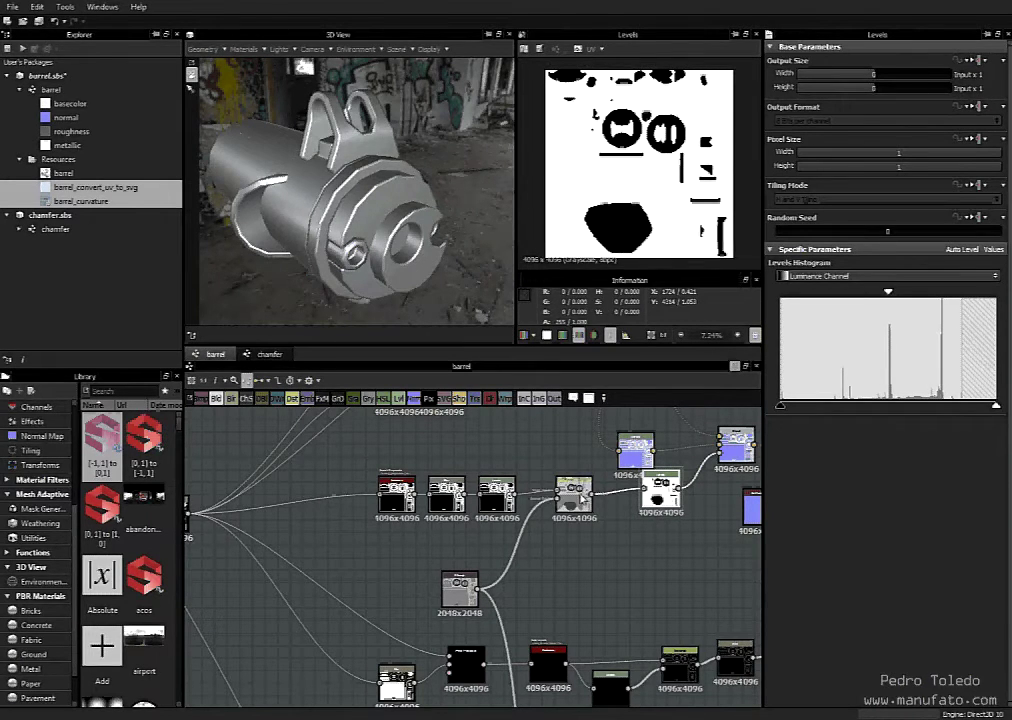
pyautogui.doubleClick(575, 505)
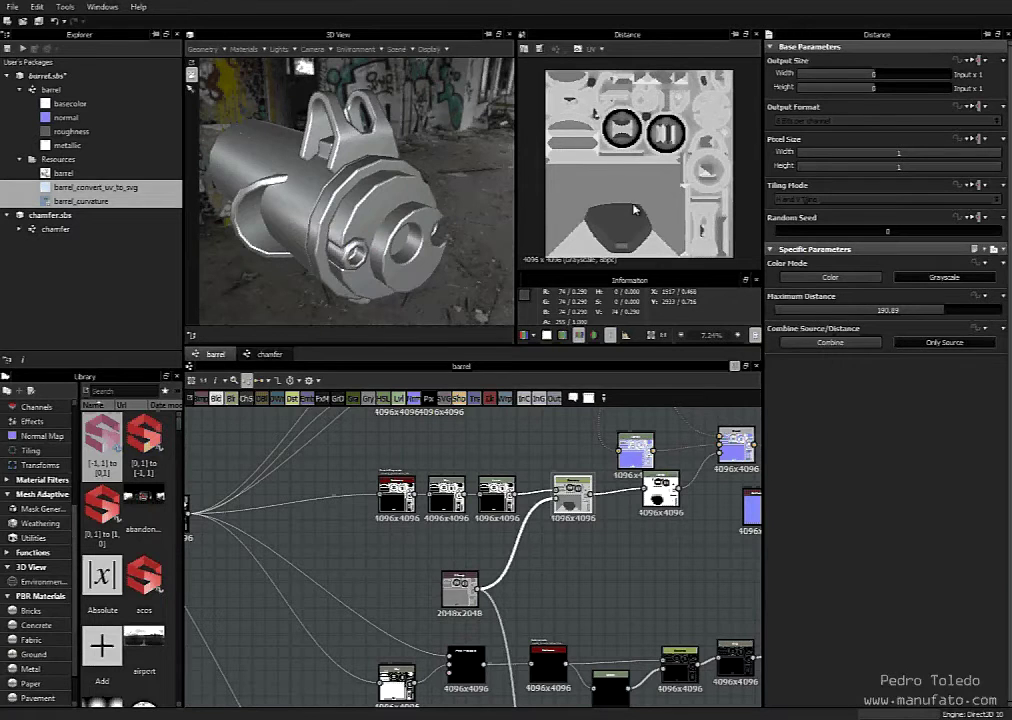
pyautogui.doubleClick(664, 490)
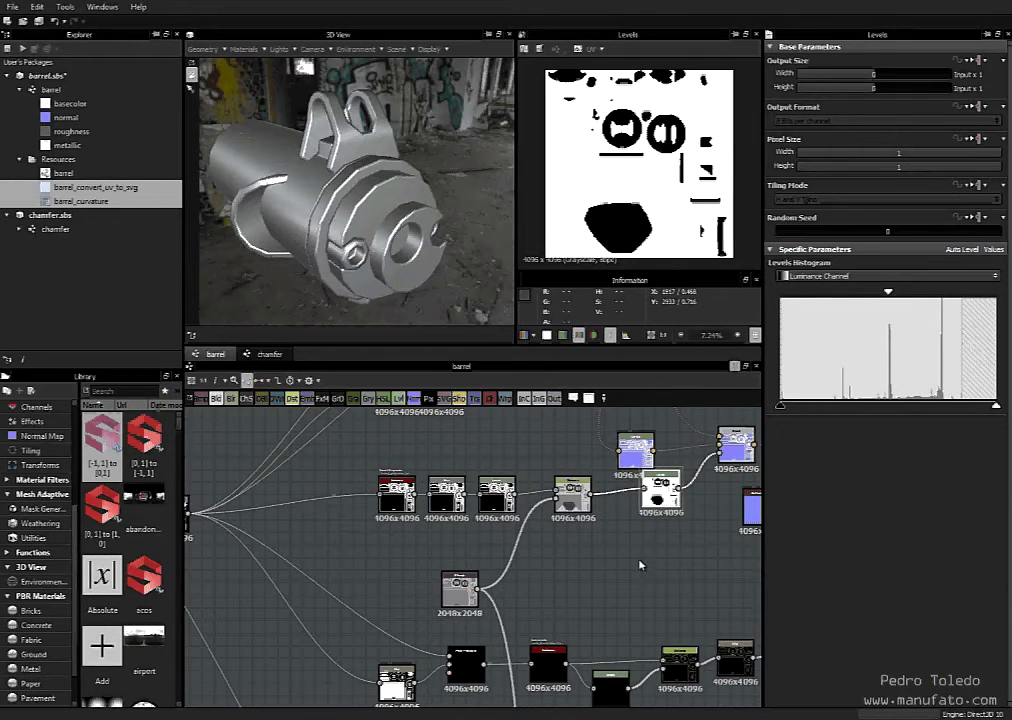
# Compare the outputs of the normal-map Distance node, its Levels node and the Blend node combining them through the curvature mask
pyautogui.moveTo(739, 445); pyautogui.dragTo(648, 495, button='middle')
pyautogui.doubleClick(648, 495)
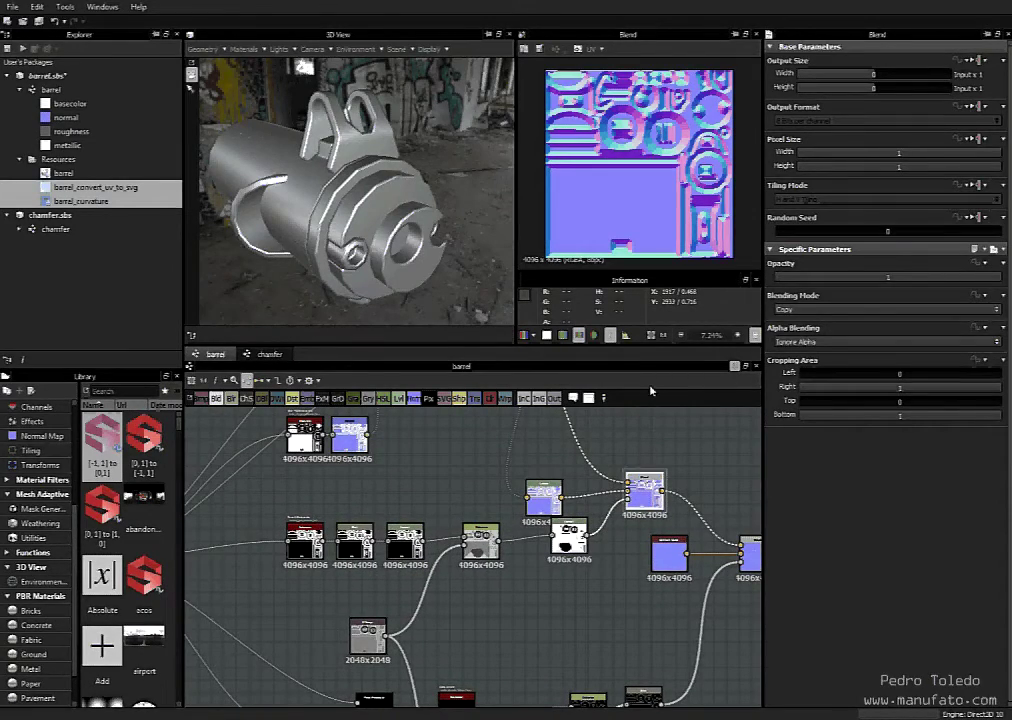
pyautogui.moveTo(686, 463); pyautogui.dragTo(697, 567, button='middle')
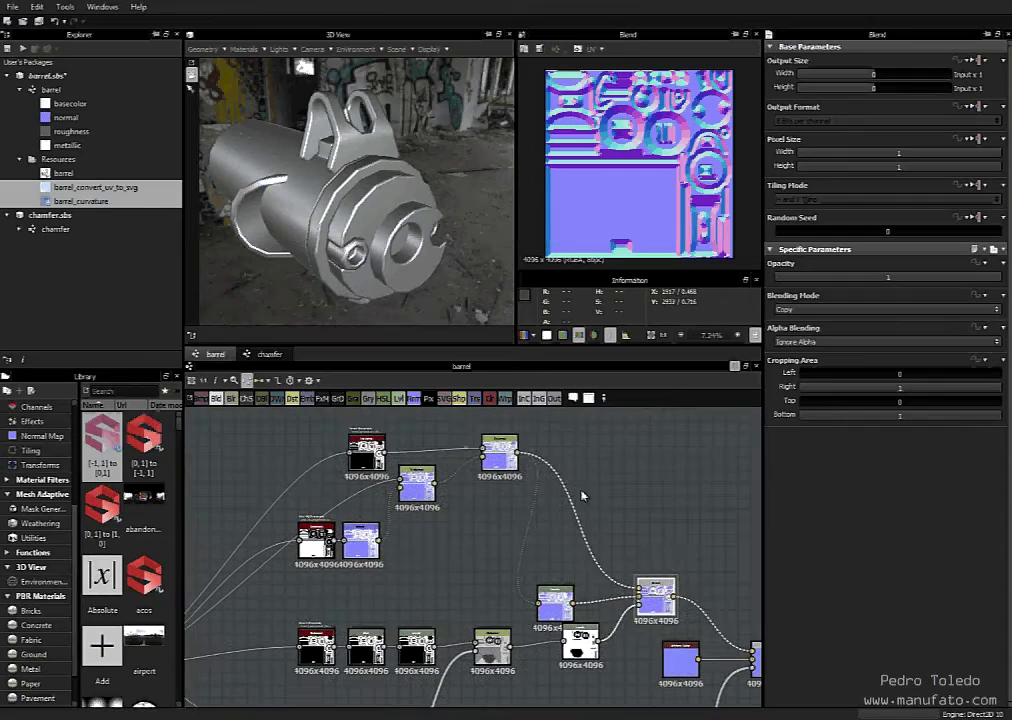
pyautogui.doubleClick(503, 452)
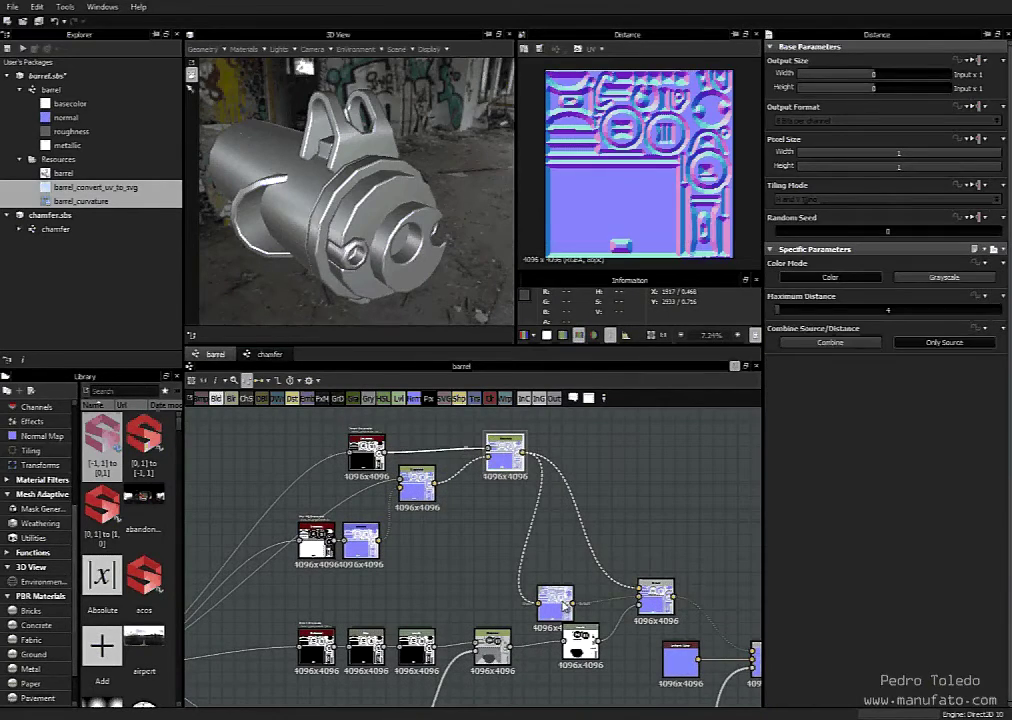
pyautogui.doubleClick(564, 604)
pyautogui.doubleClick(658, 594)
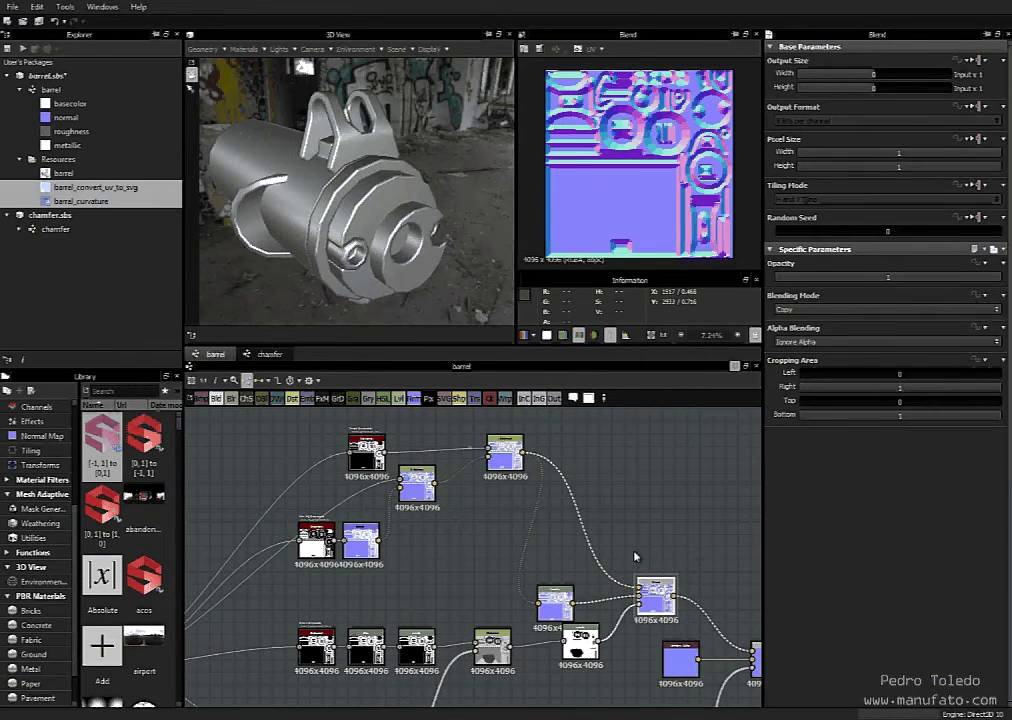
# Connect the color Distance node directly to the final Blend, bypassing the masked Blend, and inspect the sight's base on the barrel up close
pyautogui.moveTo(677, 531); pyautogui.dragTo(658, 549, button='middle')
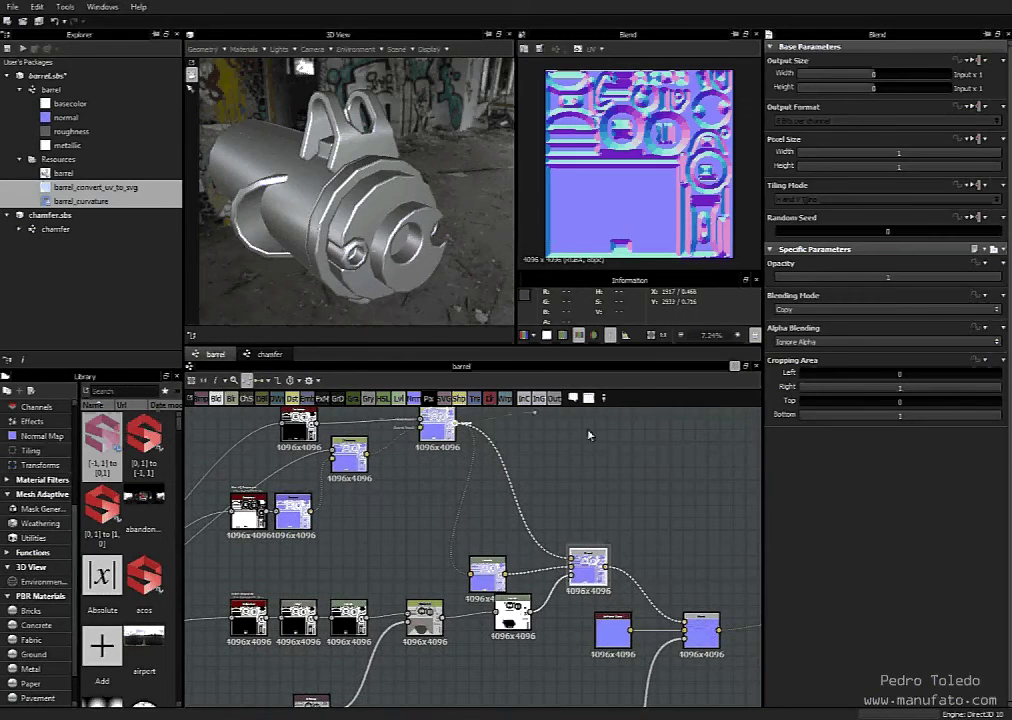
pyautogui.click(688, 626)
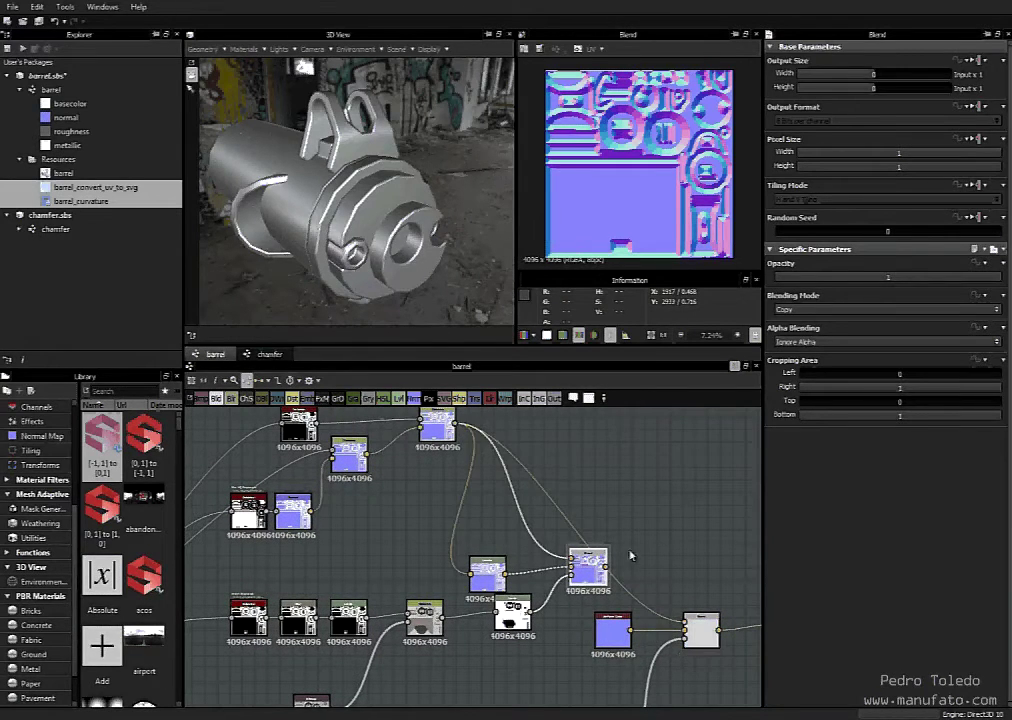
pyautogui.moveTo(388, 200); pyautogui.dragTo(420, 221)
pyautogui.scroll(4, 419, 221)
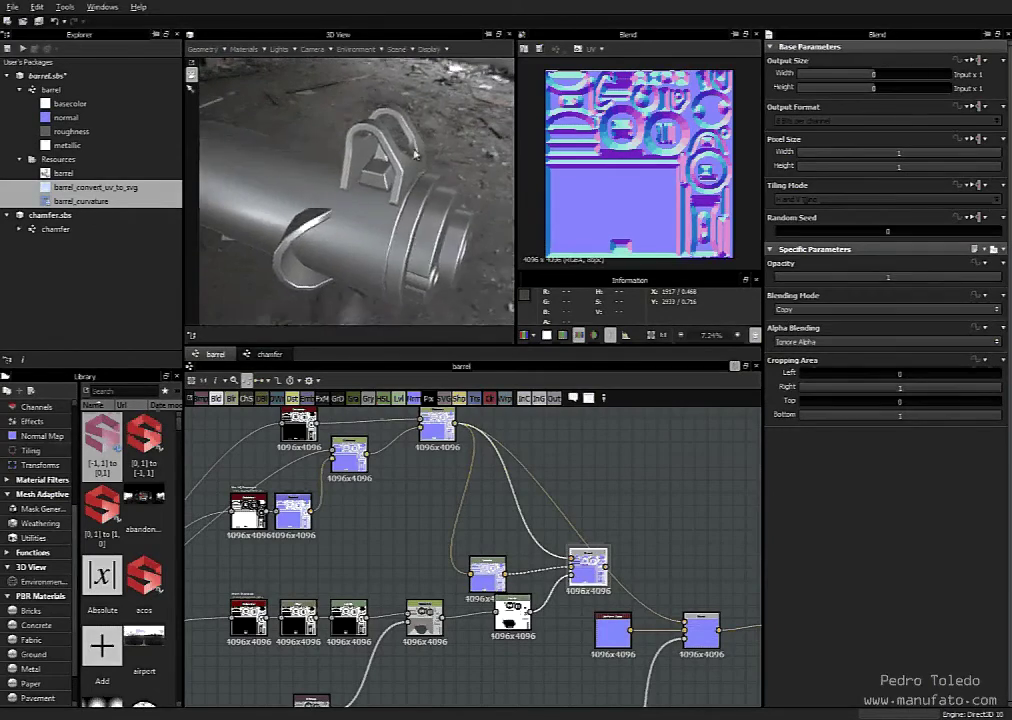
pyautogui.moveTo(405, 175); pyautogui.dragTo(366, 217)
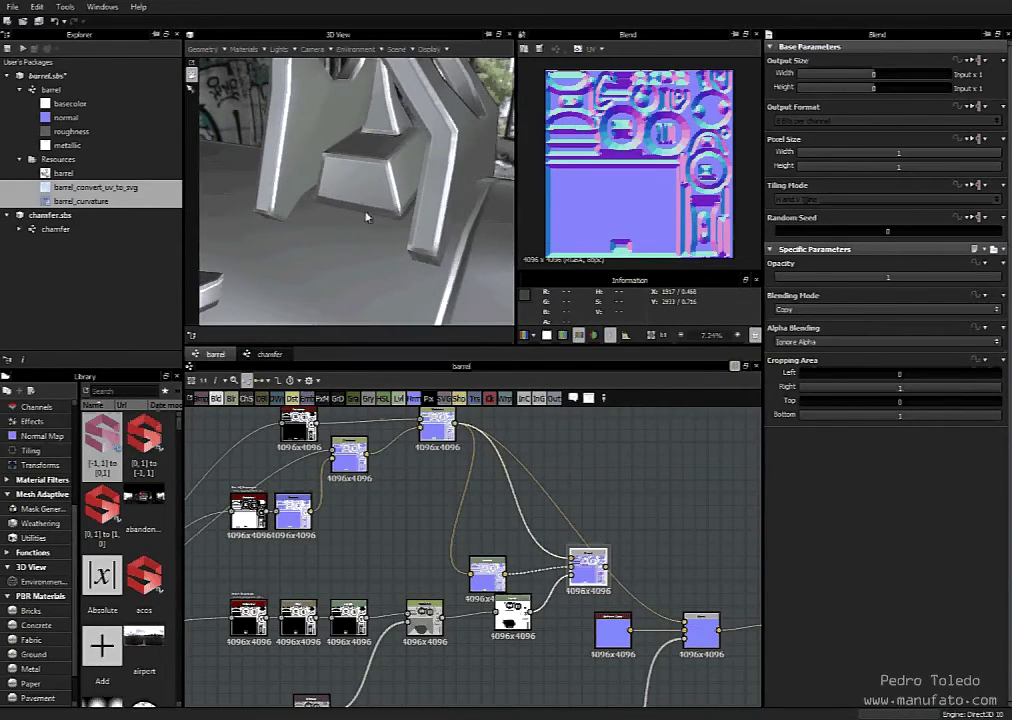
pyautogui.keyDown('alt'); pyautogui.moveTo(386, 166); pyautogui.dragTo(456, 225); pyautogui.keyUp('alt')
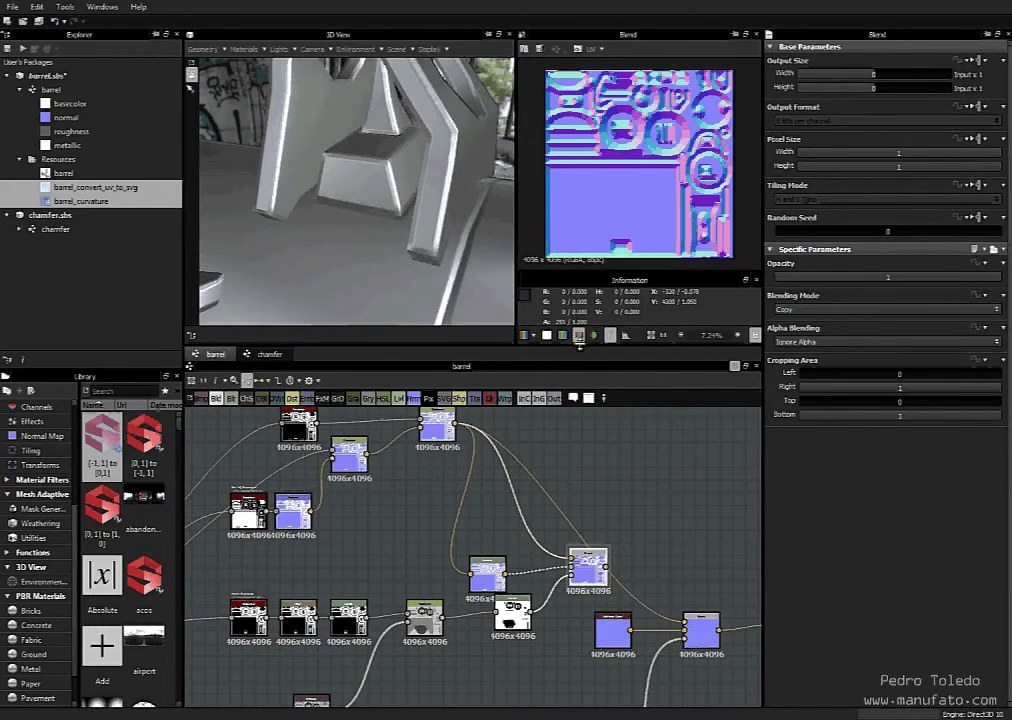
# Reconnect the masked Blend node's output to the final Blend and inspect the barrel's edges around the sight and ring
pyautogui.moveTo(604, 566); pyautogui.dragTo(685, 623)
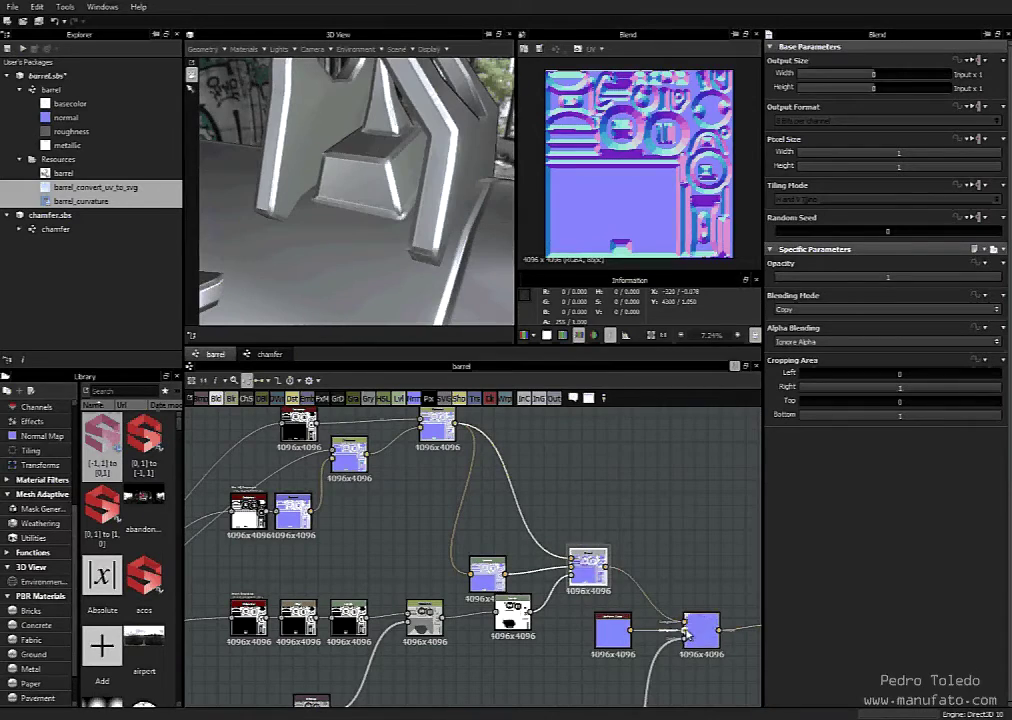
pyautogui.moveTo(391, 248); pyautogui.dragTo(389, 287)
pyautogui.moveTo(416, 222); pyautogui.dragTo(449, 245)
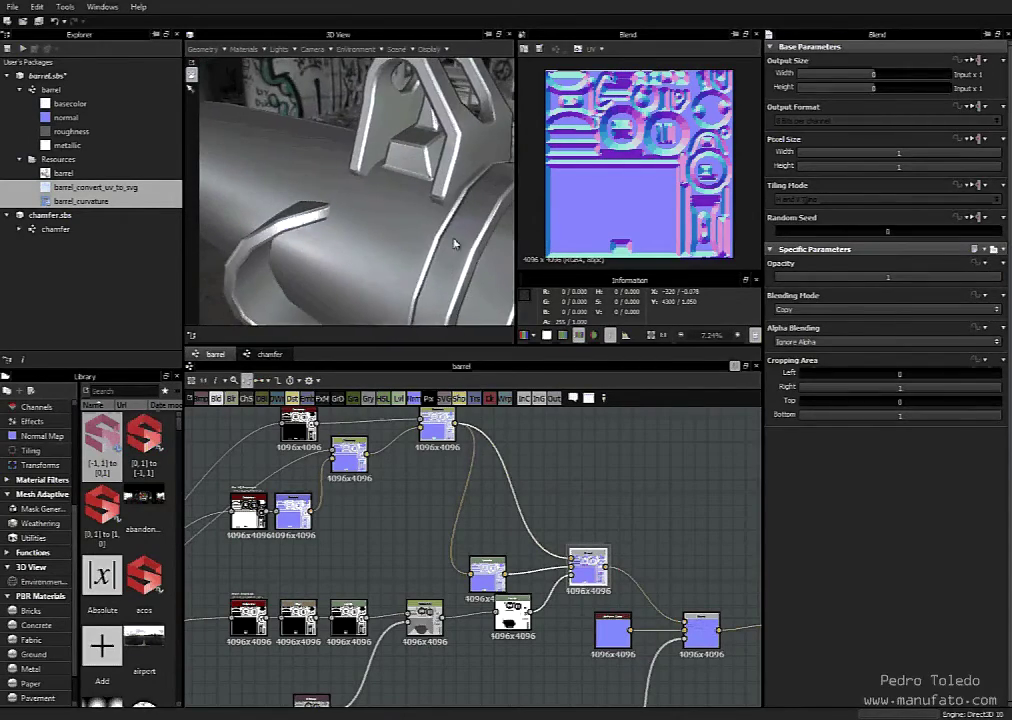
pyautogui.moveTo(456, 242); pyautogui.dragTo(475, 321, button='right')
# Trace the network from the normal-map Distance and Levels nodes down to the Blur and Pixel Processor branch that masks the final Blend
pyautogui.moveTo(639, 495); pyautogui.dragTo(630, 471, button='middle')
pyautogui.moveTo(481, 563)
pyautogui.mouseDown()
pyautogui.moveTo(493, 549)
pyautogui.moveTo(488, 557)
pyautogui.mouseUp()
pyautogui.moveTo(455, 525); pyautogui.dragTo(566, 569, button='middle')
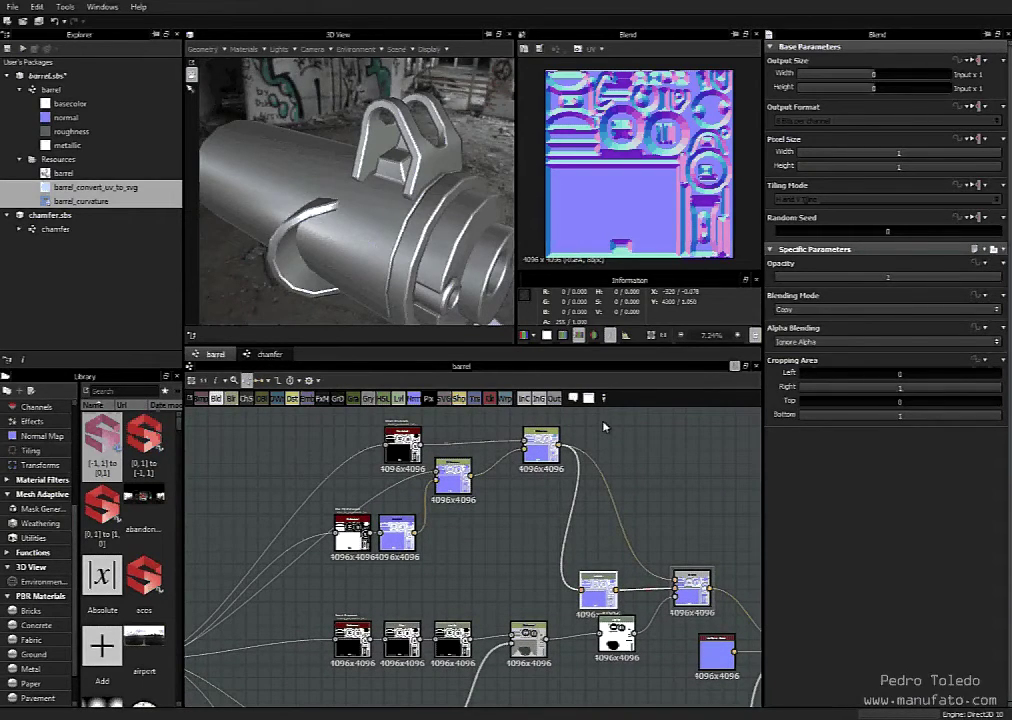
pyautogui.moveTo(680, 513); pyautogui.dragTo(566, 409, button='middle')
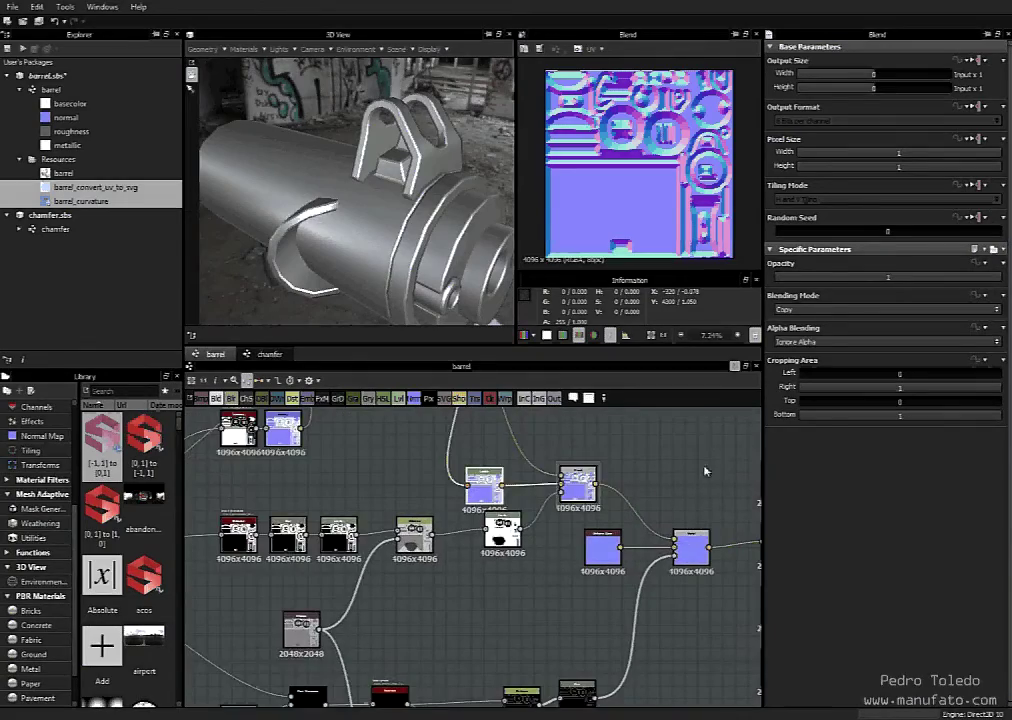
pyautogui.scroll(-2, 704, 471)
pyautogui.moveTo(673, 595); pyautogui.dragTo(604, 592, button='middle')
pyautogui.scroll(2, 622, 560)
pyautogui.scroll(1, 620, 525)
pyautogui.moveTo(630, 542); pyautogui.dragTo(693, 426, button='middle')
pyautogui.moveTo(609, 567); pyautogui.dragTo(800, 562, button='middle')
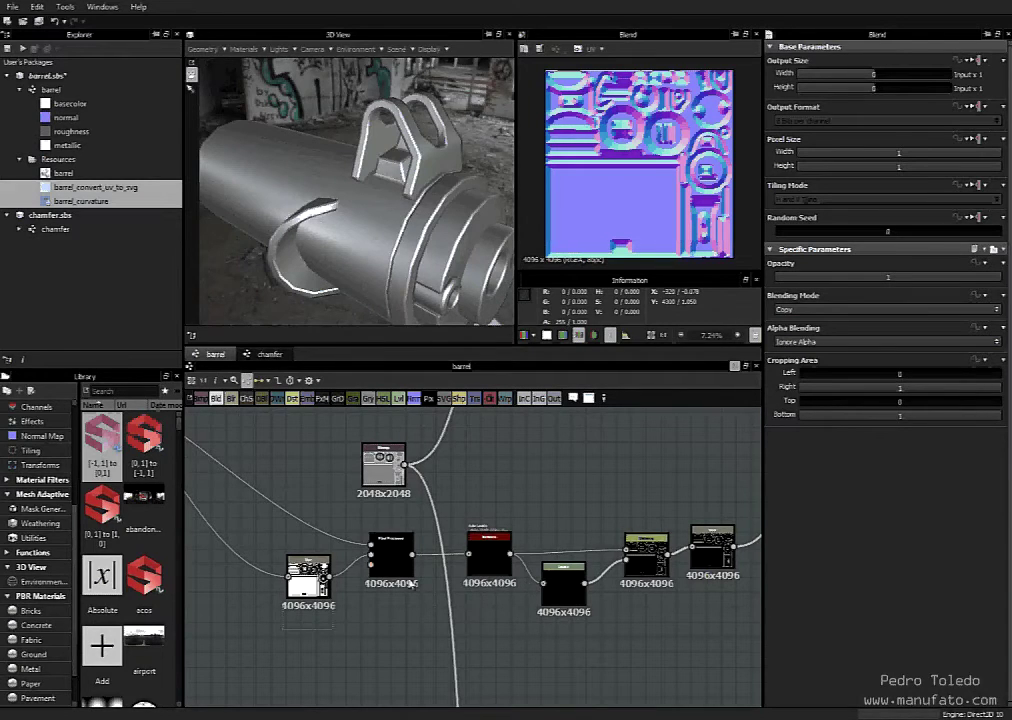
pyautogui.moveTo(380, 622); pyautogui.dragTo(517, 628, button='middle')
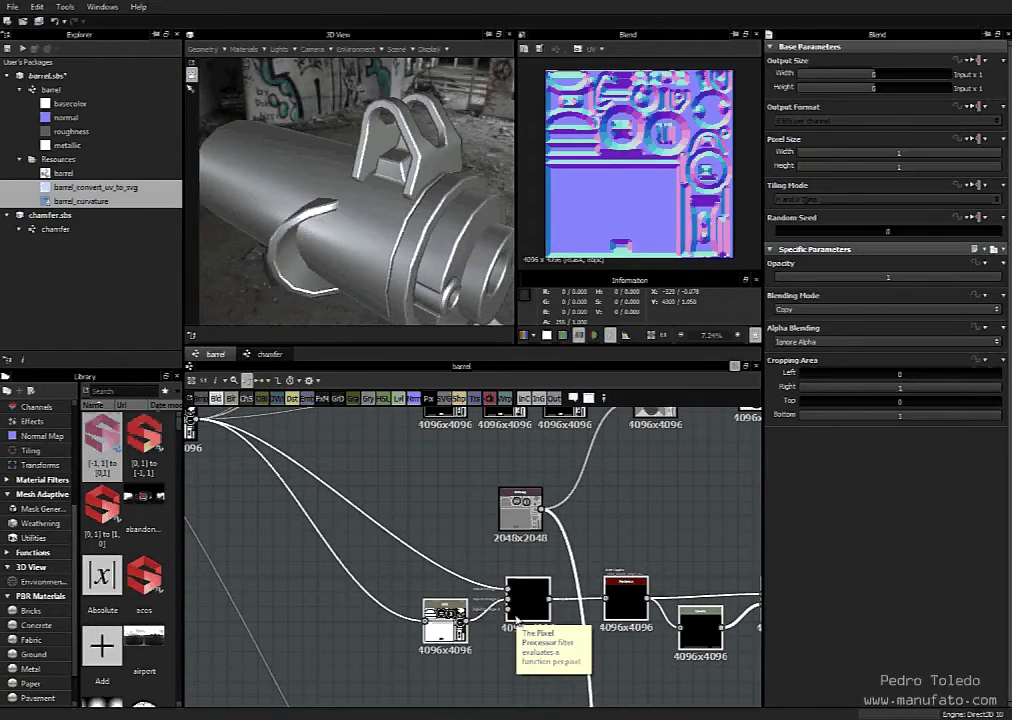
# Examine the black-and-white UV island mask from the Levels node that feeds the Blur and Pixel Processor nodes
pyautogui.moveTo(512, 618); pyautogui.dragTo(586, 637, button='middle')
pyautogui.click(252, 440)
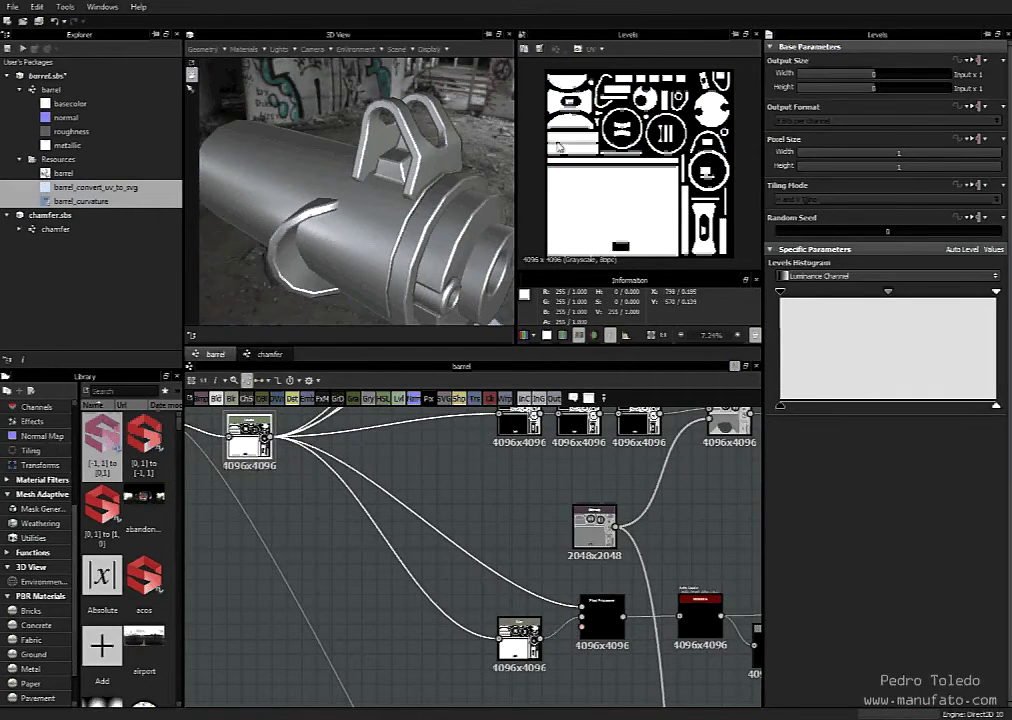
pyautogui.moveTo(618, 631); pyautogui.dragTo(584, 597, button='middle')
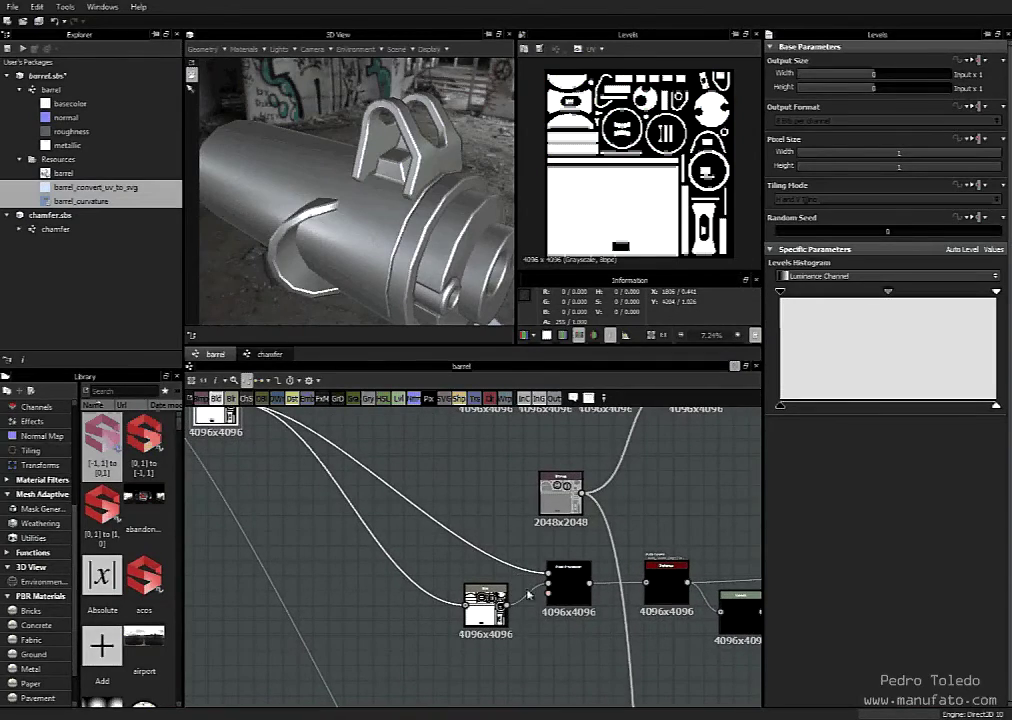
pyautogui.scroll(5, 520, 613)
pyautogui.scroll(5, 593, 113)
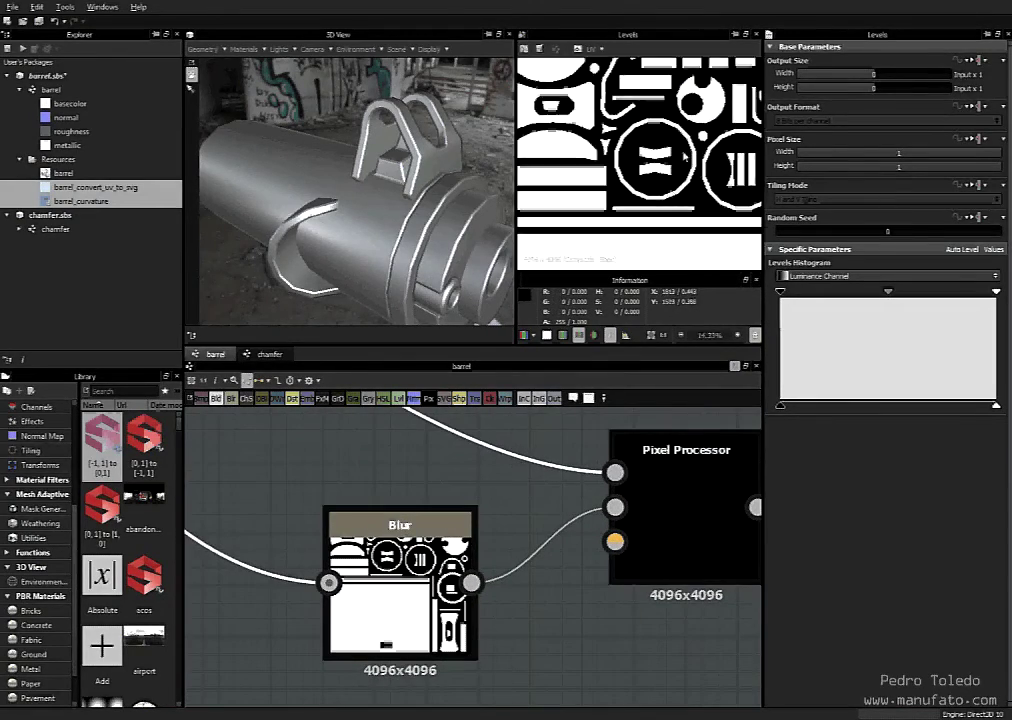
pyautogui.moveTo(657, 197); pyautogui.dragTo(497, 167, button='middle')
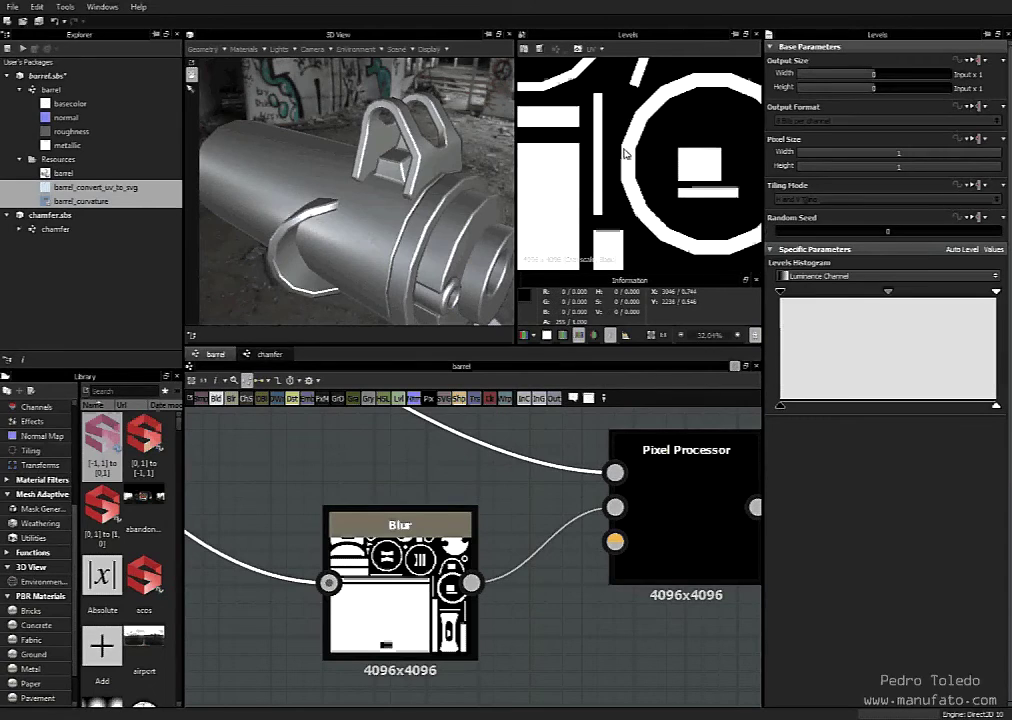
pyautogui.scroll(1, 614, 147)
# Inspect the Blur node's Intensity setting and its softened UV island edges up close
pyautogui.click(400, 600)
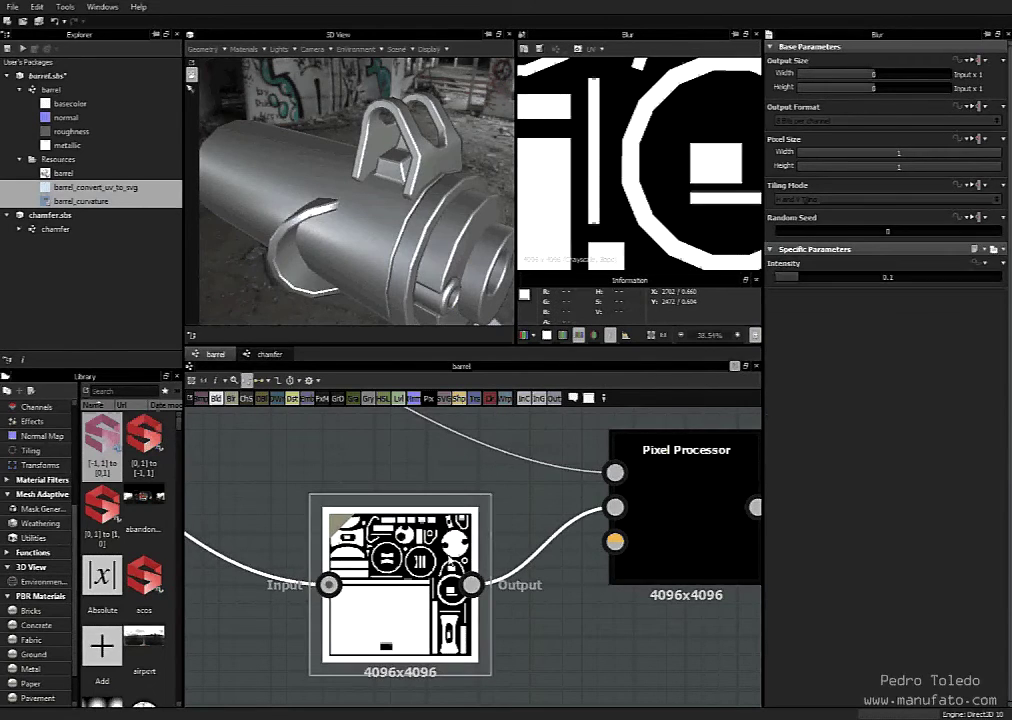
pyautogui.scroll(8, 594, 112)
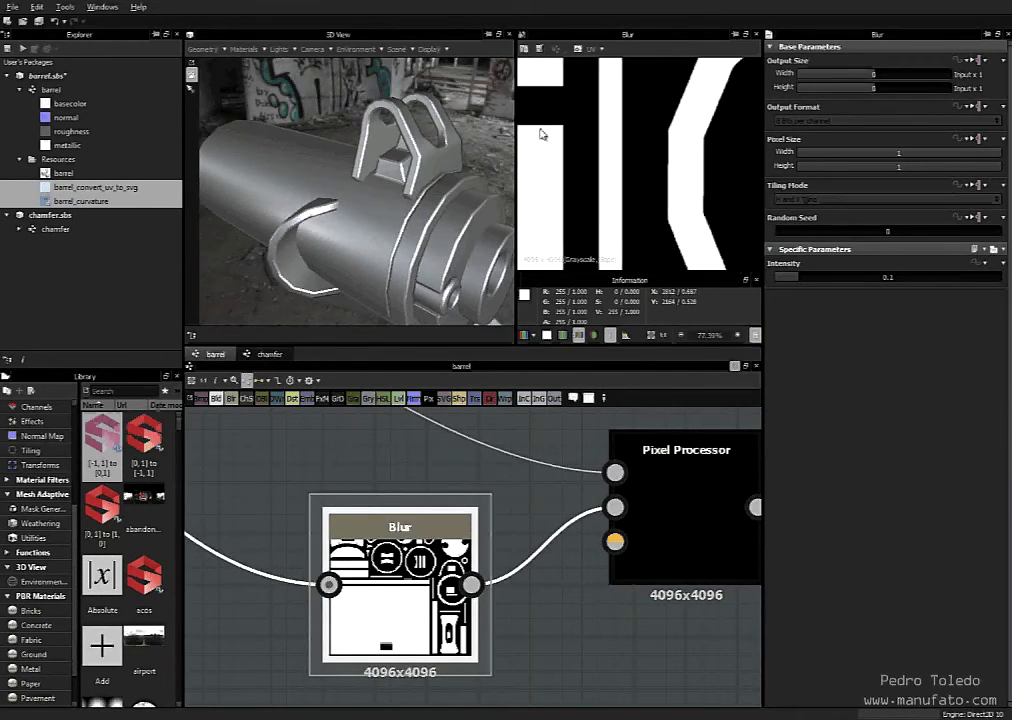
pyautogui.scroll(2, 607, 228)
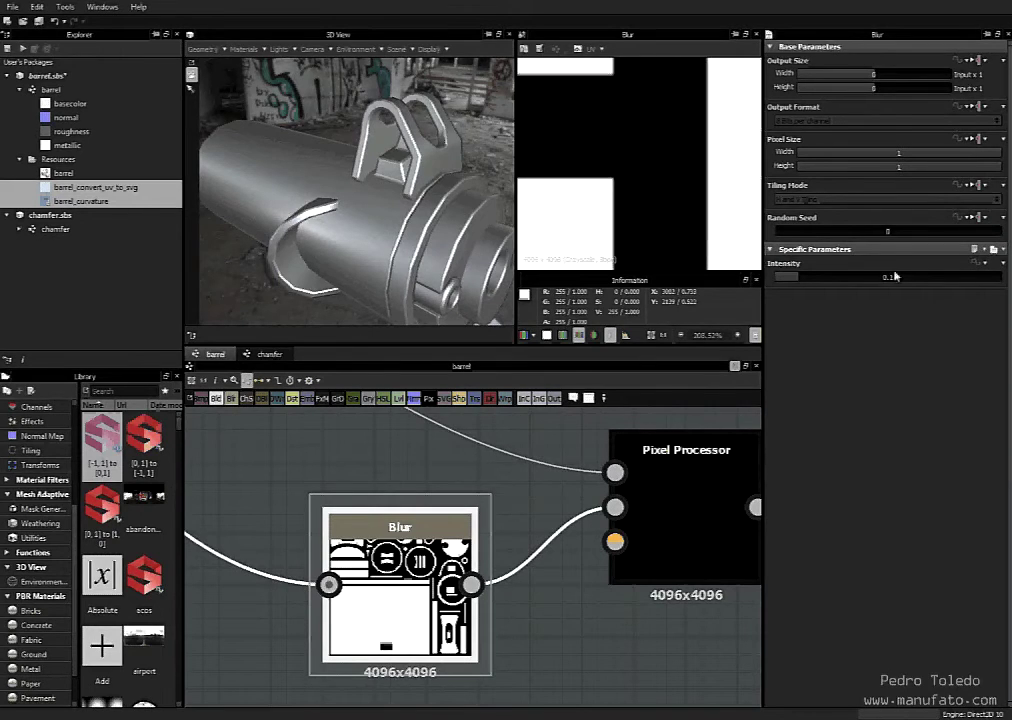
# Examine the Pixel Processor node's output along the UV island borders
pyautogui.moveTo(596, 625); pyautogui.dragTo(540, 648, button='middle')
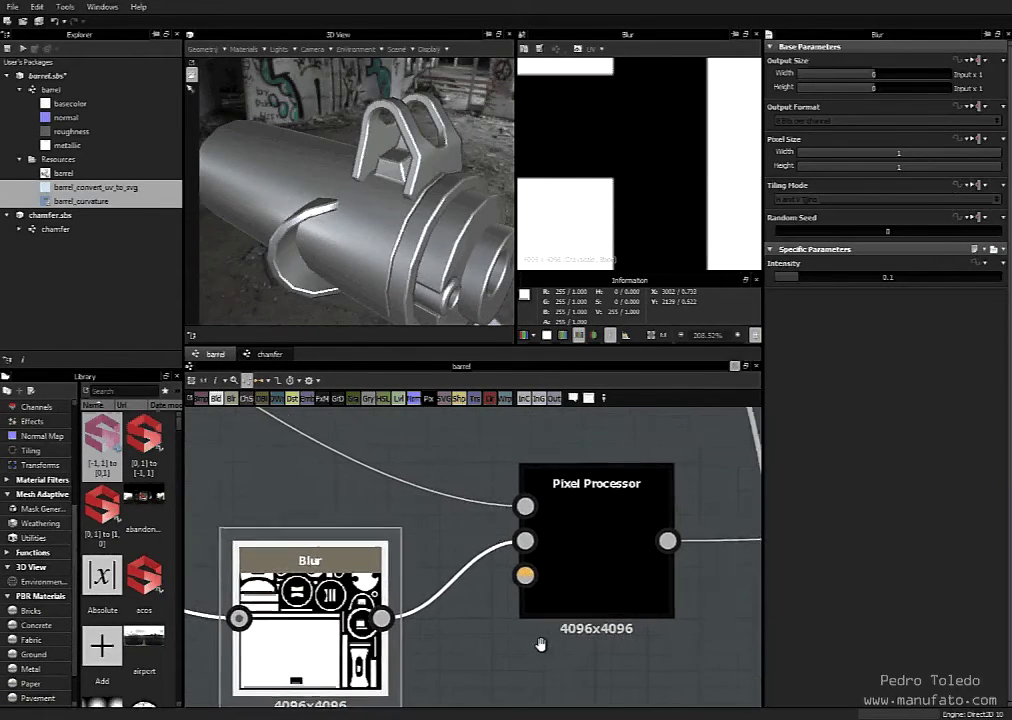
pyautogui.doubleClick(589, 545)
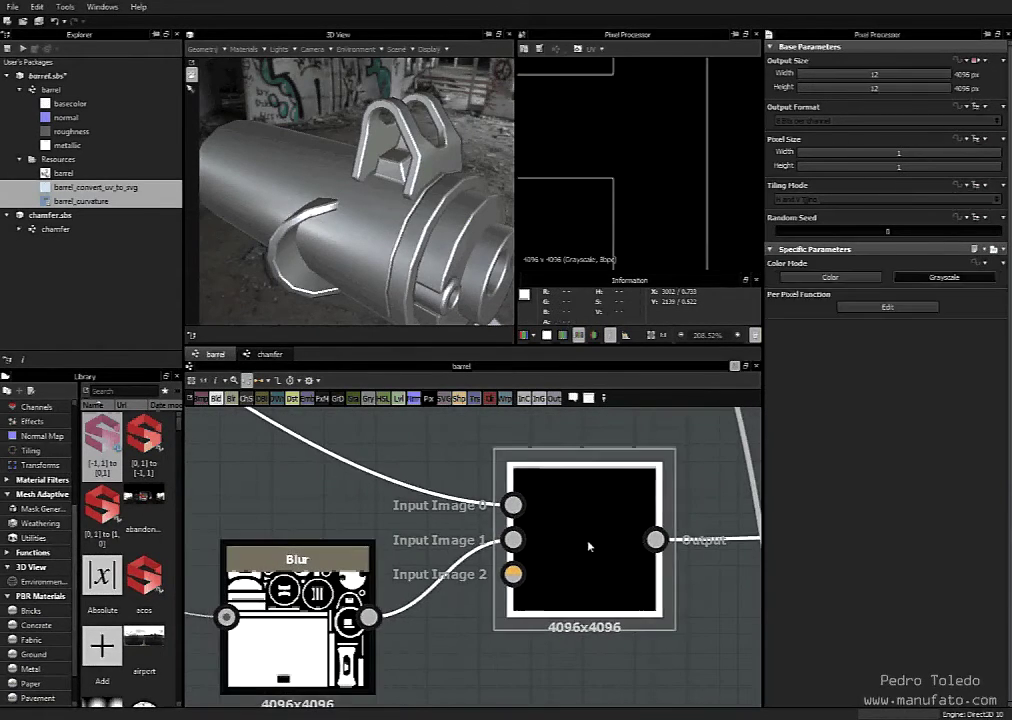
pyautogui.scroll(-5, 640, 150)
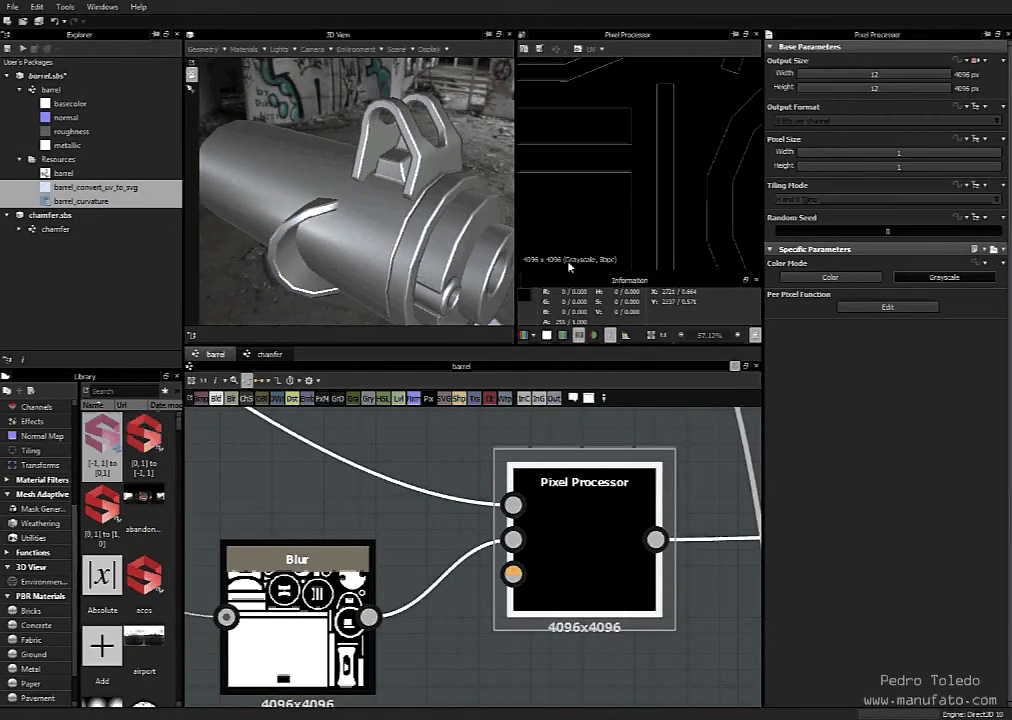
pyautogui.scroll(2, 682, 84)
pyautogui.scroll(2, 640, 150)
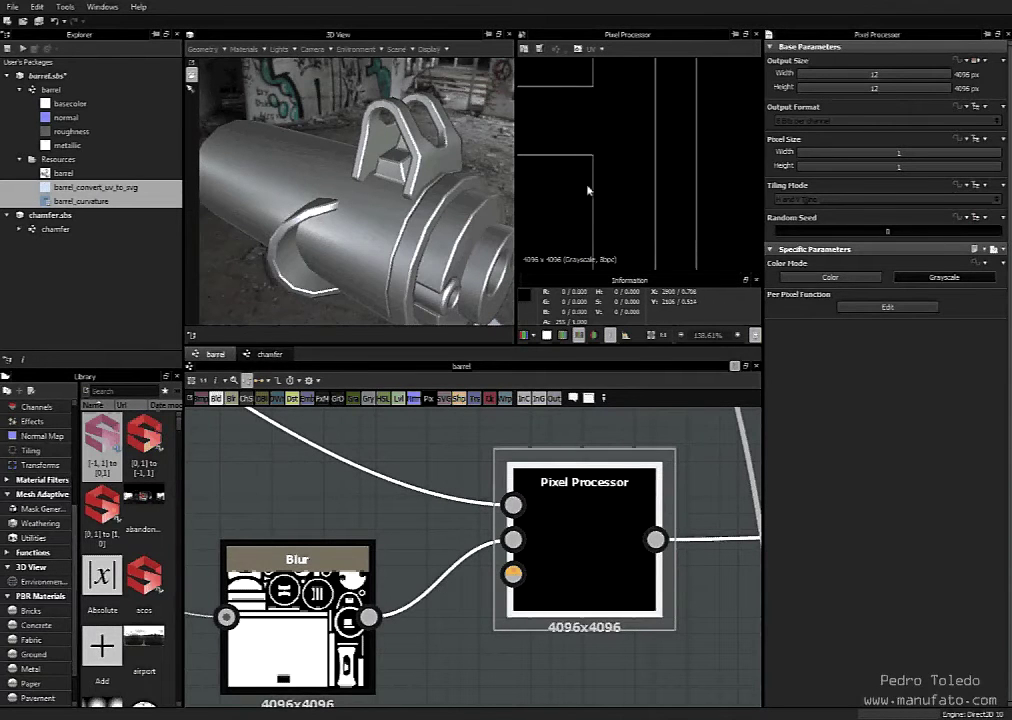
# Open the Pixel Processor's per-pixel function and inspect its $pos variable, the two Sample Gray nodes and the Subtraction node
pyautogui.click(869, 308)
pyautogui.moveTo(572, 470); pyautogui.dragTo(630, 441, button='middle')
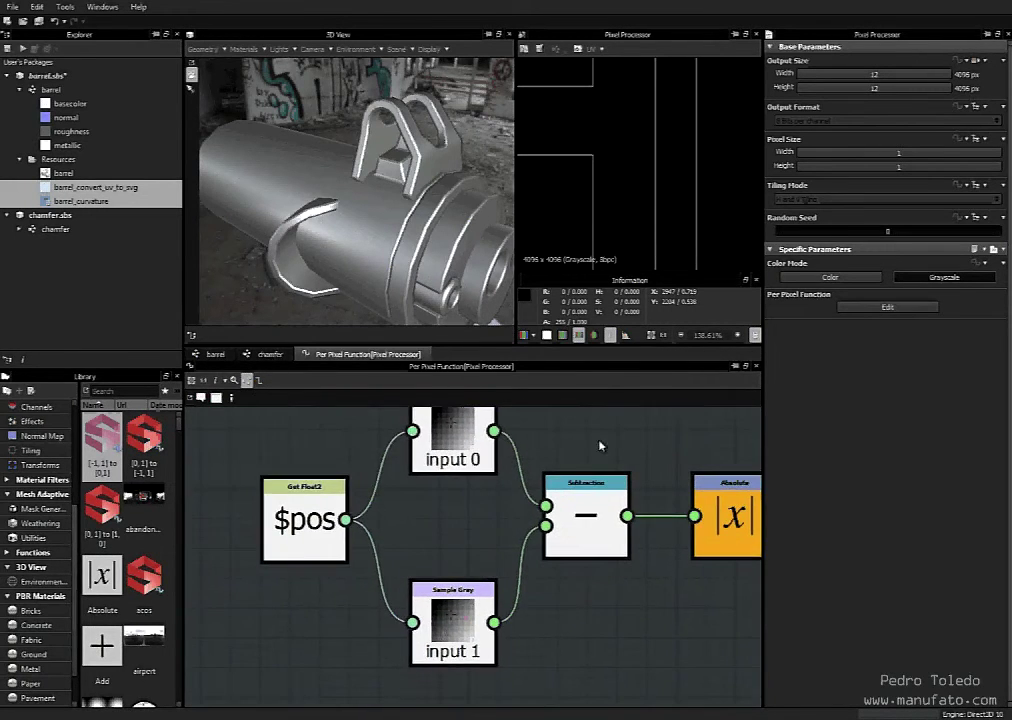
pyautogui.scroll(-2, 598, 445)
pyautogui.moveTo(421, 538); pyautogui.dragTo(370, 565, button='middle')
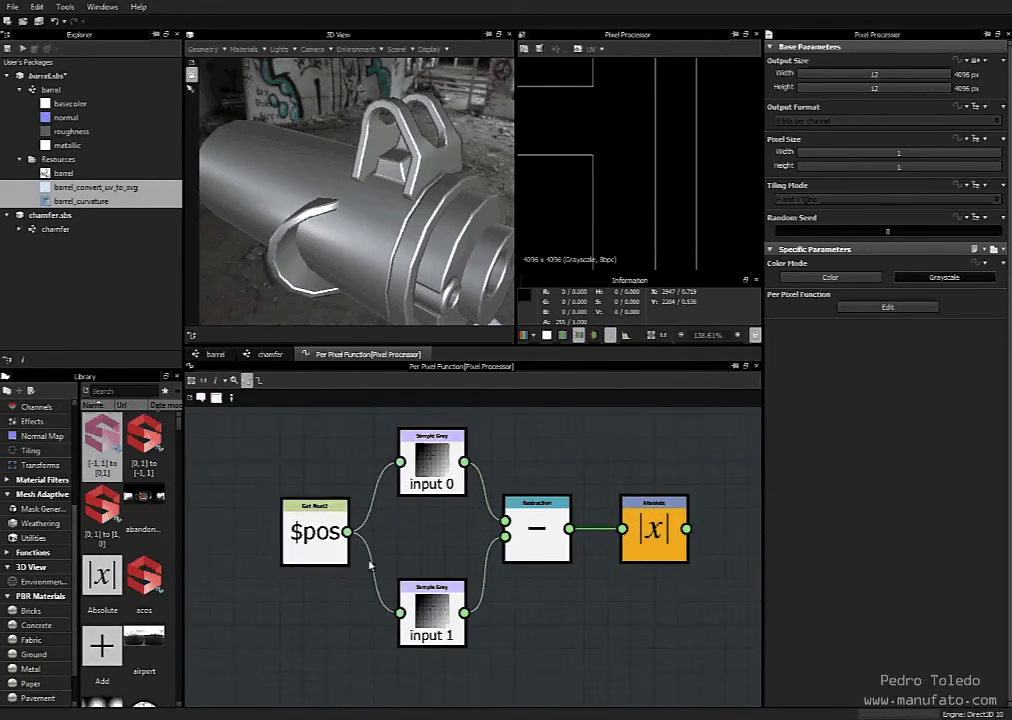
pyautogui.click(312, 540)
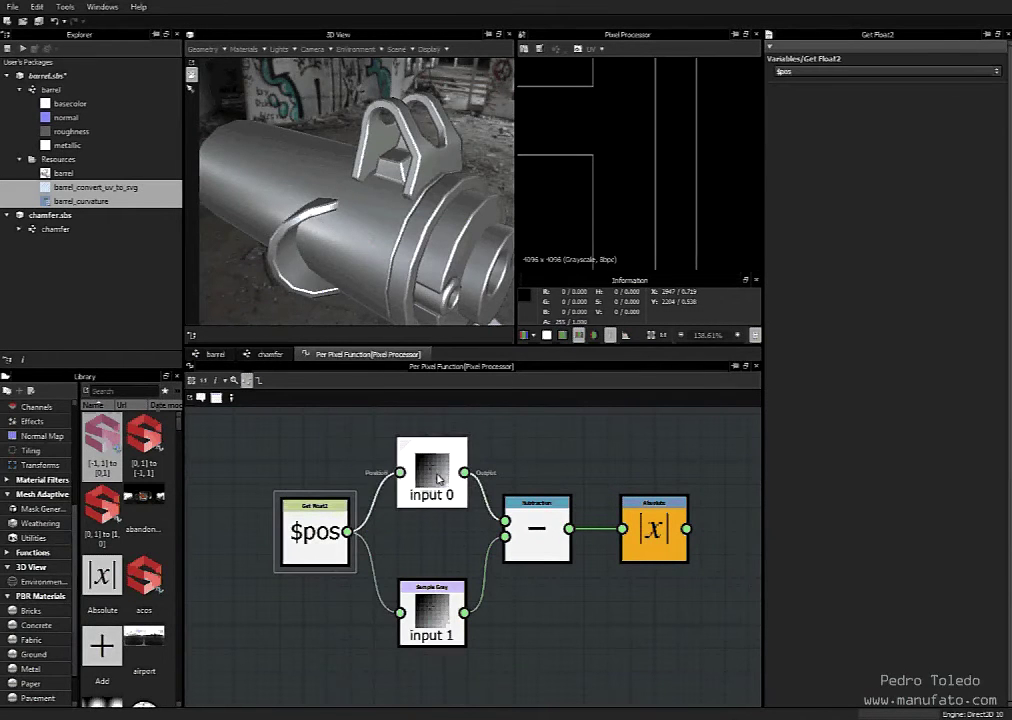
pyautogui.click(438, 620)
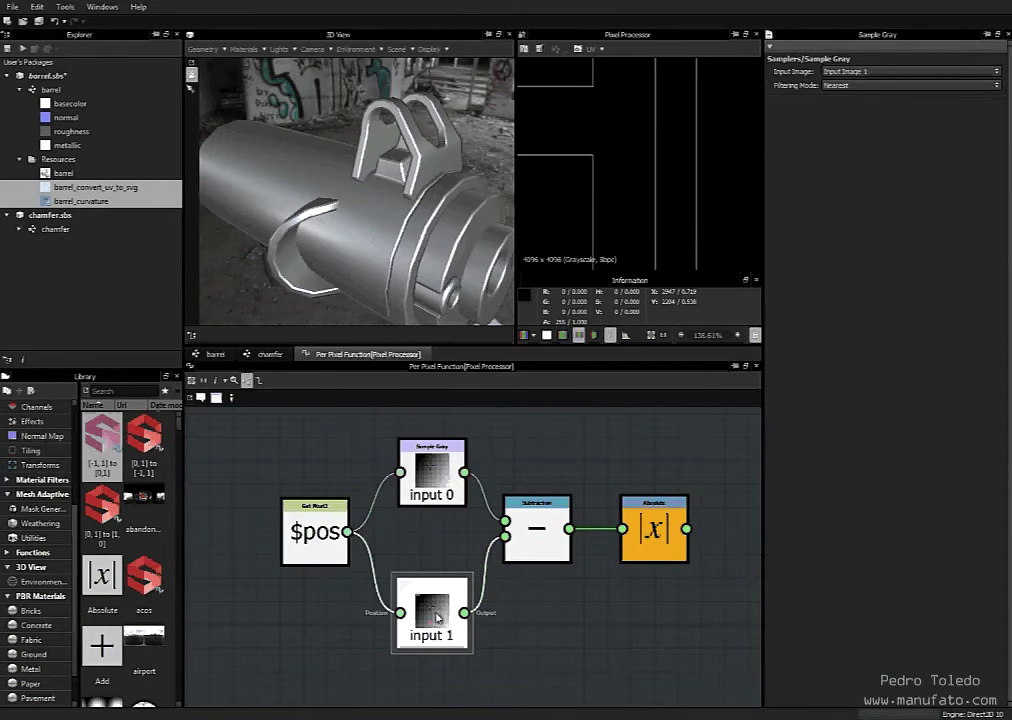
pyautogui.click(537, 532)
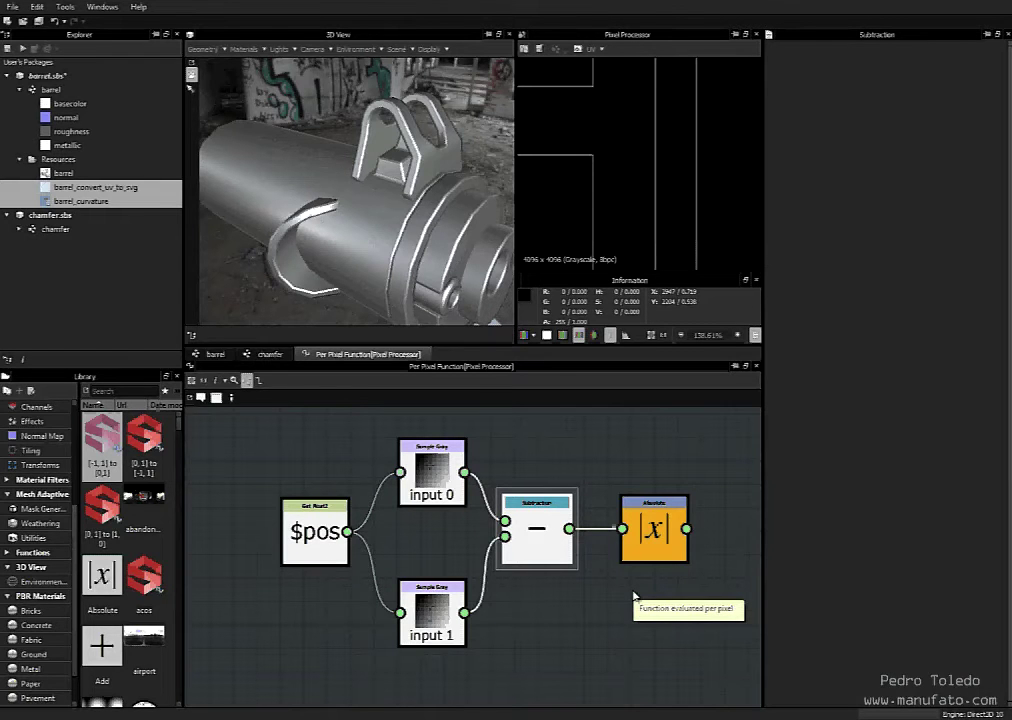
# Return to the barrel graph and review the Pixel Processor between its Blur input and the Auto Levels node
pyautogui.click(270, 355)
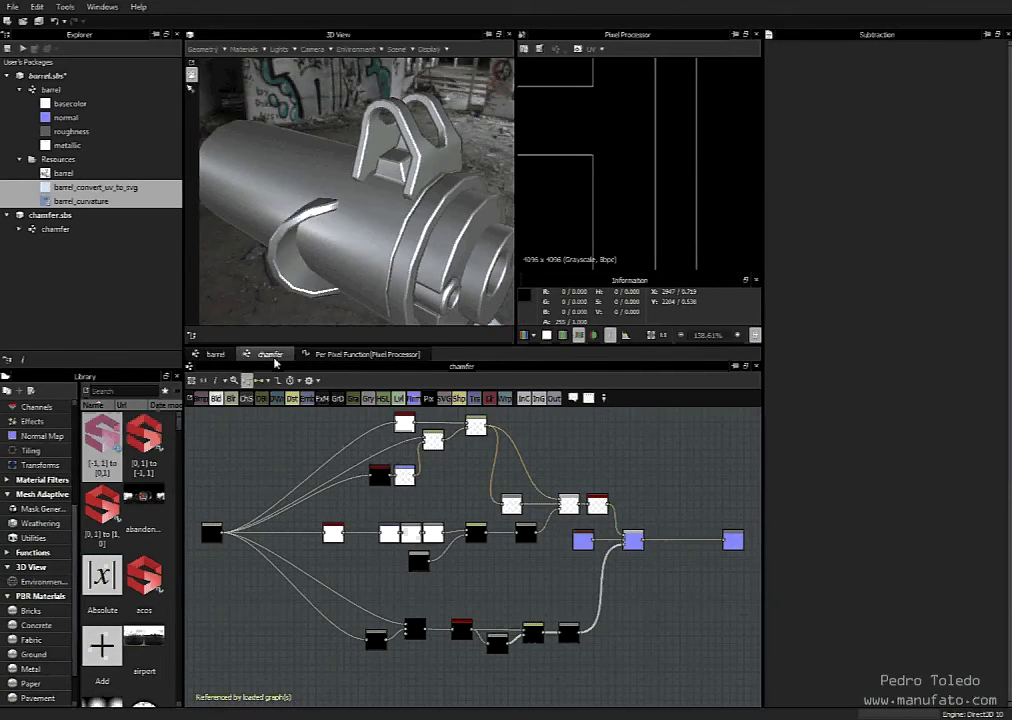
pyautogui.click(215, 354)
pyautogui.moveTo(583, 560); pyautogui.dragTo(536, 558, button='middle')
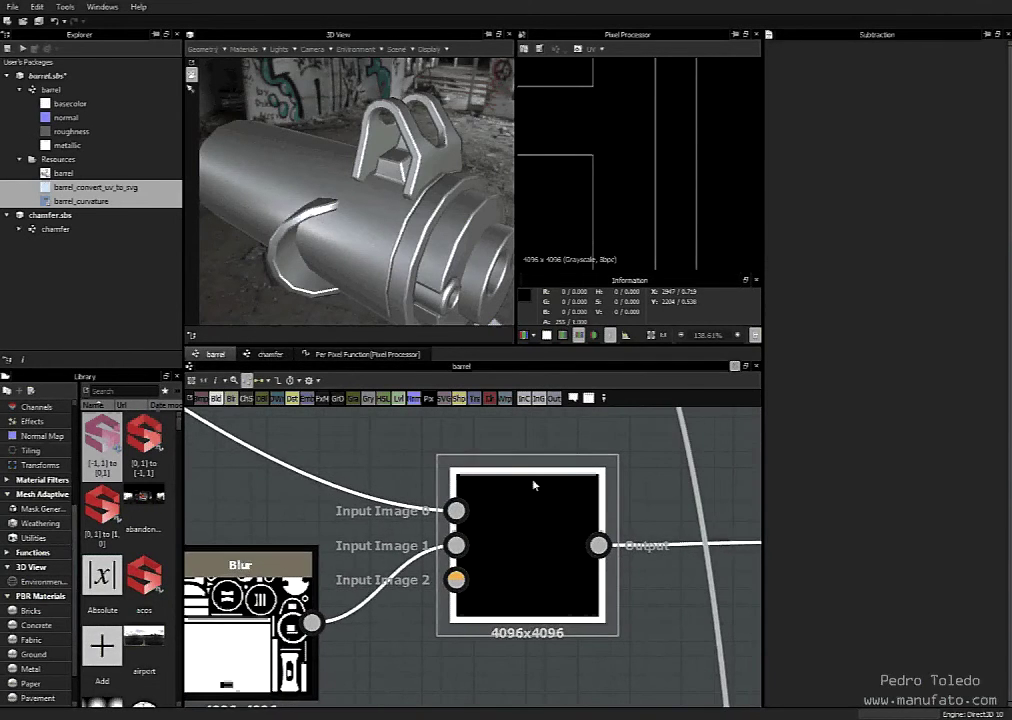
pyautogui.click(545, 547)
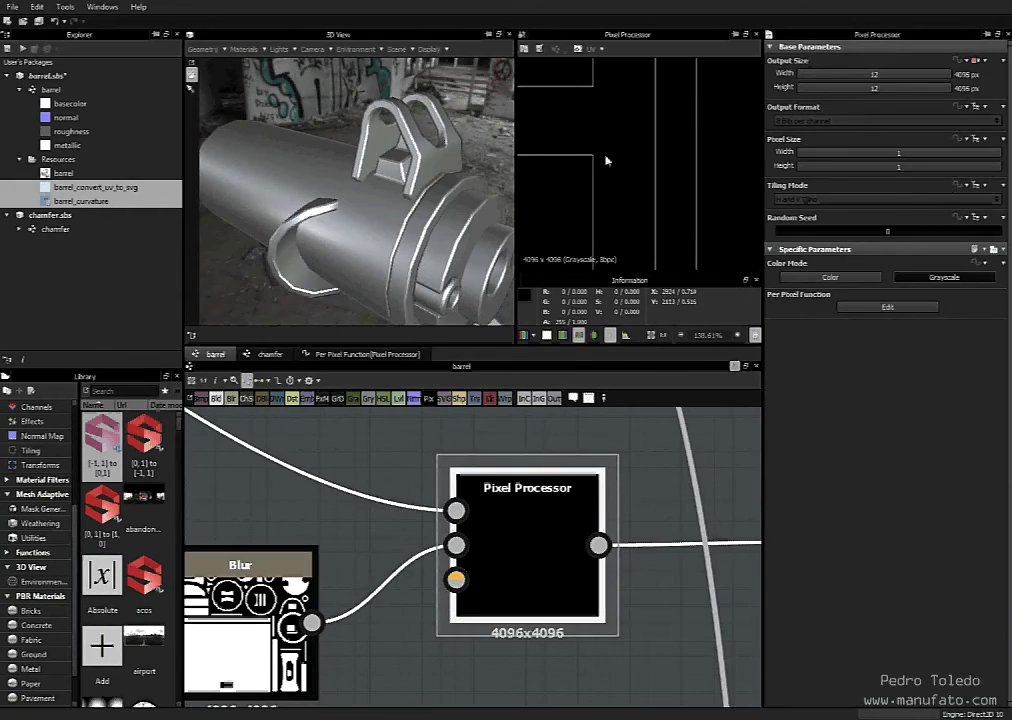
pyautogui.scroll(-5, 395, 545)
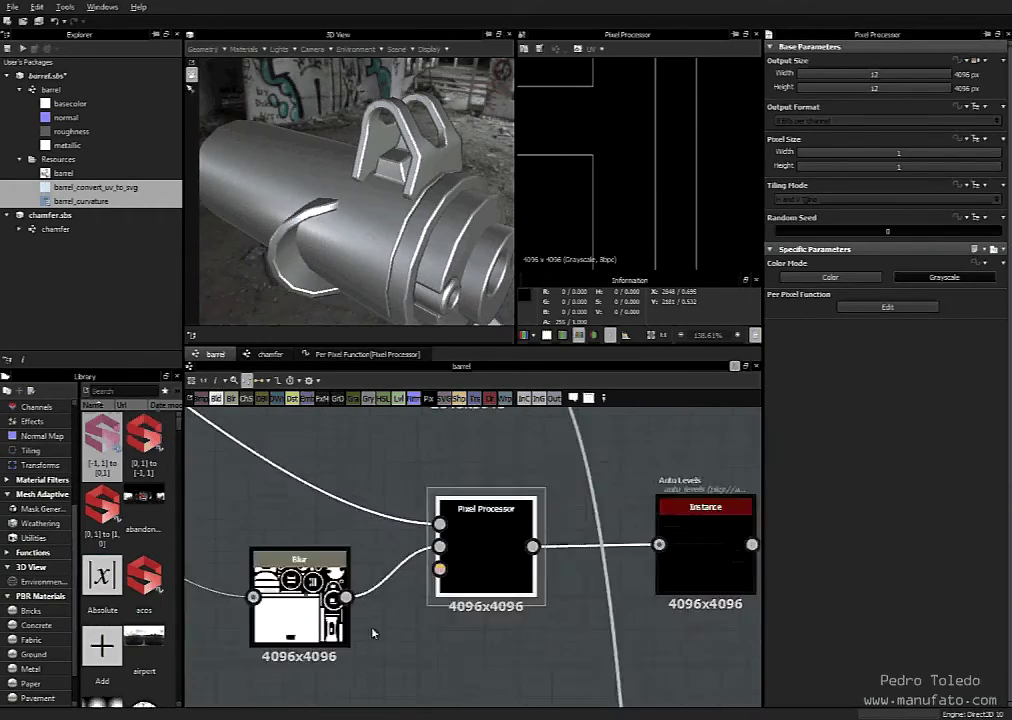
# Follow the Pixel Processor's connections to the Auto Levels node and inspect the brightened UV border lines in its output
pyautogui.moveTo(339, 552); pyautogui.dragTo(300, 462, button='middle')
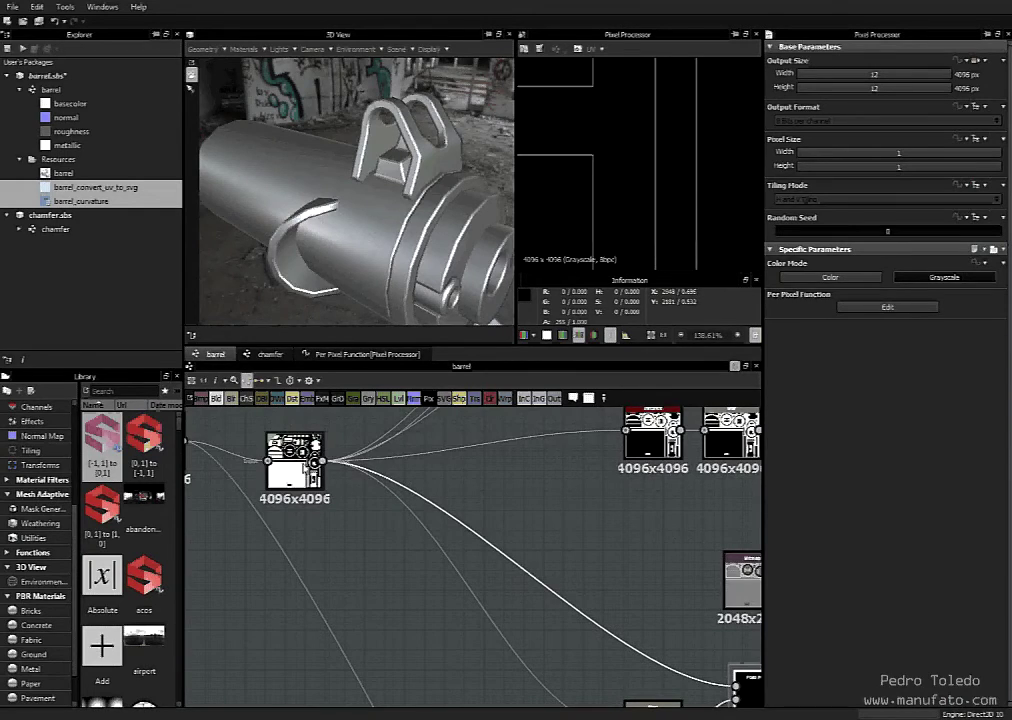
pyautogui.moveTo(528, 567); pyautogui.dragTo(189, 416, button='middle')
pyautogui.moveTo(555, 550); pyautogui.dragTo(487, 550, button='middle')
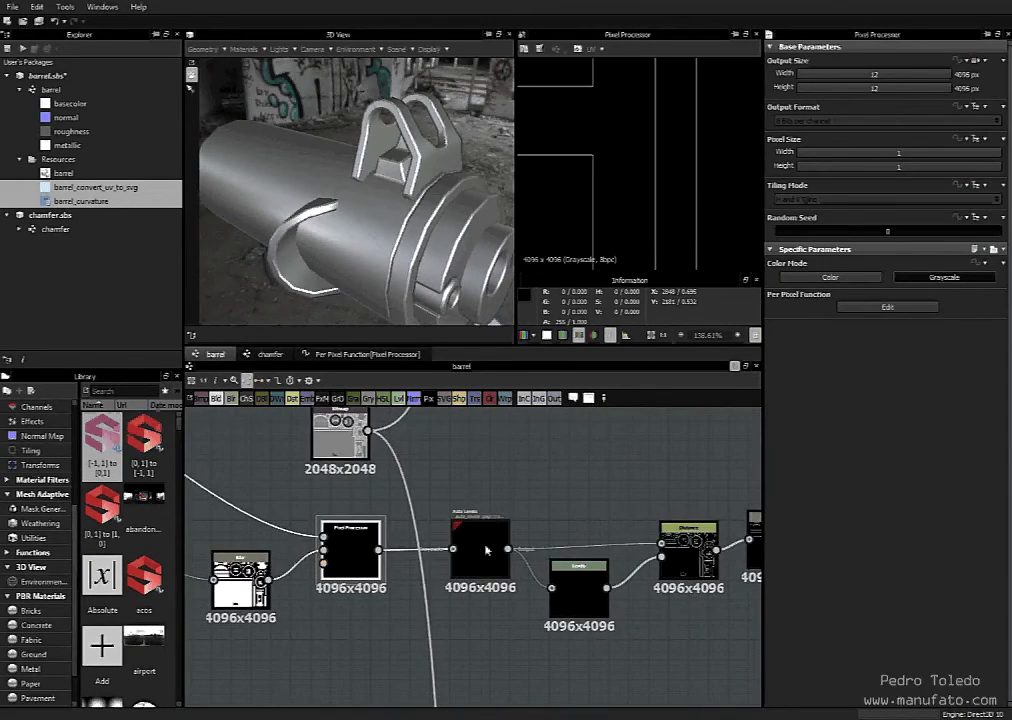
pyautogui.scroll(2, 500, 515)
pyautogui.click(486, 565)
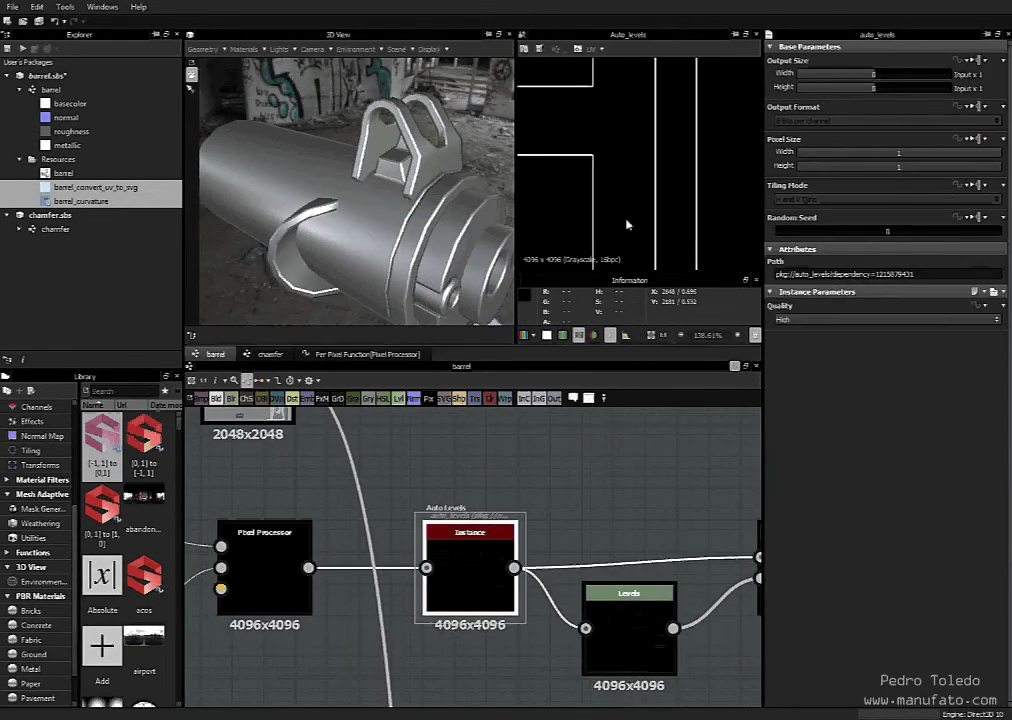
pyautogui.moveTo(655, 548); pyautogui.dragTo(569, 610, button='middle')
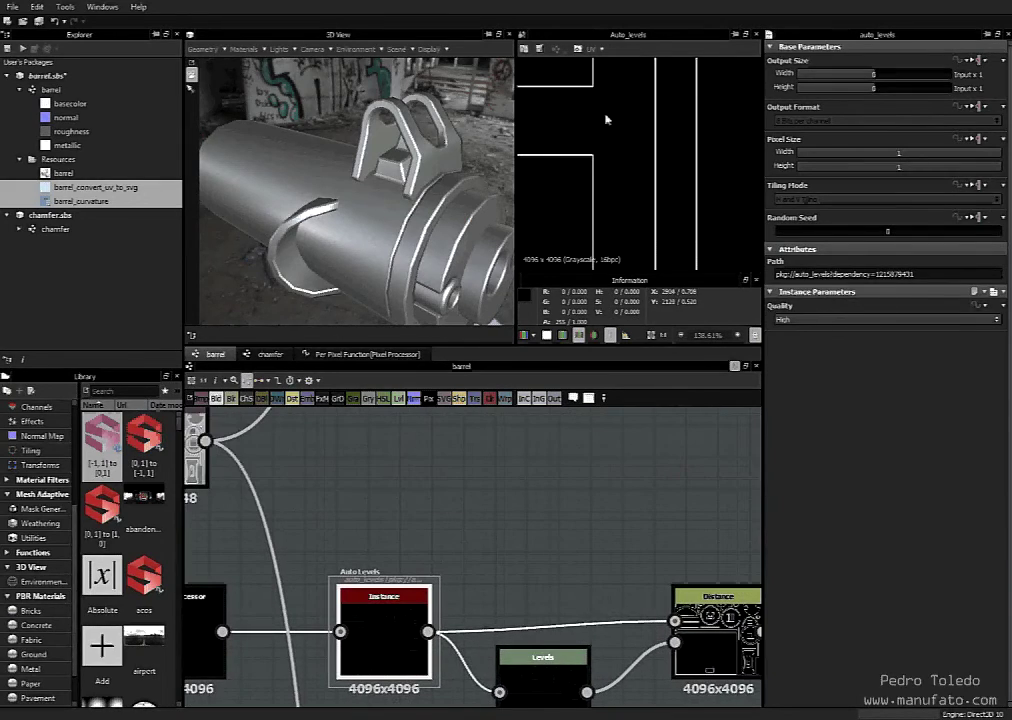
pyautogui.scroll(-2, 672, 492)
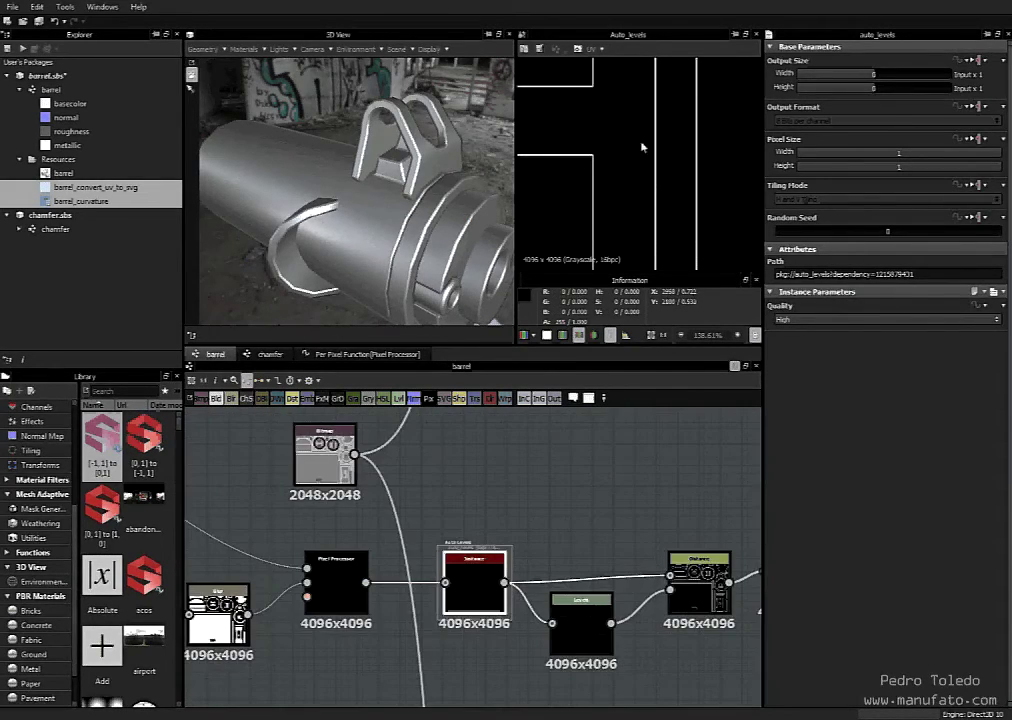
pyautogui.moveTo(675, 203); pyautogui.dragTo(700, 183, button='middle')
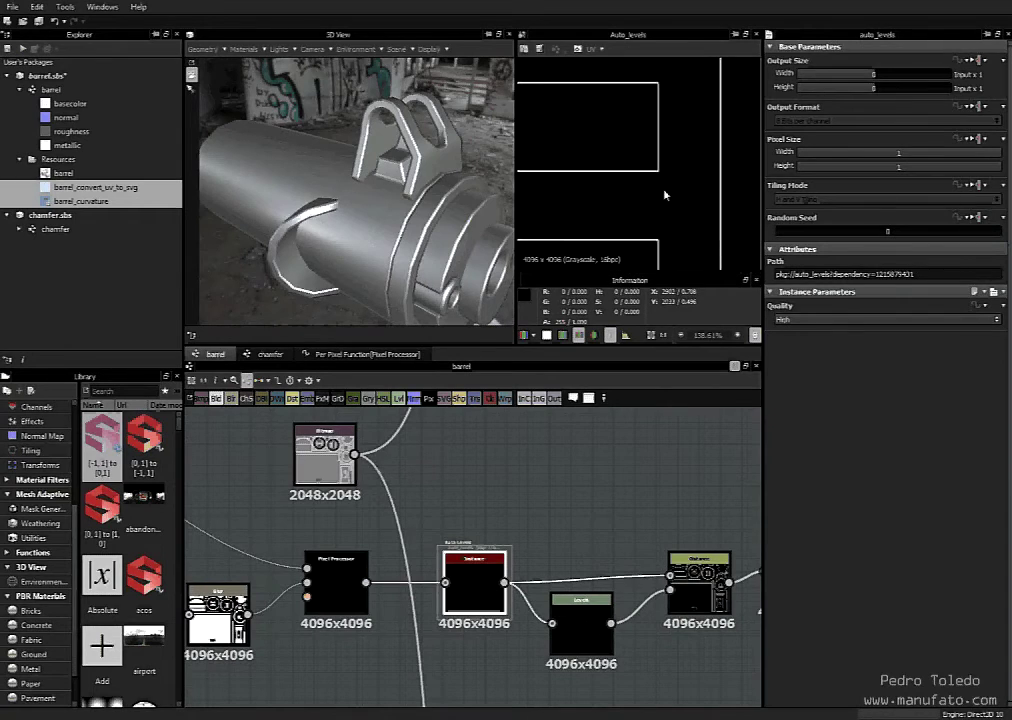
# Preview the Distance node's output and try it with a Maximum Distance of 0.2 in Combine mode
pyautogui.moveTo(700, 510); pyautogui.dragTo(588, 467, button='middle')
pyautogui.scroll(2, 622, 563)
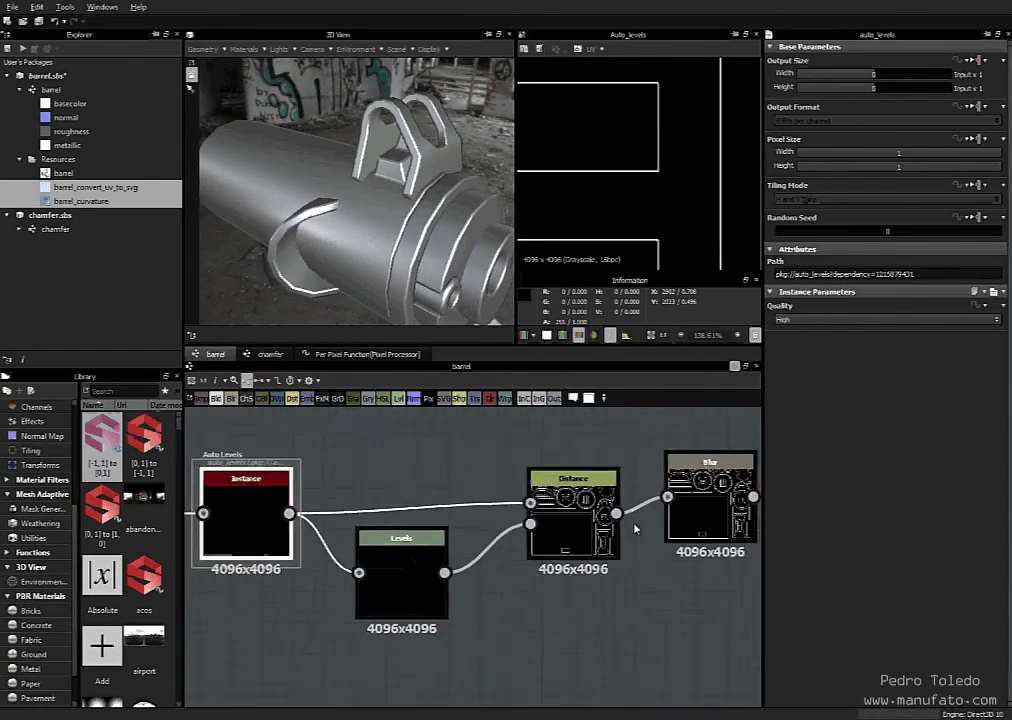
pyautogui.scroll(1, 634, 528)
pyautogui.doubleClick(575, 515)
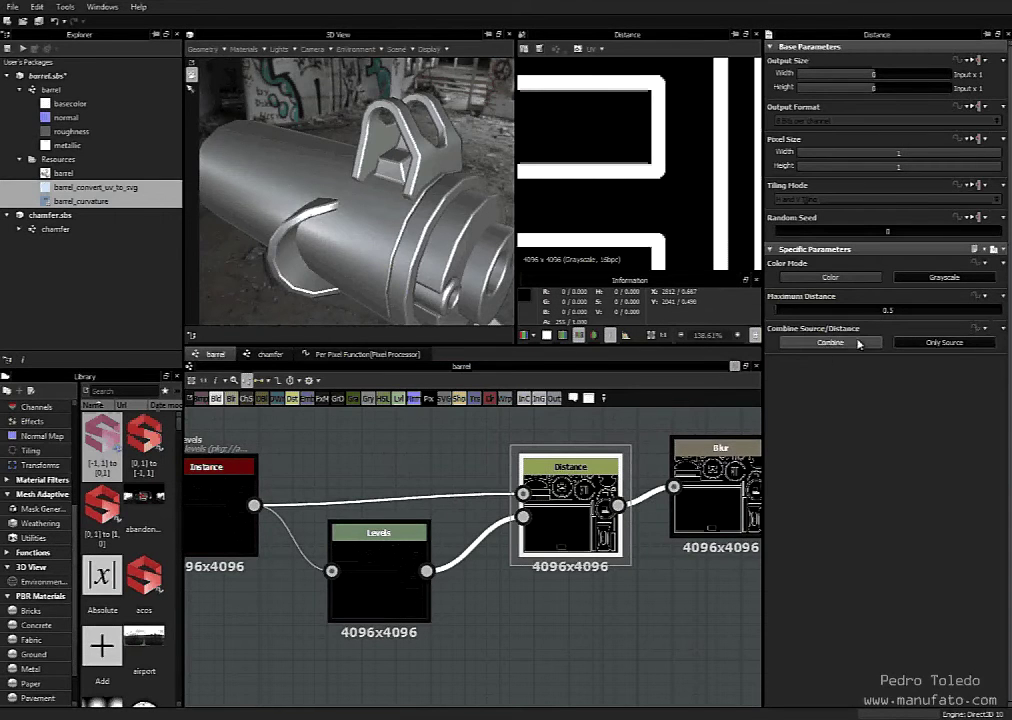
pyautogui.click(886, 307)
pyautogui.write('0.2')
pyautogui.press('Return')
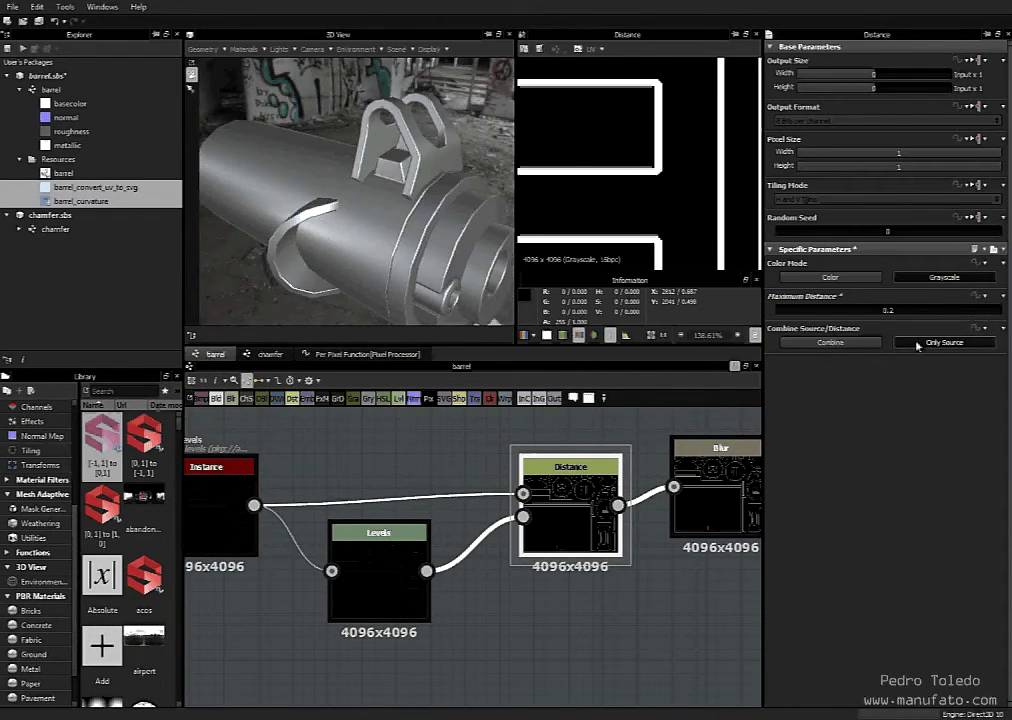
pyautogui.click(834, 345)
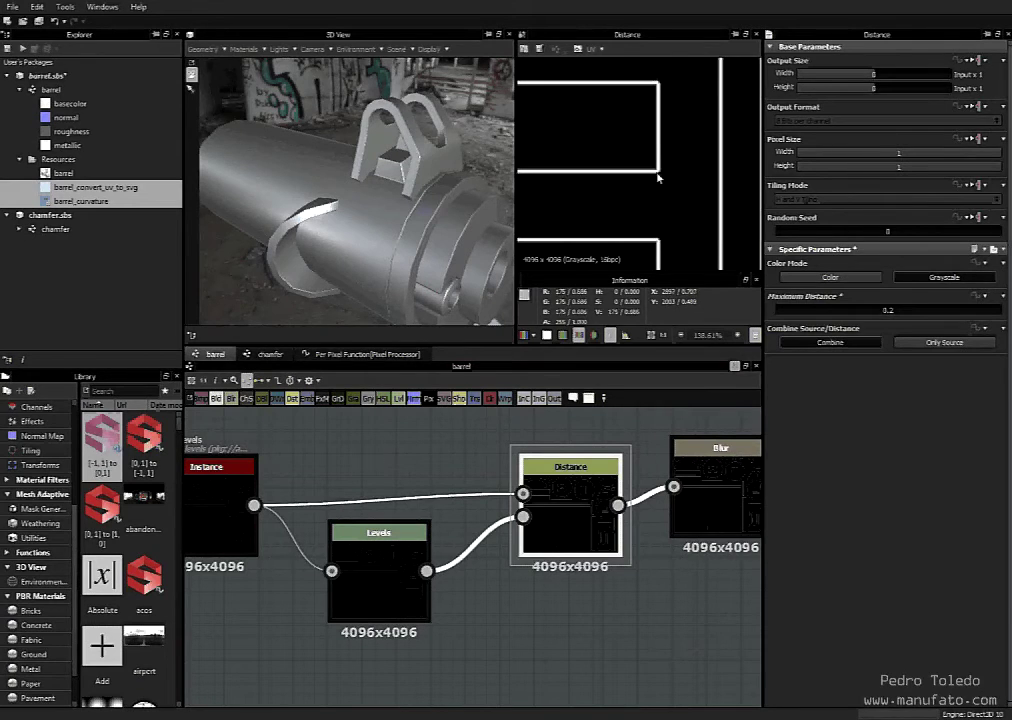
# Set the Distance node's Maximum Distance to 0.5 and its Combine Source/Distance option to Only Source
pyautogui.doubleClick(885, 312)
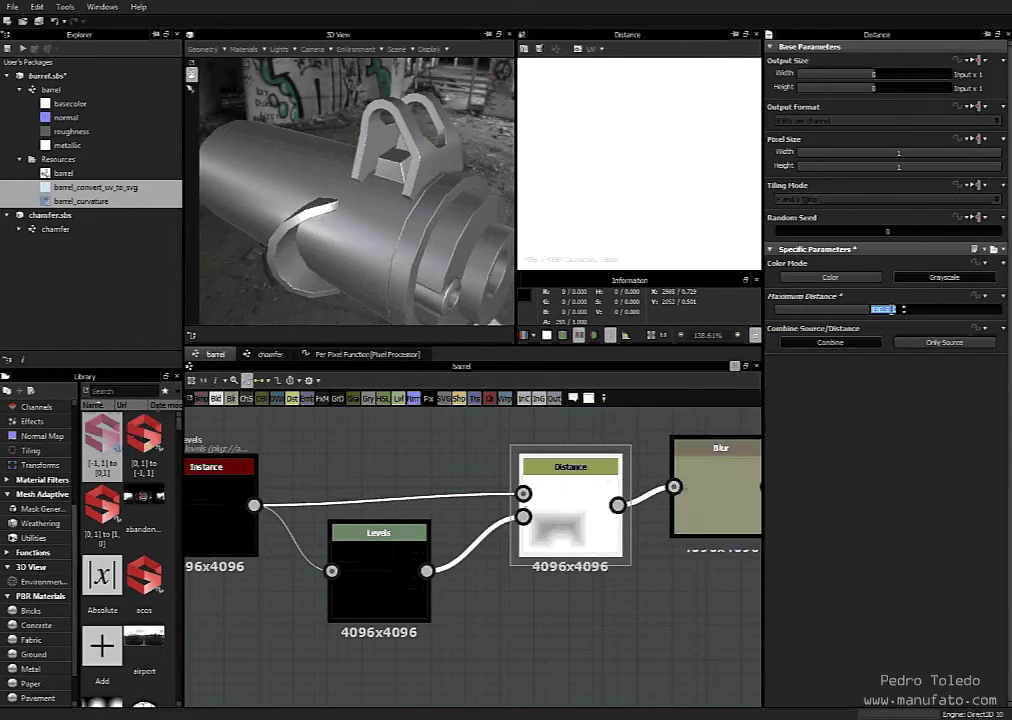
pyautogui.write('0.5')
pyautogui.press('Return')
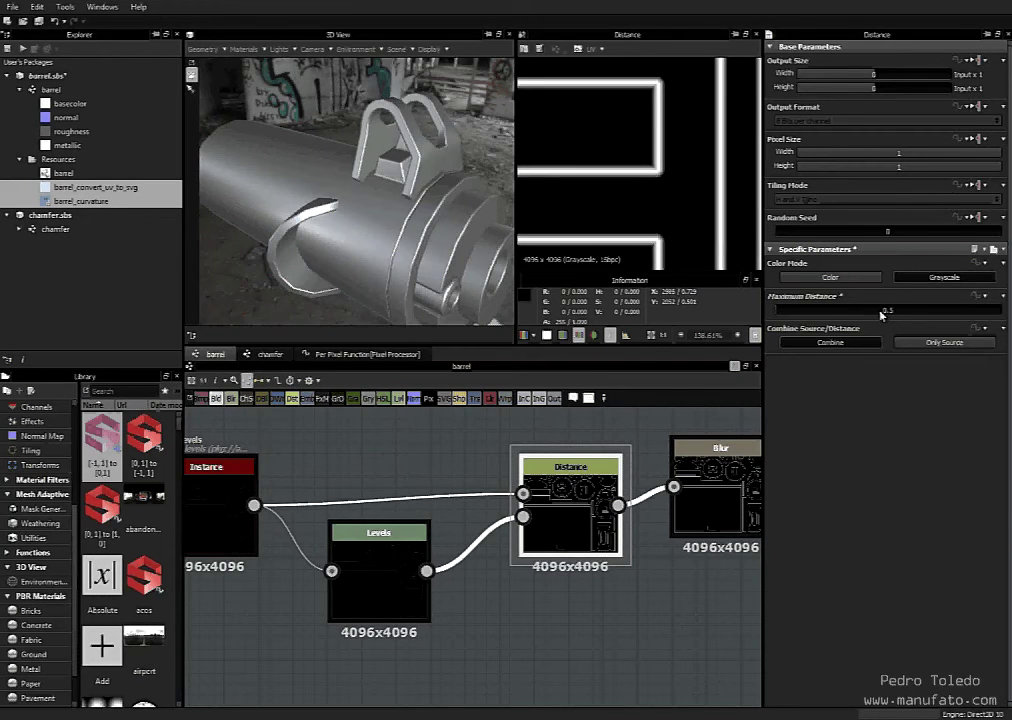
pyautogui.click(938, 343)
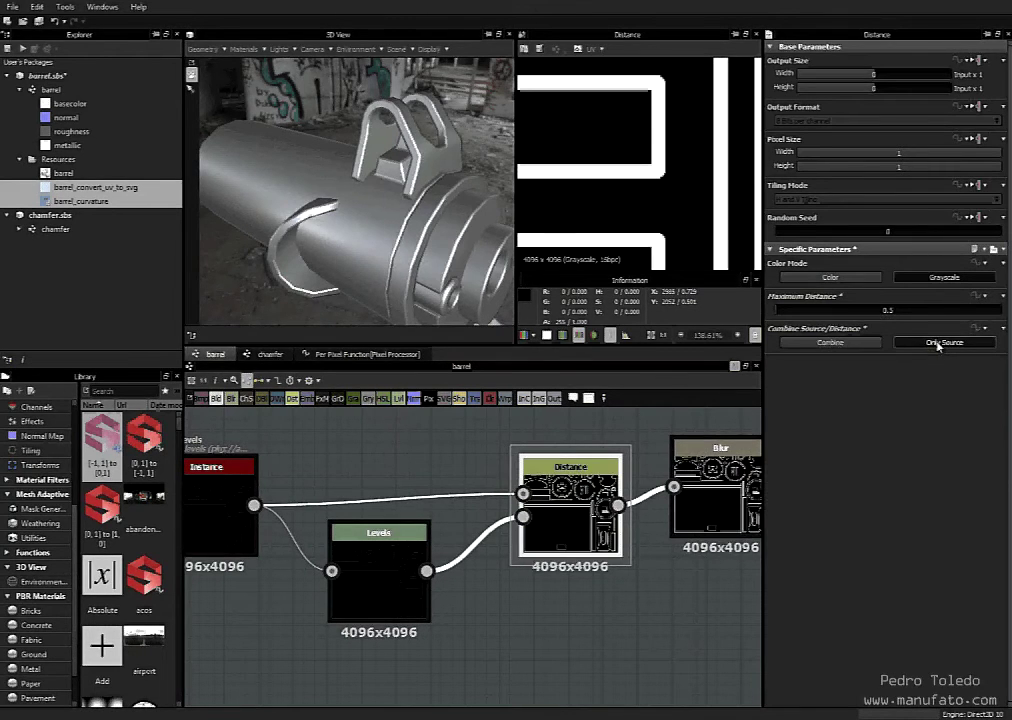
# Inspect the Intensity of the Blur node after Distance and trace its output to the final Blend's Opacity input
pyautogui.moveTo(697, 505); pyautogui.dragTo(507, 535, button='middle')
pyautogui.scroll(1, 526, 522)
pyautogui.scroll(1, 529, 520)
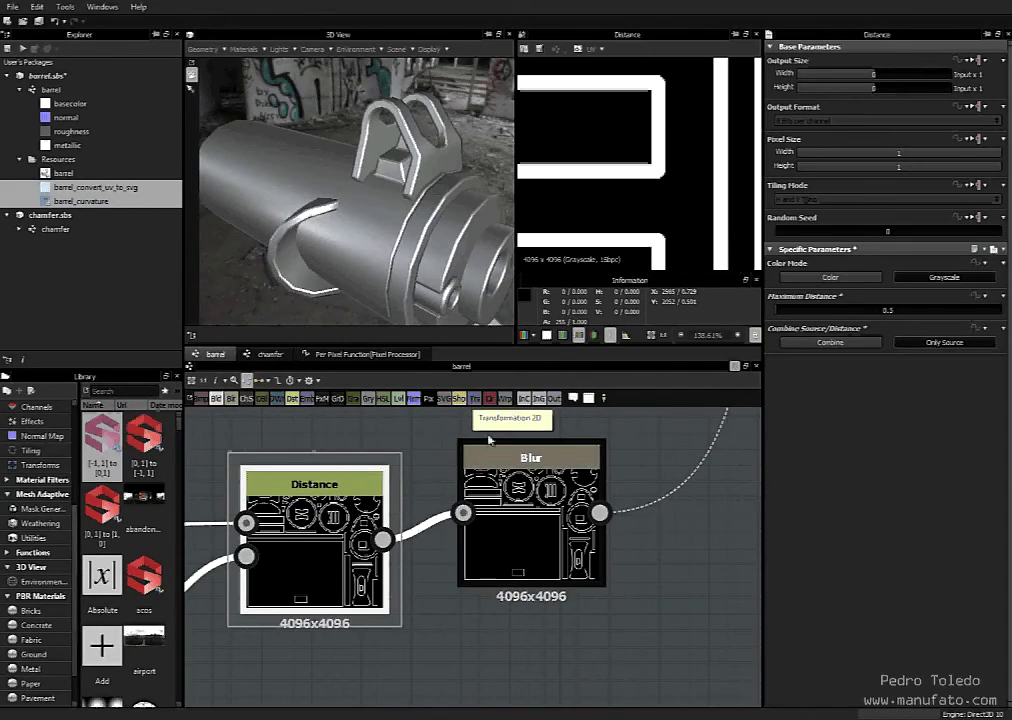
pyautogui.click(530, 470)
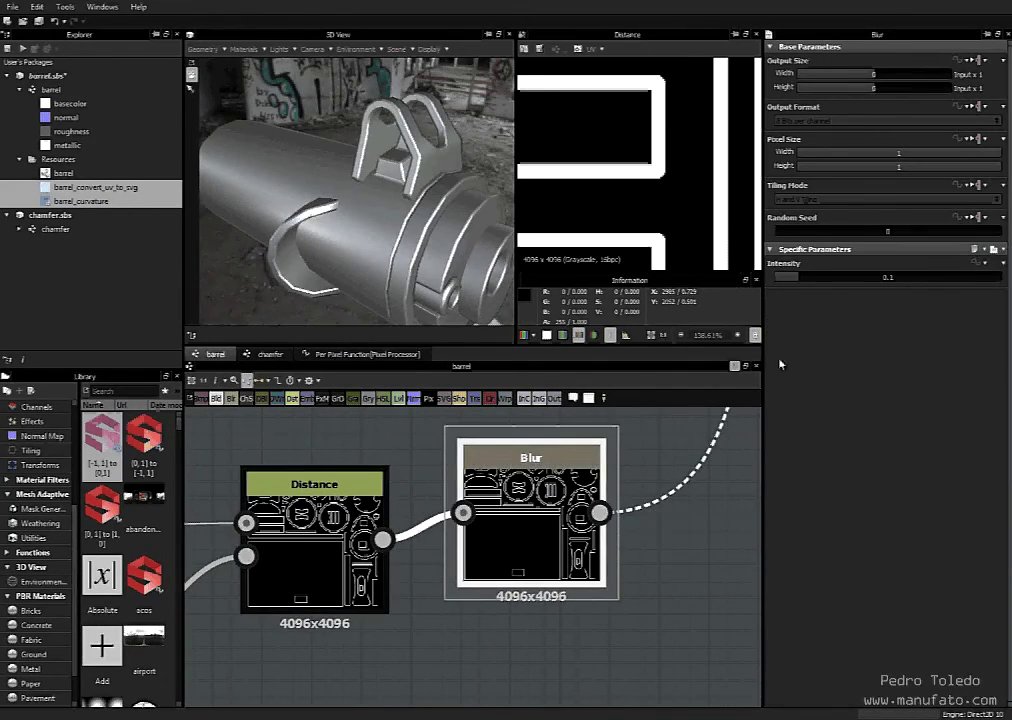
pyautogui.scroll(-3, 702, 464)
pyautogui.moveTo(700, 460); pyautogui.dragTo(560, 626, button='middle')
pyautogui.scroll(-3, 556, 606)
pyautogui.moveTo(616, 525); pyautogui.dragTo(577, 576, button='middle')
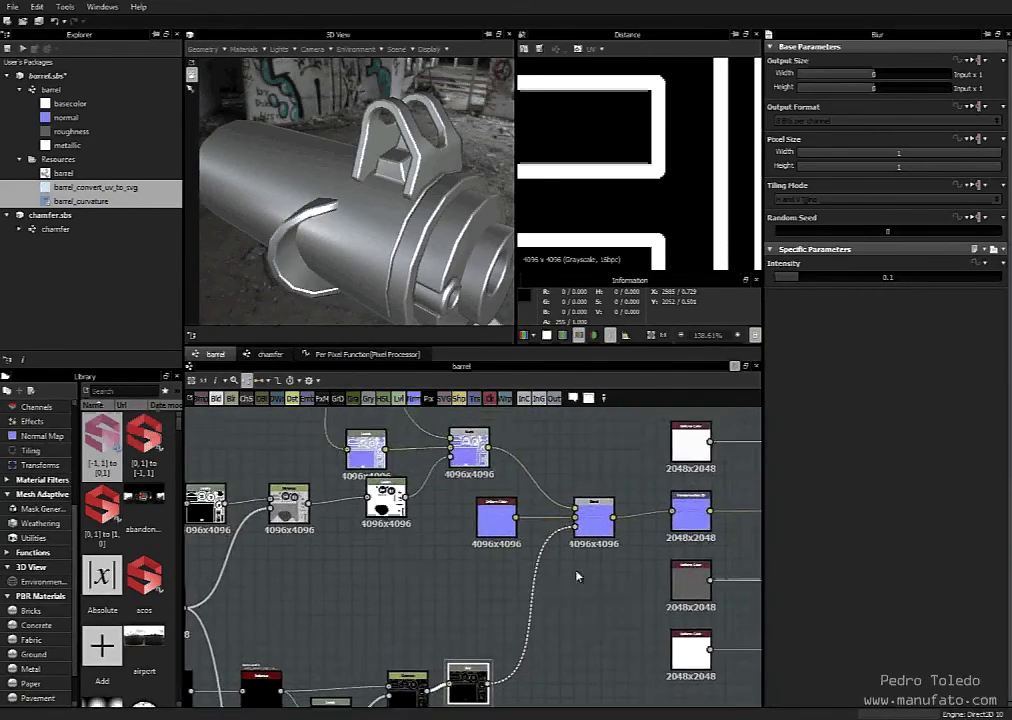
pyautogui.scroll(3, 577, 576)
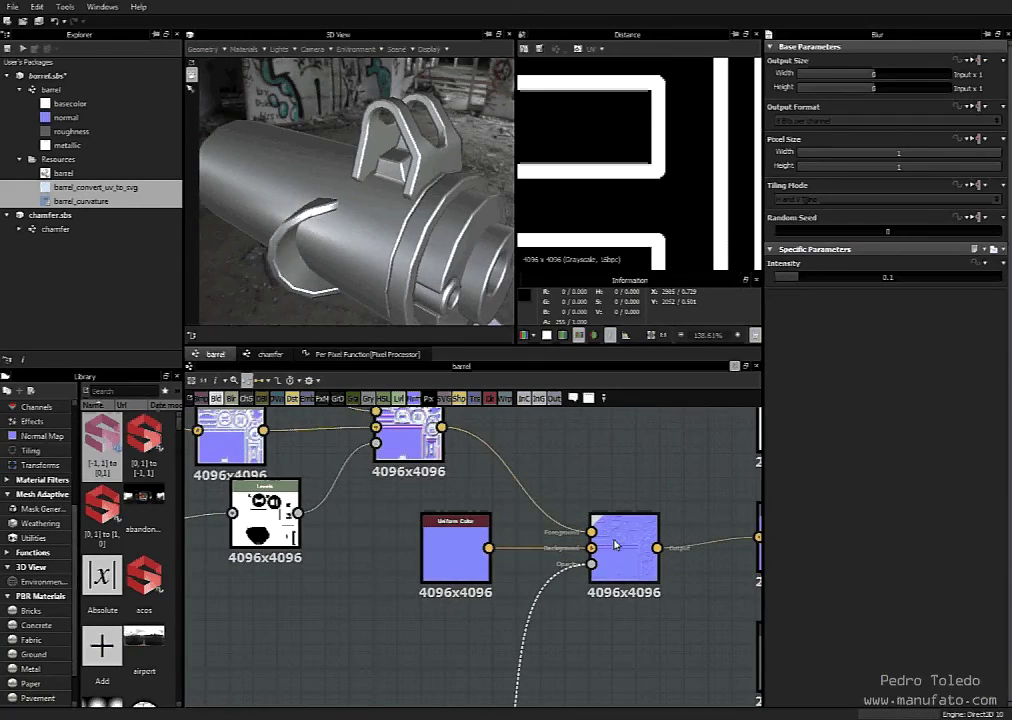
# Preview the full normal map from the Blend feeding the final Blend's Foreground, and review the colour Distance branch upstream
pyautogui.doubleClick(425, 437)
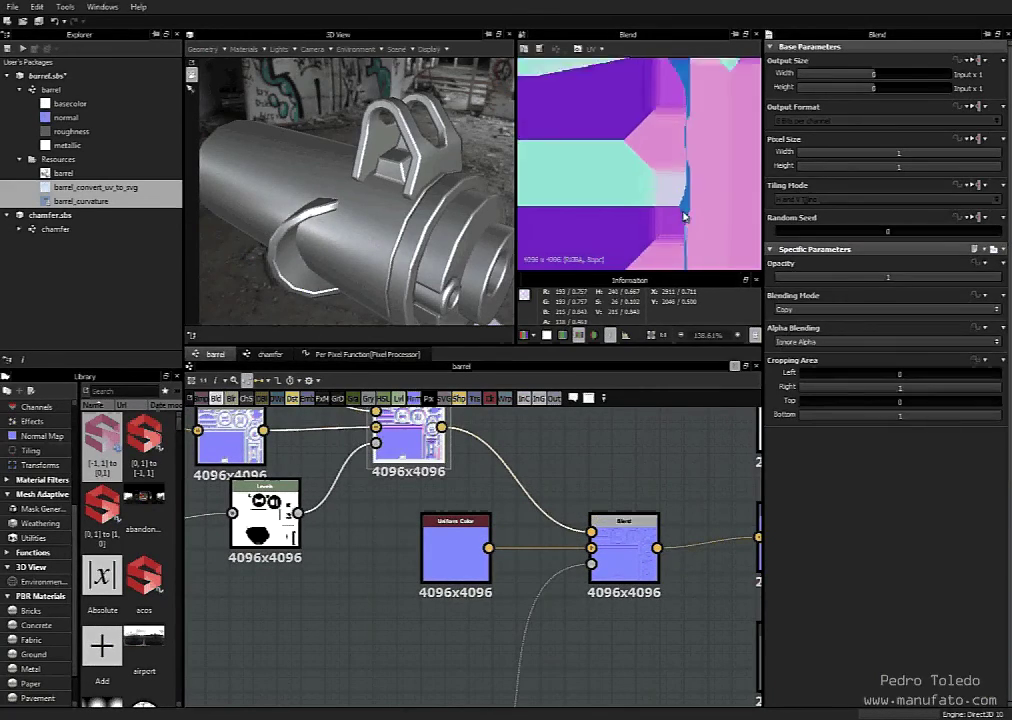
pyautogui.scroll(-4, 672, 138)
pyautogui.scroll(-2, 686, 146)
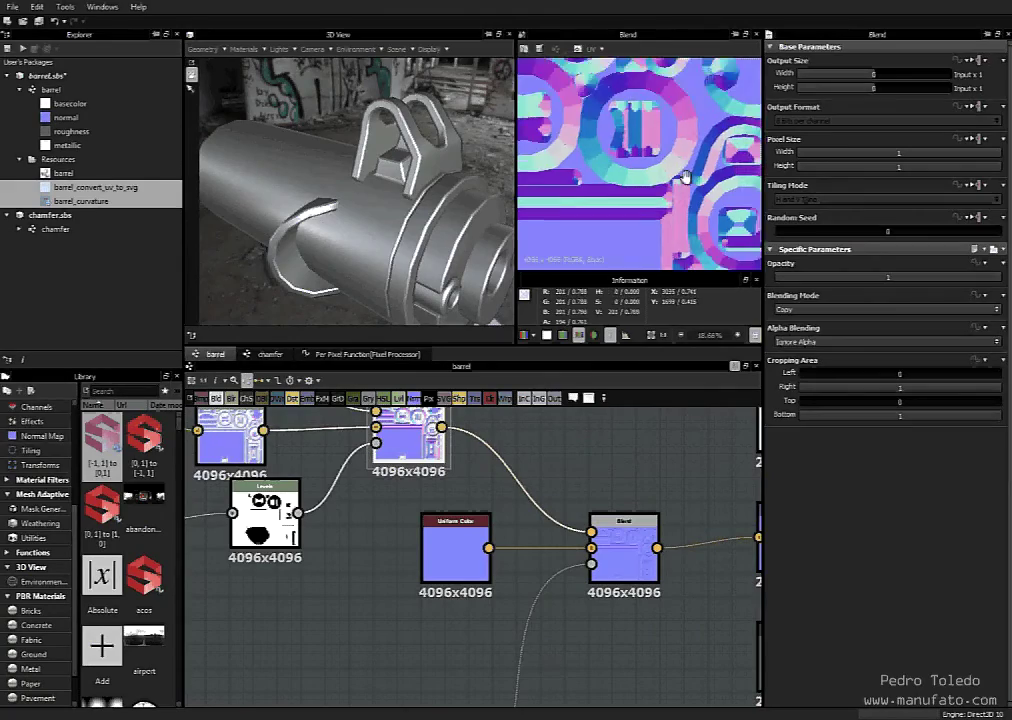
pyautogui.scroll(-3, 679, 134)
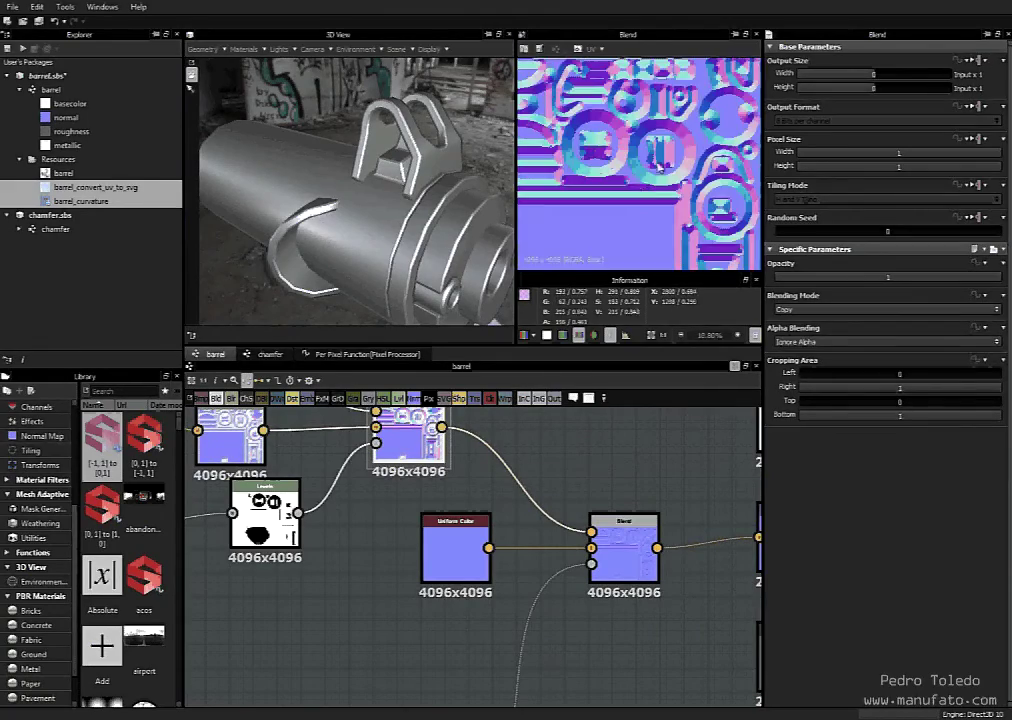
pyautogui.moveTo(457, 437); pyautogui.dragTo(603, 549, button='middle')
pyautogui.scroll(-2, 532, 535)
pyautogui.moveTo(492, 523); pyautogui.dragTo(622, 608, button='middle')
pyautogui.click(364, 487)
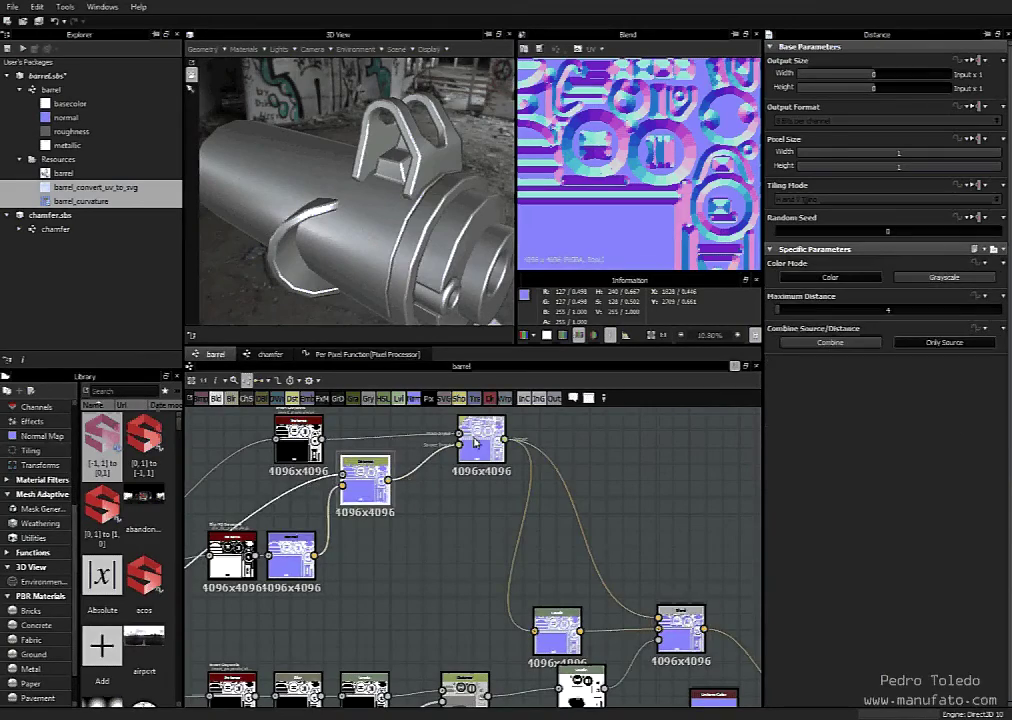
pyautogui.moveTo(624, 502); pyautogui.dragTo(412, 349, button='middle')
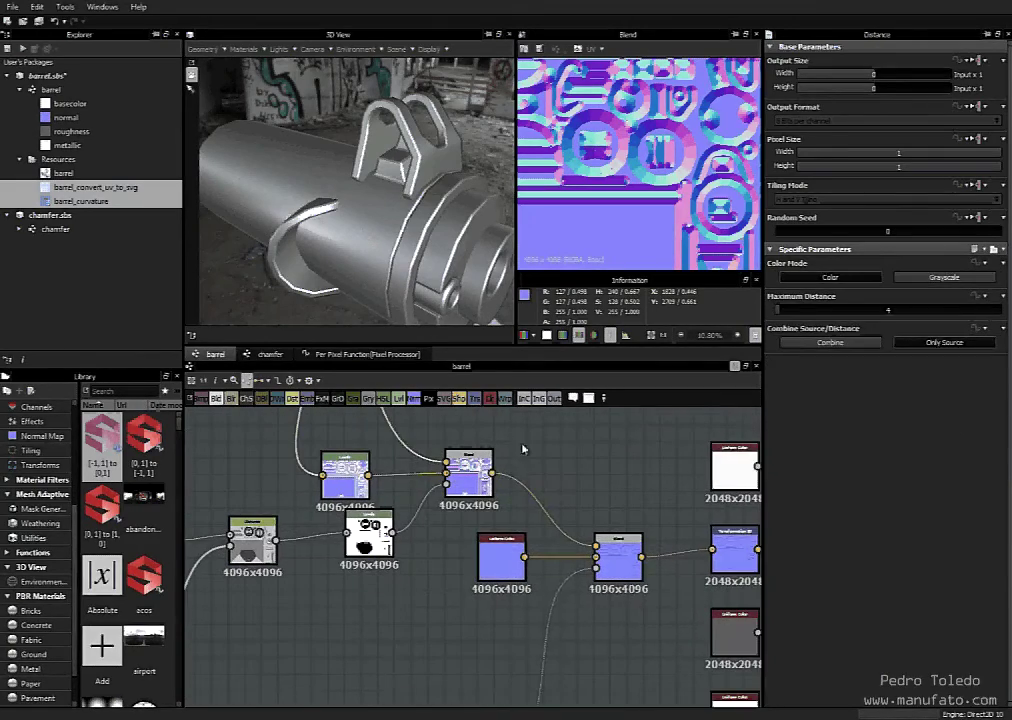
# Check the Uniform Color background and preview the final Blend's masked normal map up close
pyautogui.click(494, 570)
pyautogui.moveTo(597, 592); pyautogui.dragTo(563, 543, button='middle')
pyautogui.click(594, 518)
pyautogui.scroll(2, 660, 185)
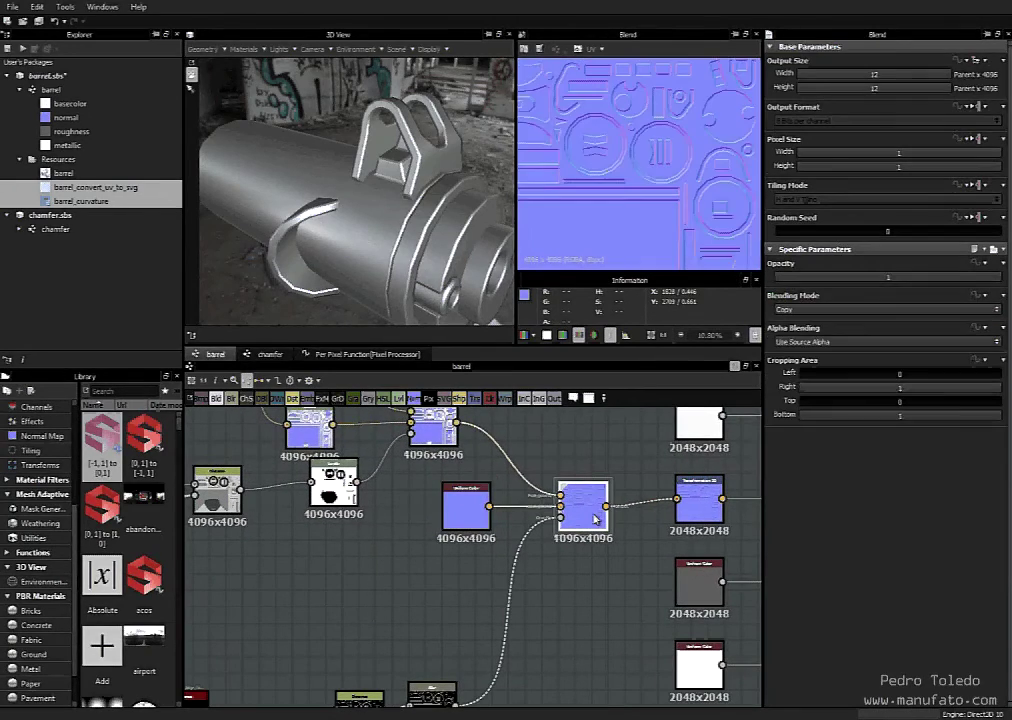
pyautogui.scroll(2, 685, 200)
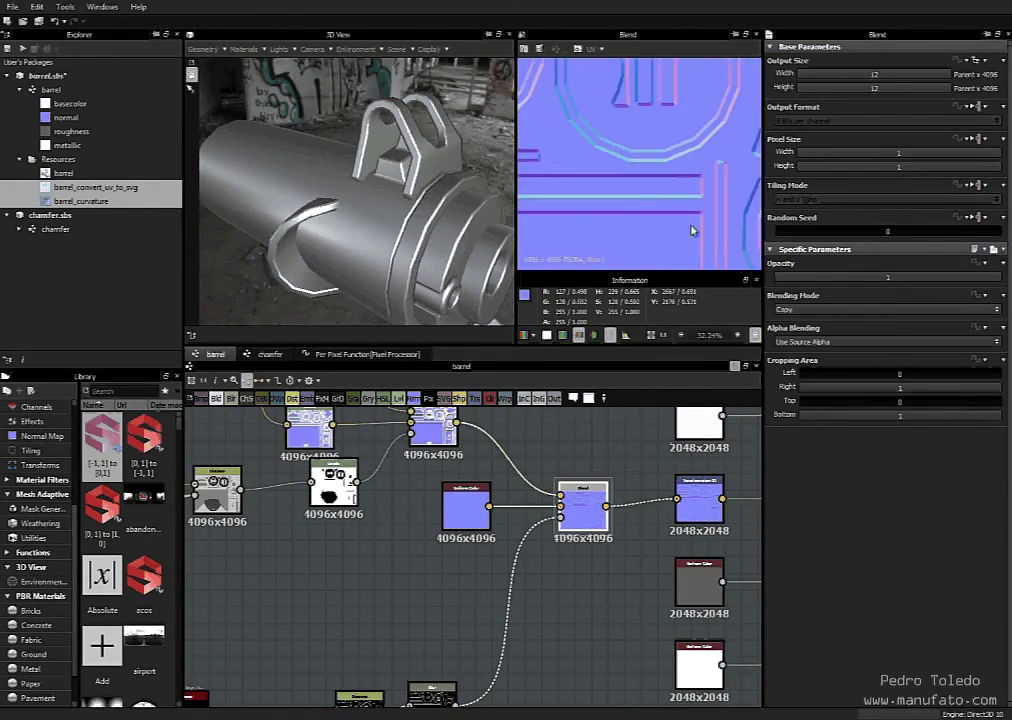
# Set the edge-mask Distance node's Maximum Distance to 1 and switch its Combine Source/Distance option to Combine
pyautogui.moveTo(608, 684); pyautogui.dragTo(679, 549, button='middle')
pyautogui.scroll(3, 420, 580)
pyautogui.click(421, 560)
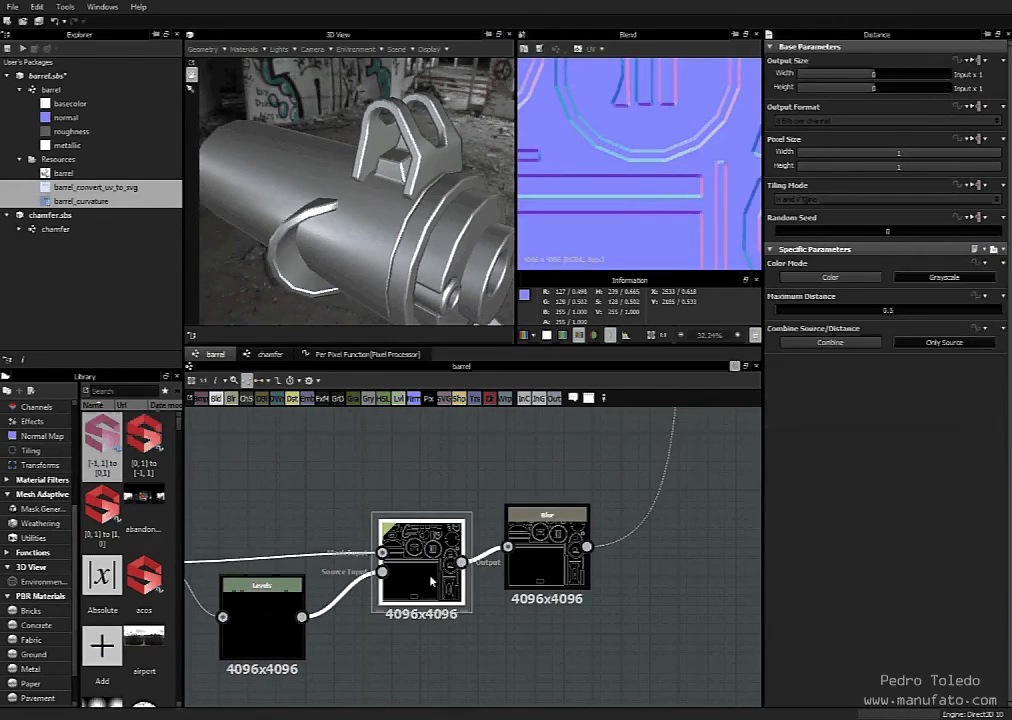
pyautogui.click(892, 312)
pyautogui.write('1')
pyautogui.press('Return')
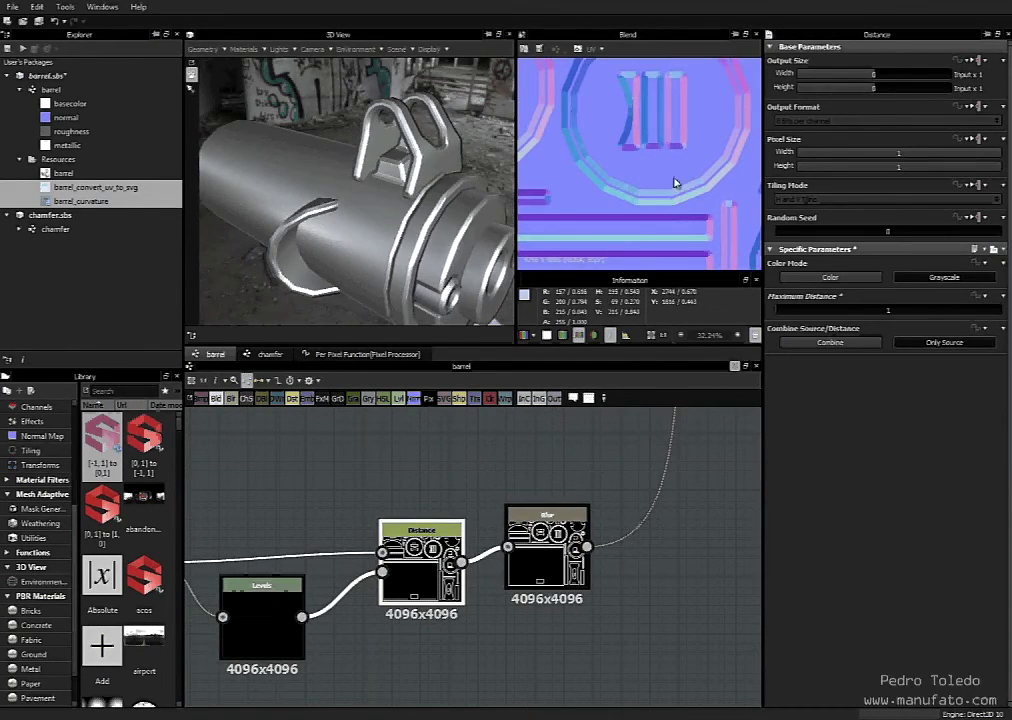
pyautogui.click(838, 342)
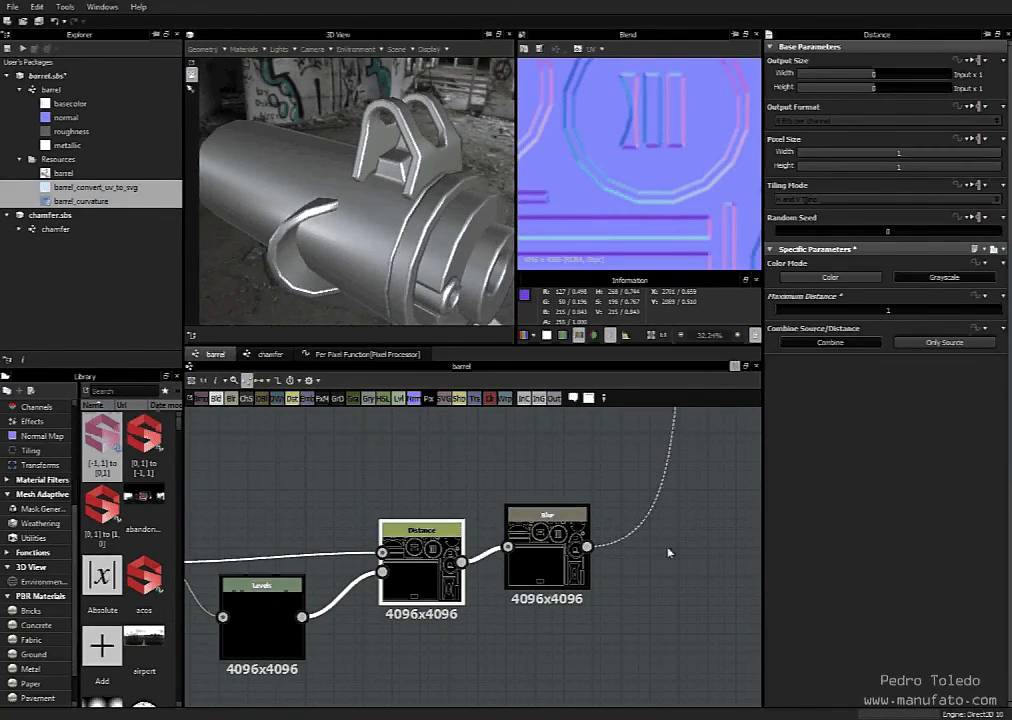
# Review the complete node network and examine the chamfered edges on the 3D barrel from another angle
pyautogui.moveTo(669, 551); pyautogui.dragTo(533, 598, button='middle')
pyautogui.scroll(-1, 533, 598)
pyautogui.scroll(-5, 534, 598)
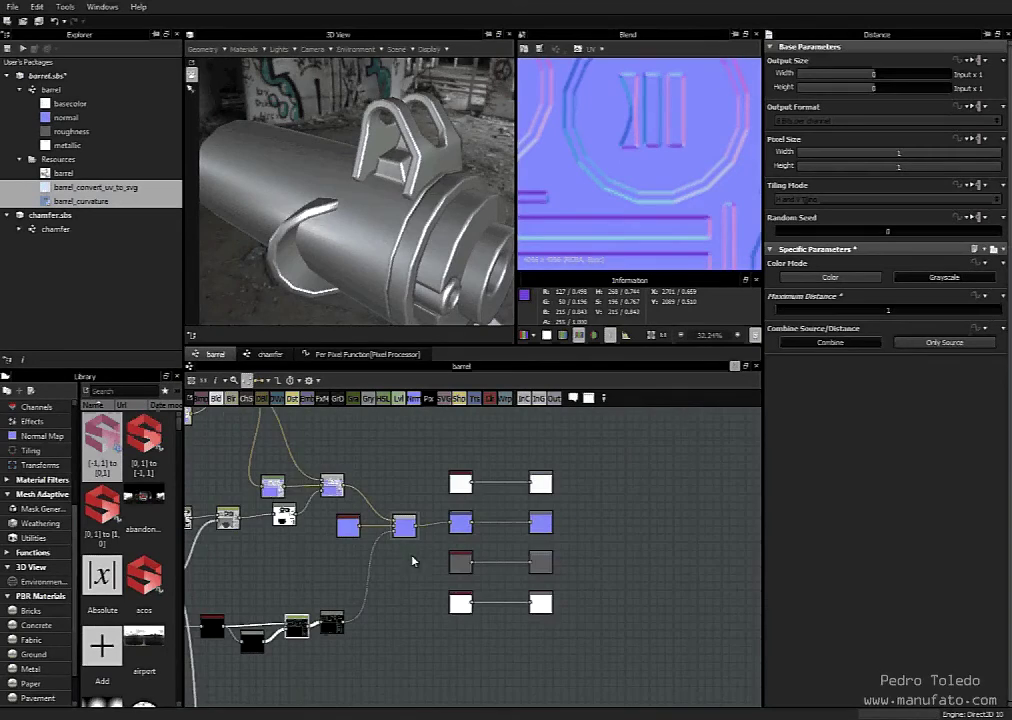
pyautogui.scroll(-4, 483, 500)
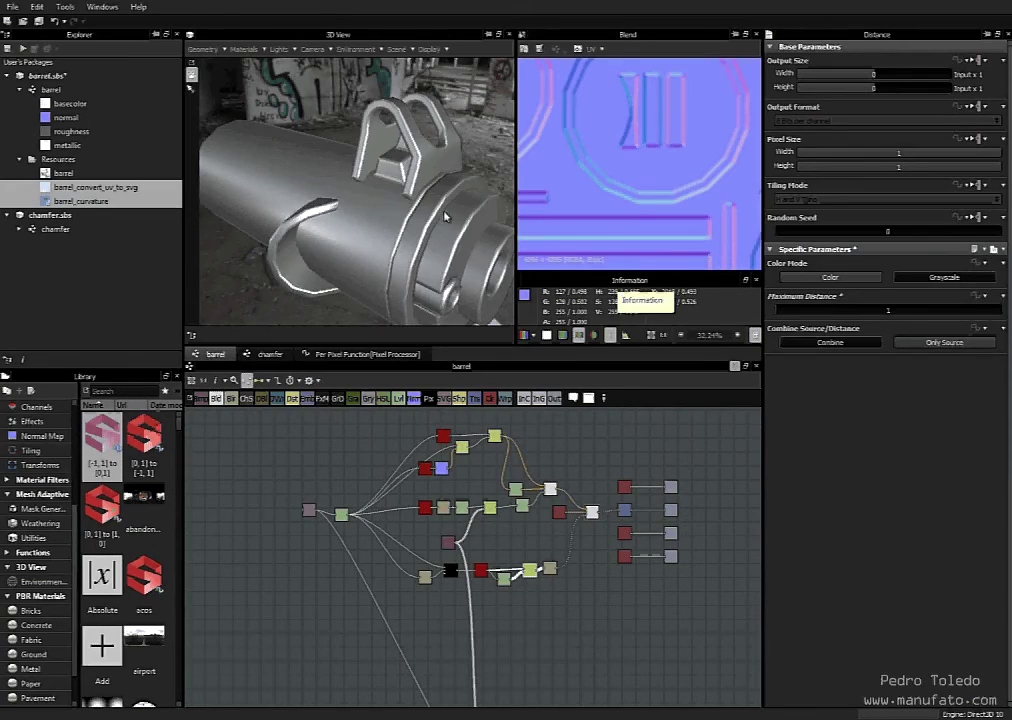
pyautogui.moveTo(335, 207); pyautogui.dragTo(412, 243)
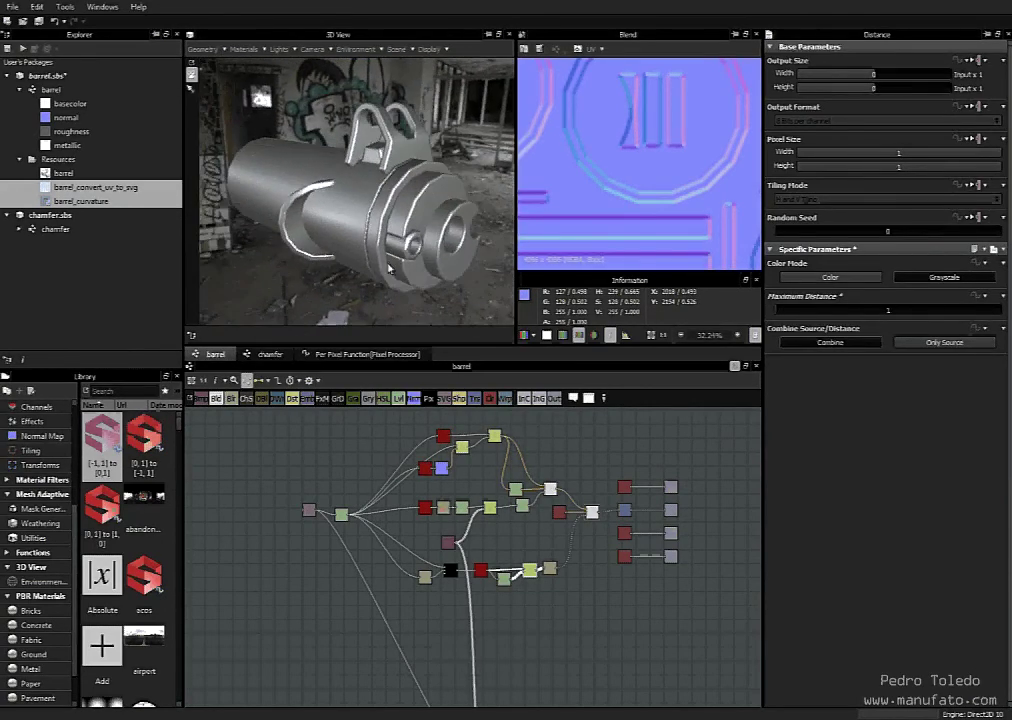